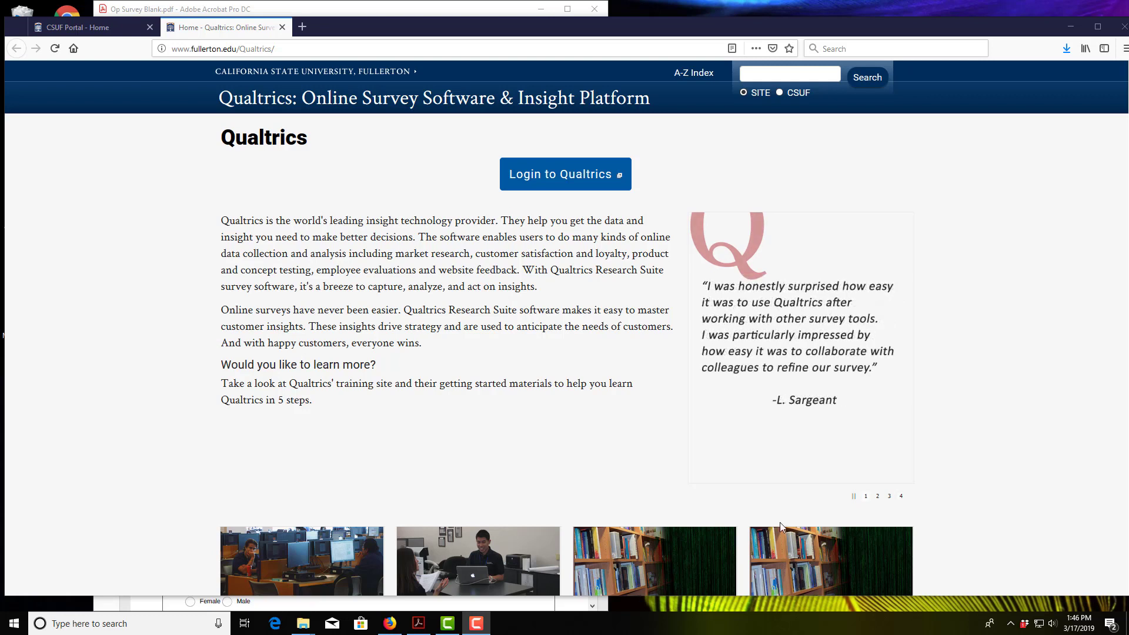
Step: Bring the blank Op survey PDF to the front in Acrobat as a reference
click(419, 625)
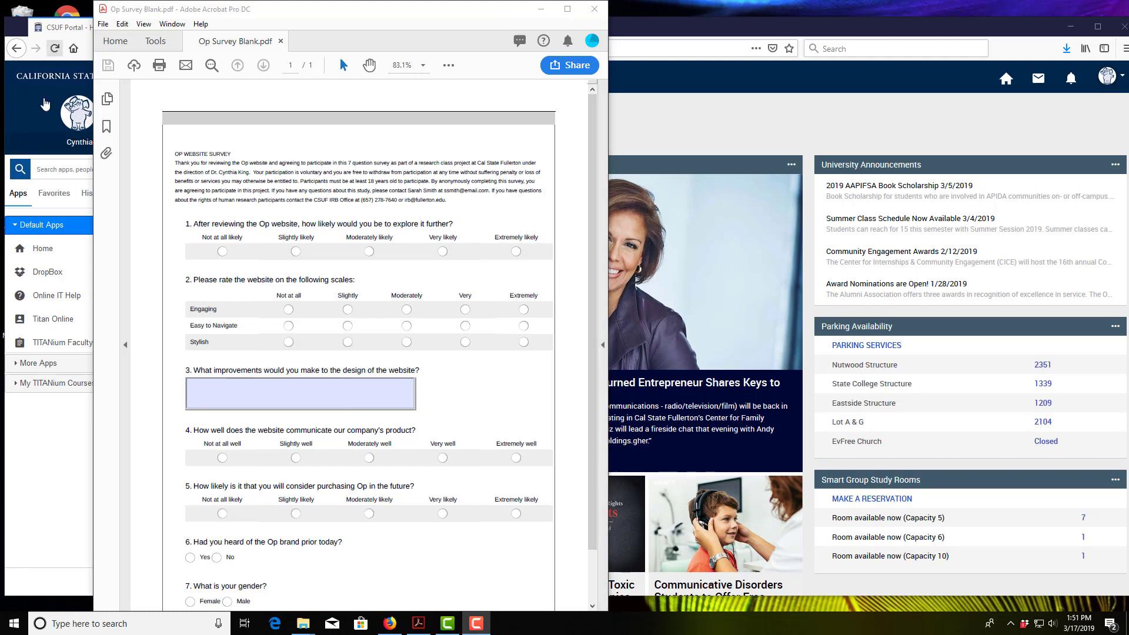
Step: Switch back to Firefox on the CSUF portal Account Settings page
click(43, 113)
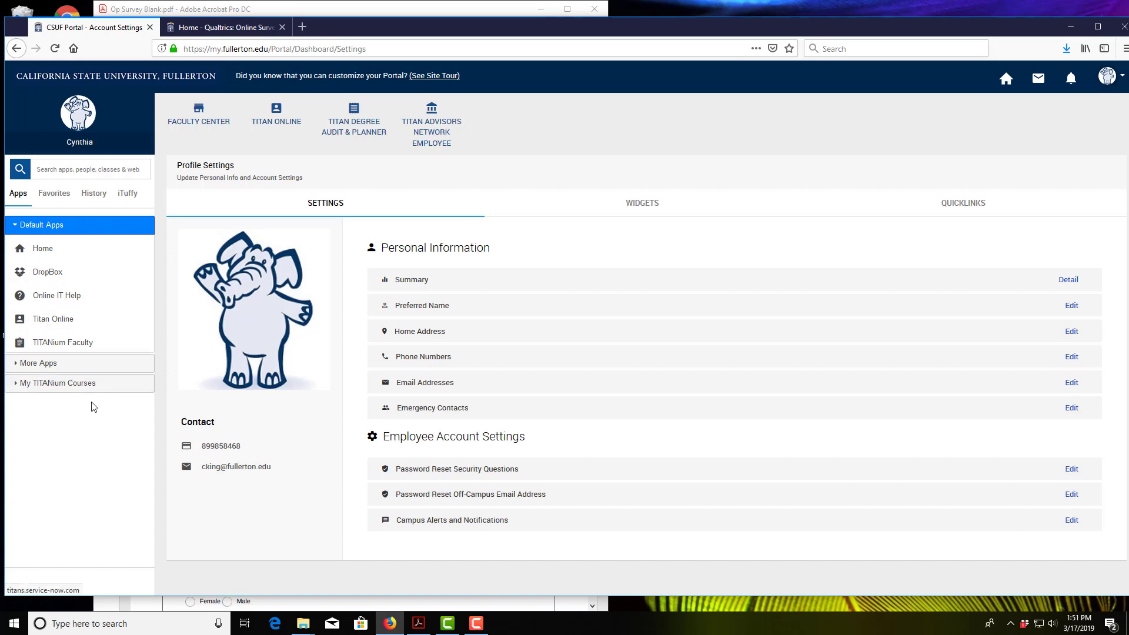
Step: Launch Qualtrics from the portal's More Apps list and log in to reach My Projects
click(41, 364)
scroll(73, 408, down, 7)
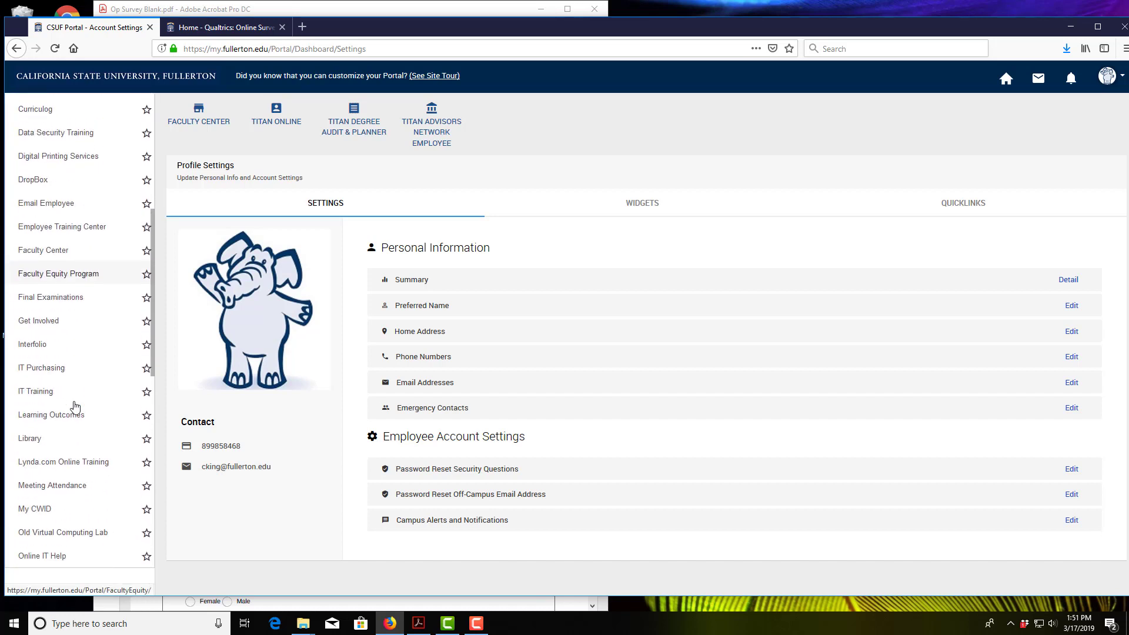
scroll(74, 407, down, 2)
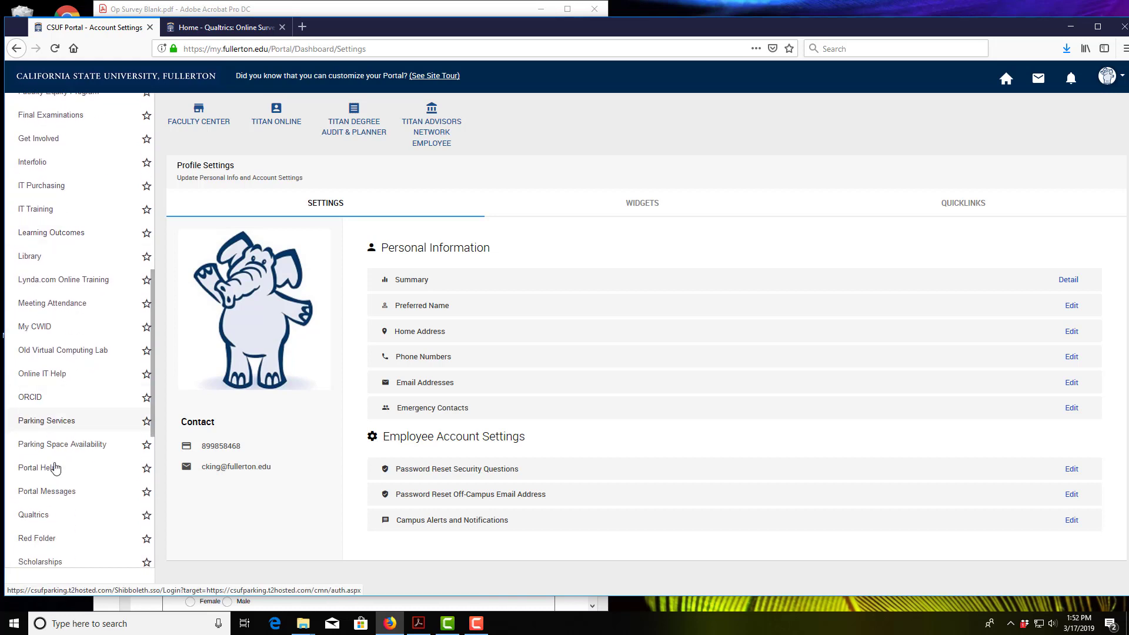
click(33, 515)
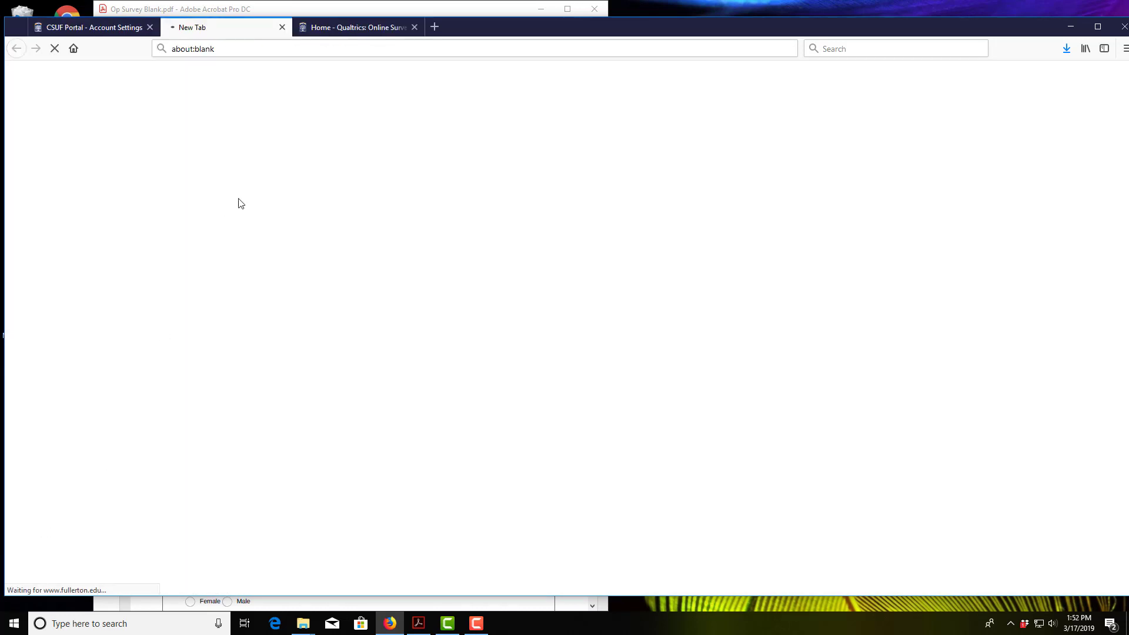
click(283, 27)
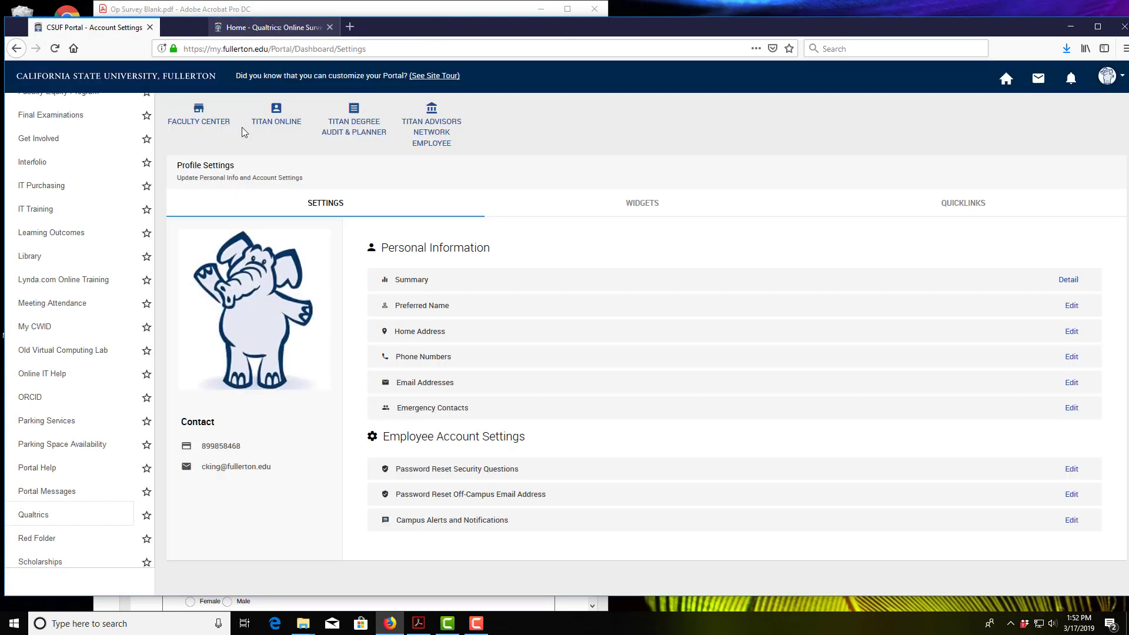
click(226, 27)
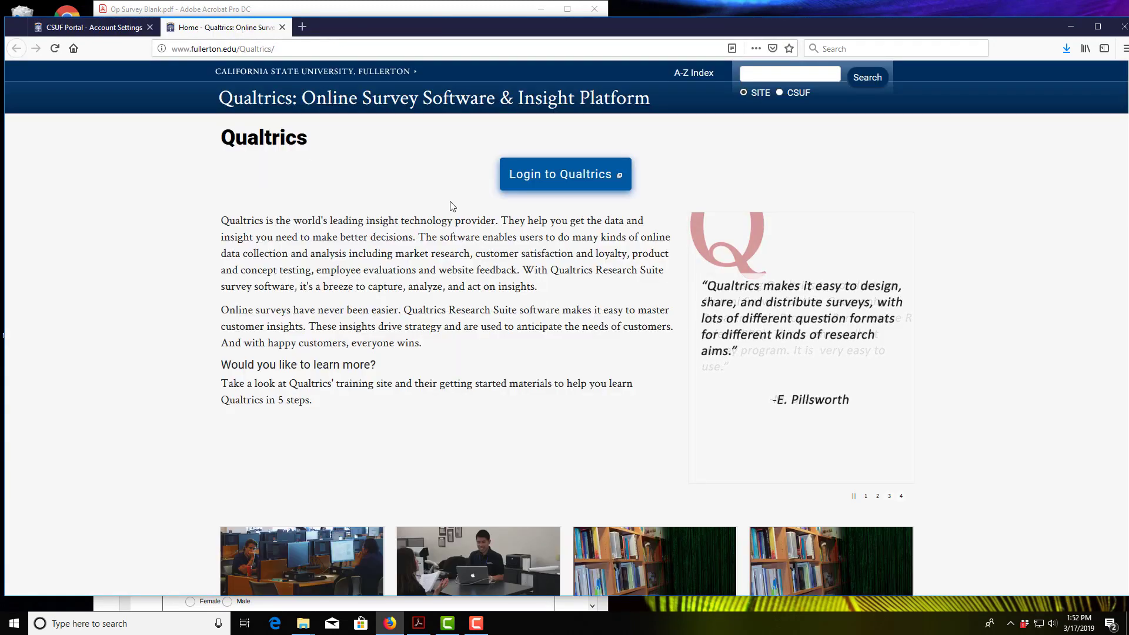
click(542, 185)
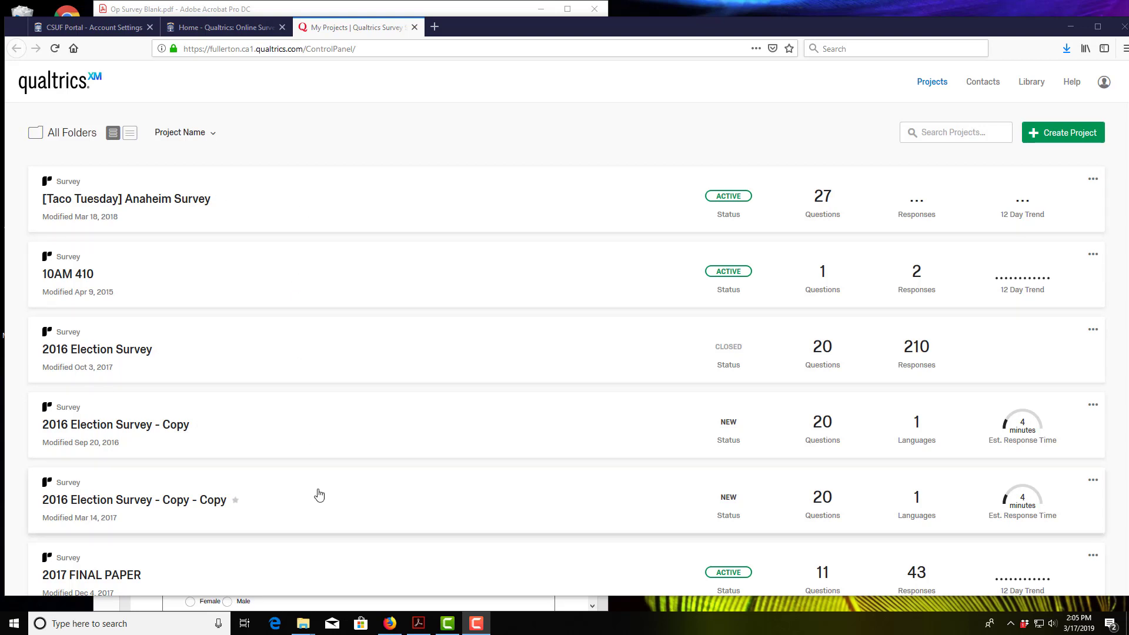
Step: Create a Blank Survey Project named 'OP Survey Tutorial'
click(1062, 139)
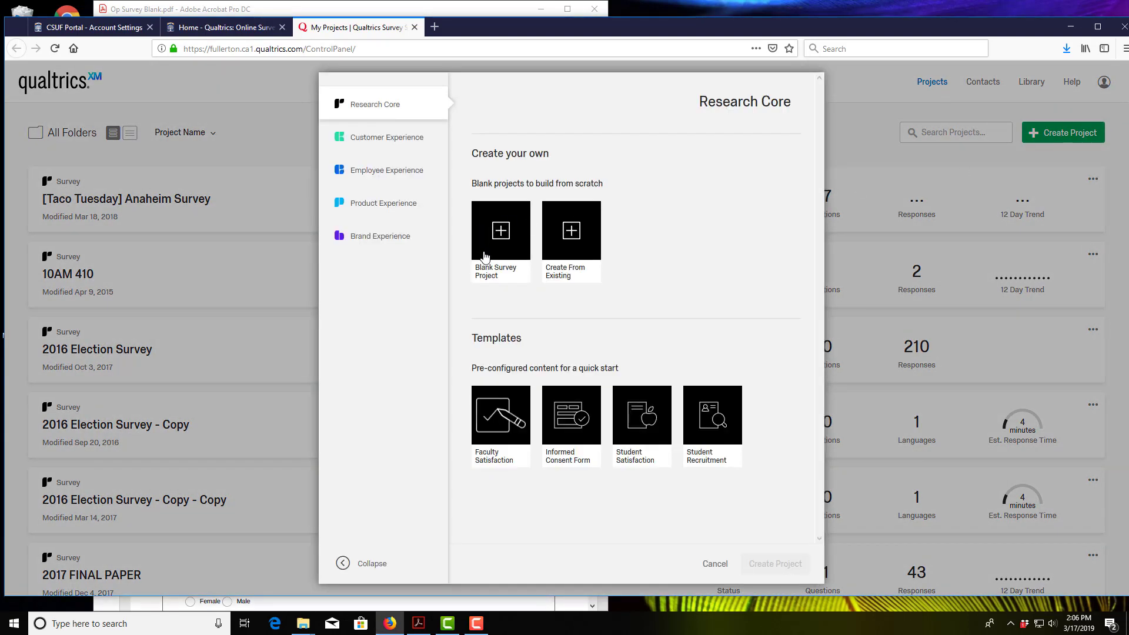
click(483, 256)
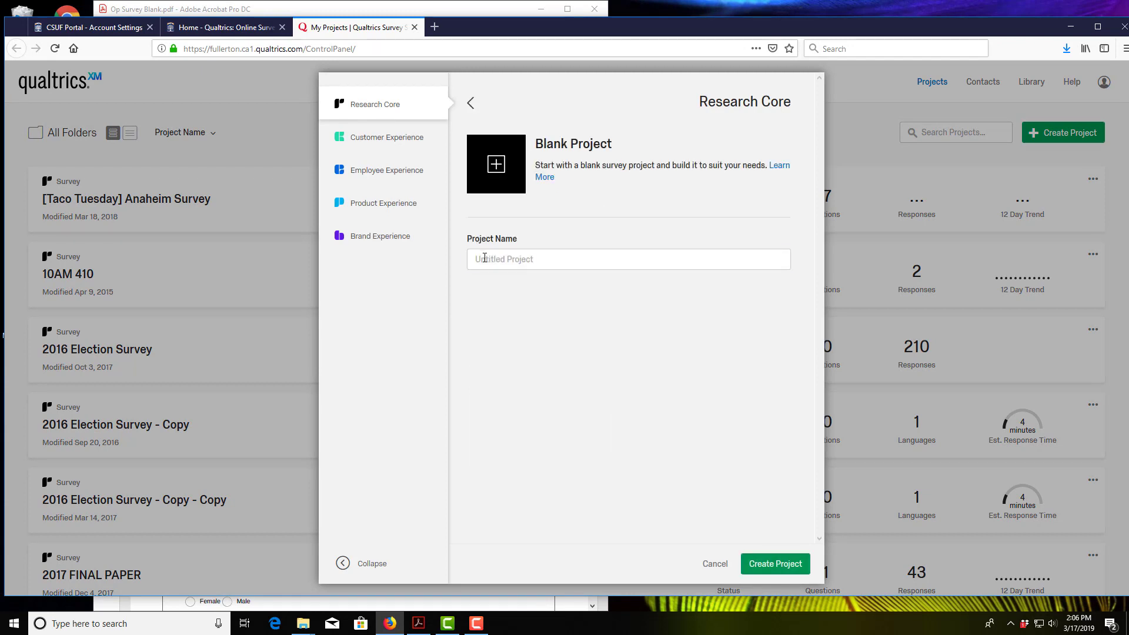
click(484, 251)
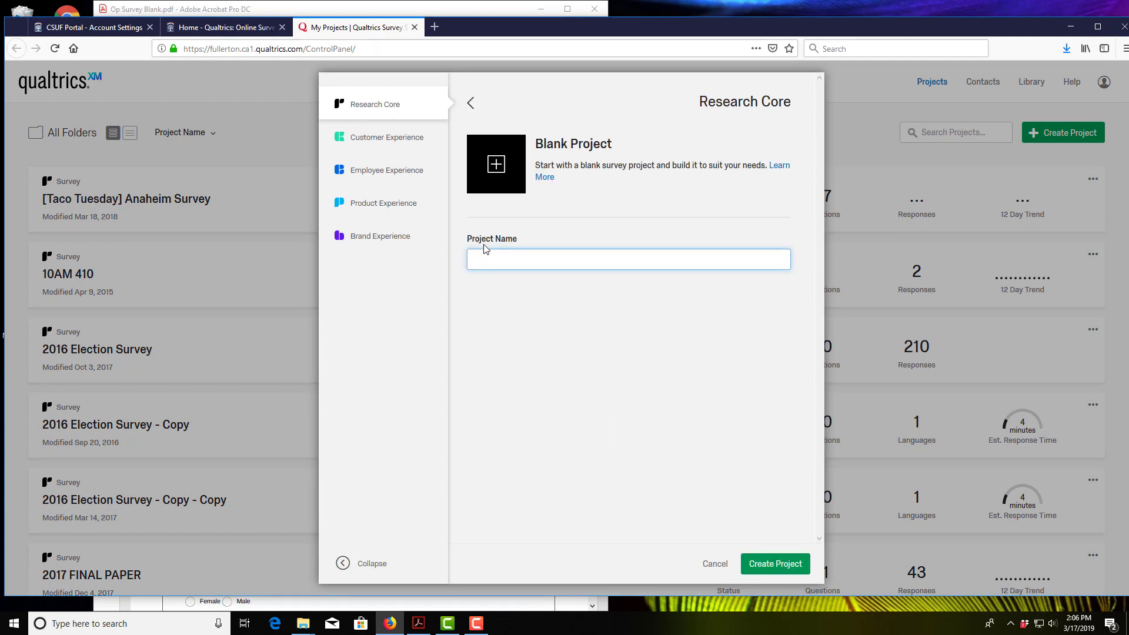
text(OP Survey Tutorial)
click(775, 566)
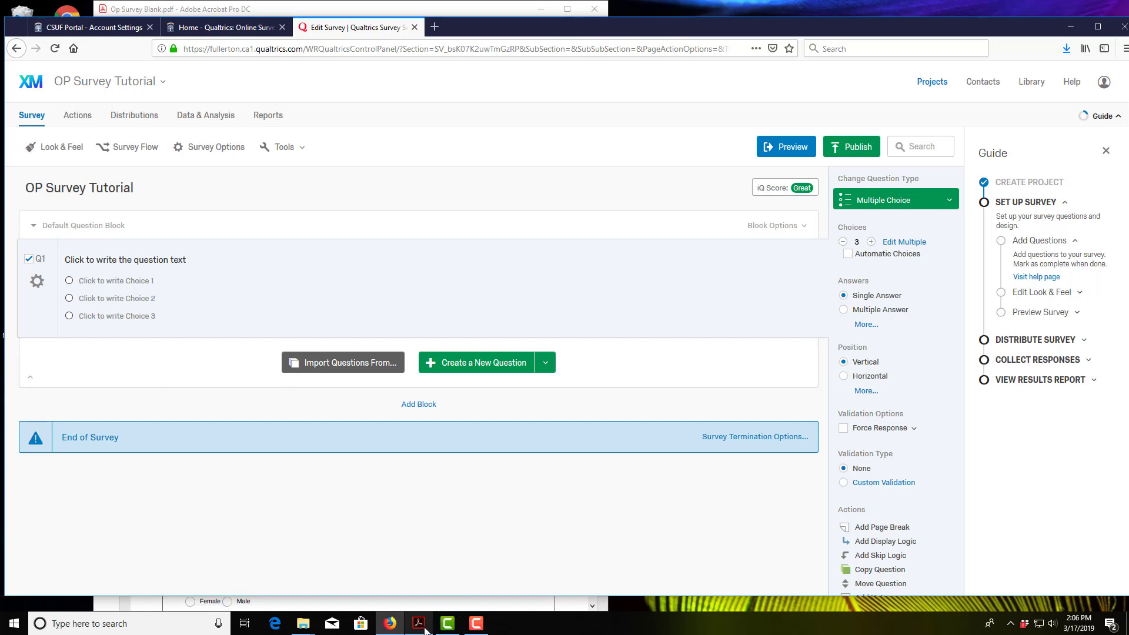
Step: After checking the PDF, convert Q1 to a Descriptive Text item and begin editing its text
mouse_move(425, 629)
click(418, 591)
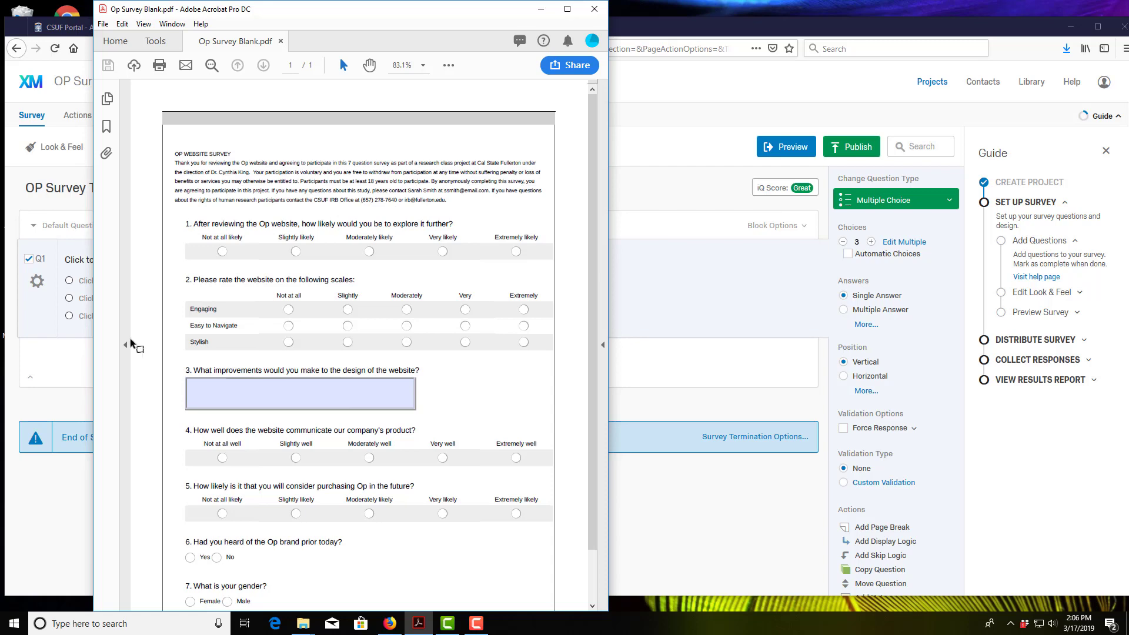
click(74, 358)
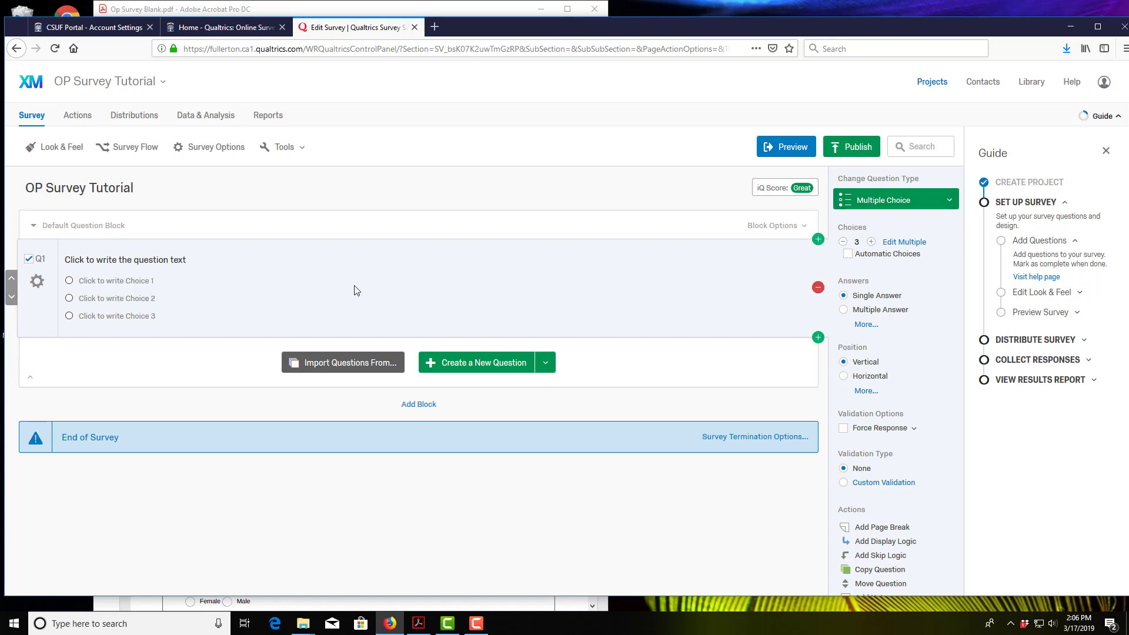
click(947, 204)
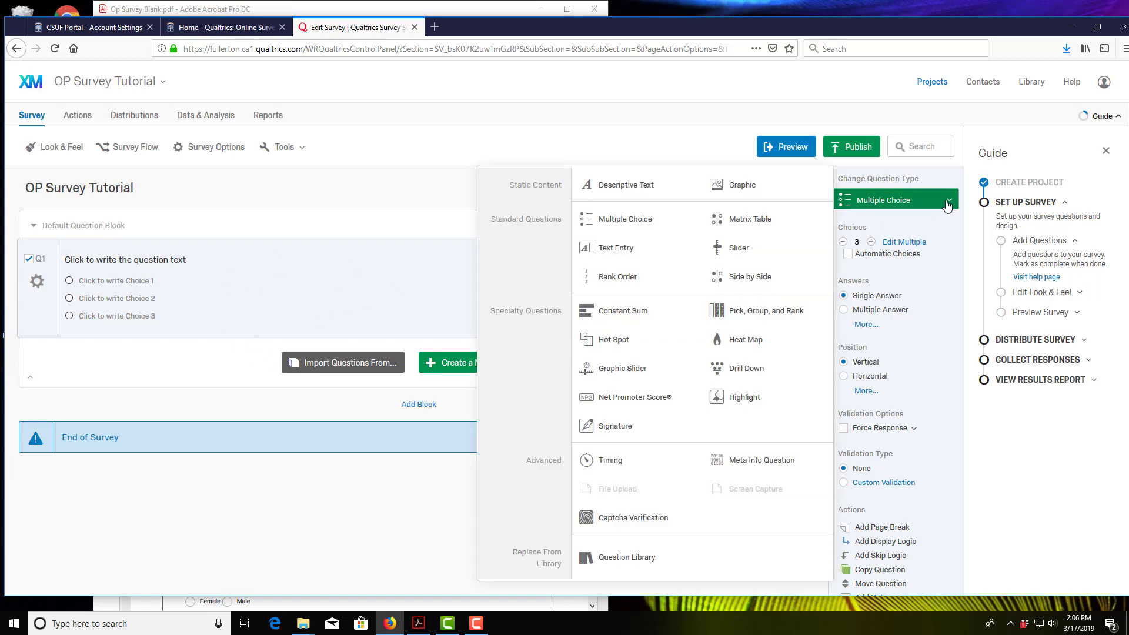
click(642, 186)
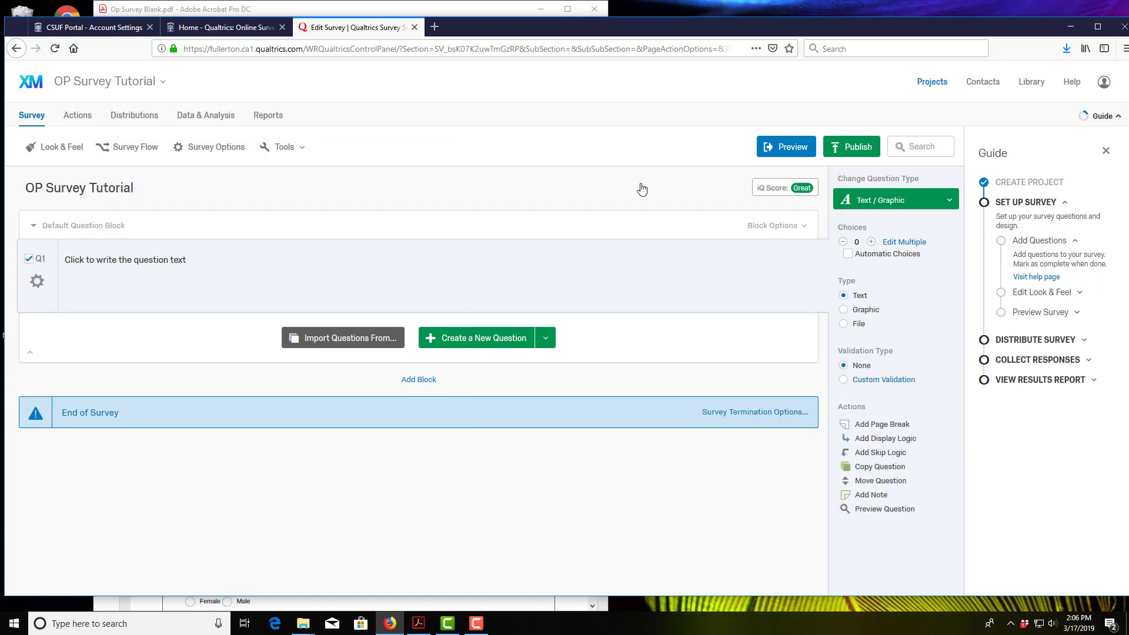
click(104, 265)
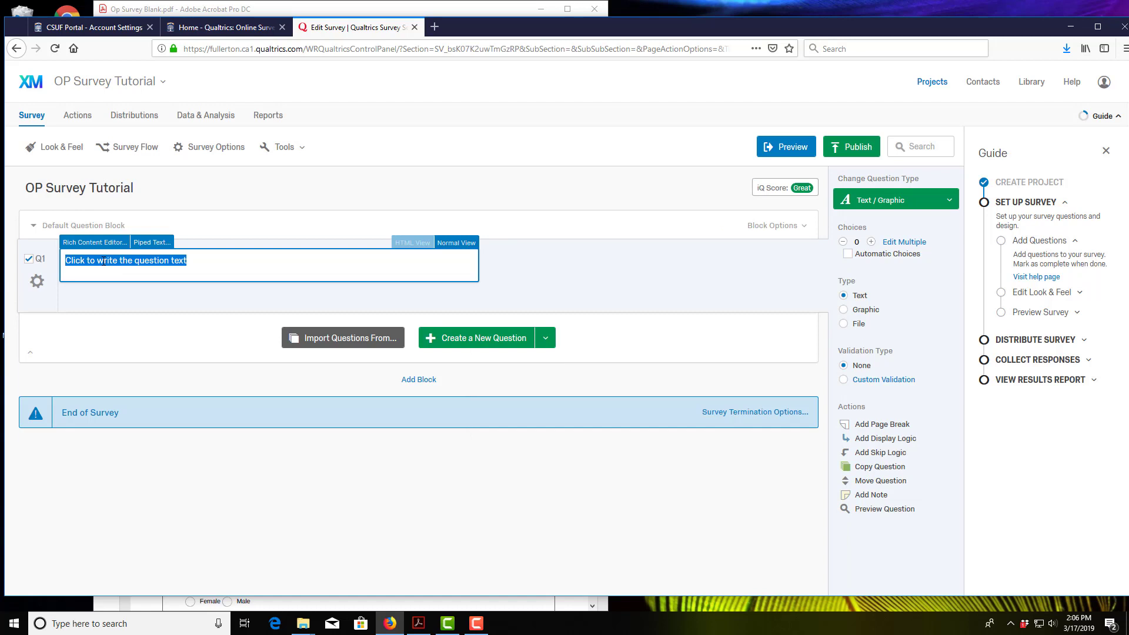
Step: Copy the PDF's OP WEBSITE SURVEY introduction paragraph and paste it into Q1
click(417, 623)
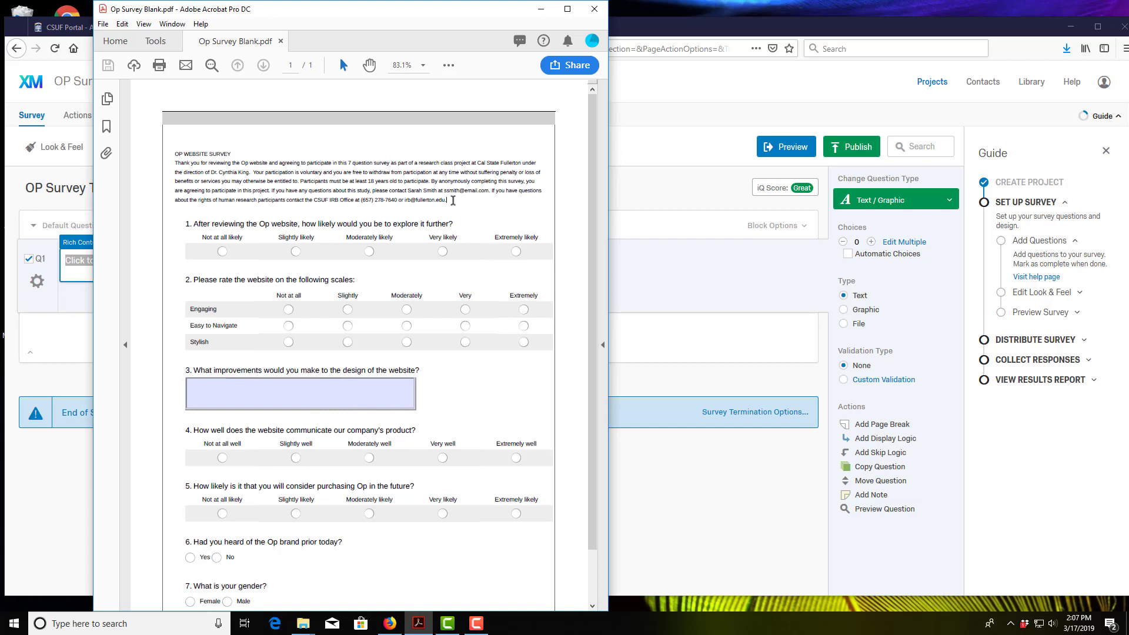
drag(452, 200, 188, 161)
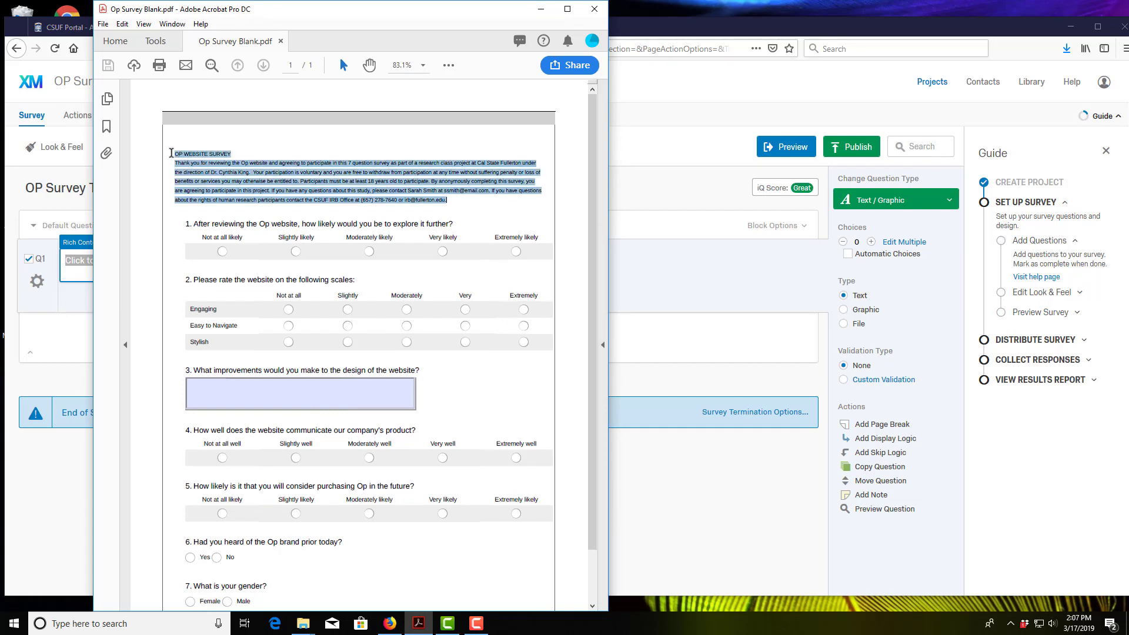
click(667, 296)
click(166, 263)
key(ctrl+v)
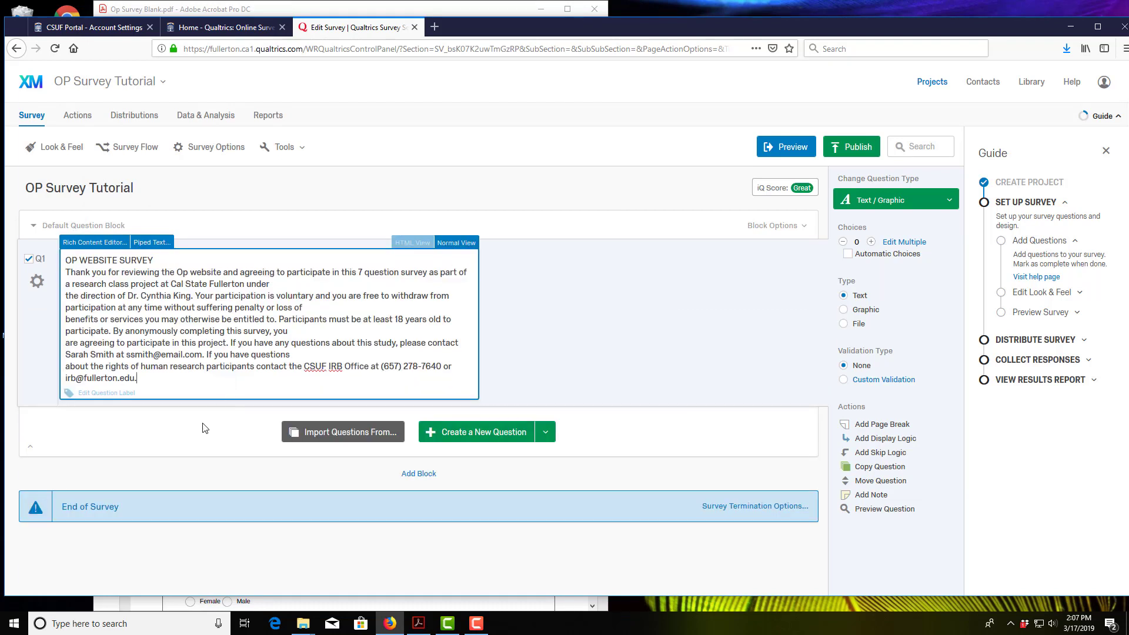
drag(159, 380, 78, 244)
click(78, 243)
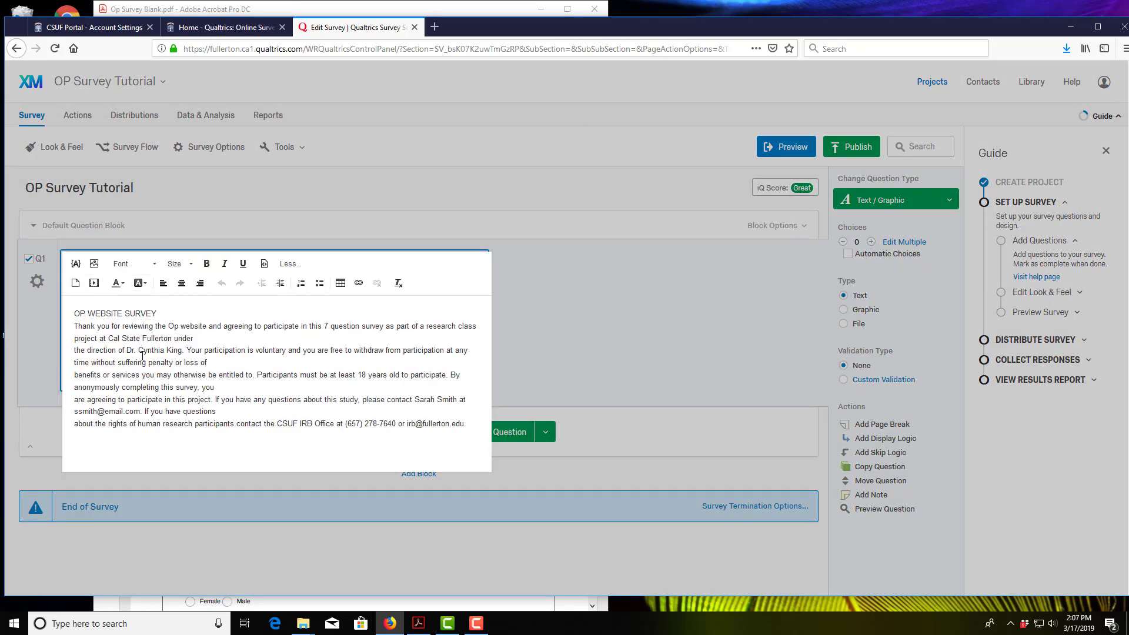
click(428, 209)
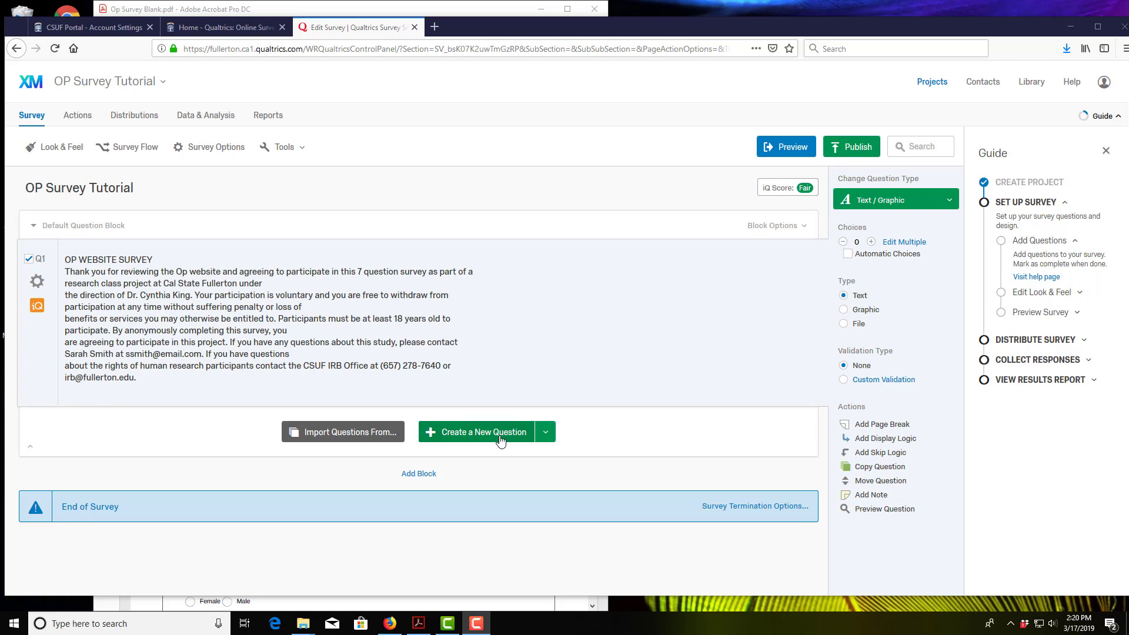
Step: Add a new multiple-choice question, Q3, below the Q1 introduction
click(500, 435)
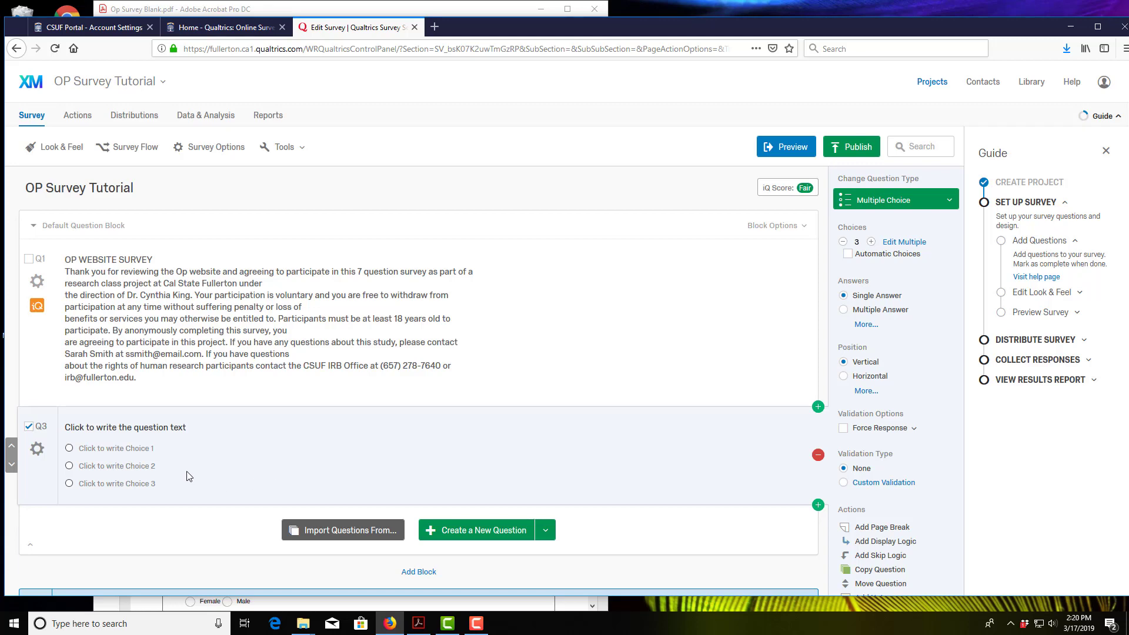
click(939, 205)
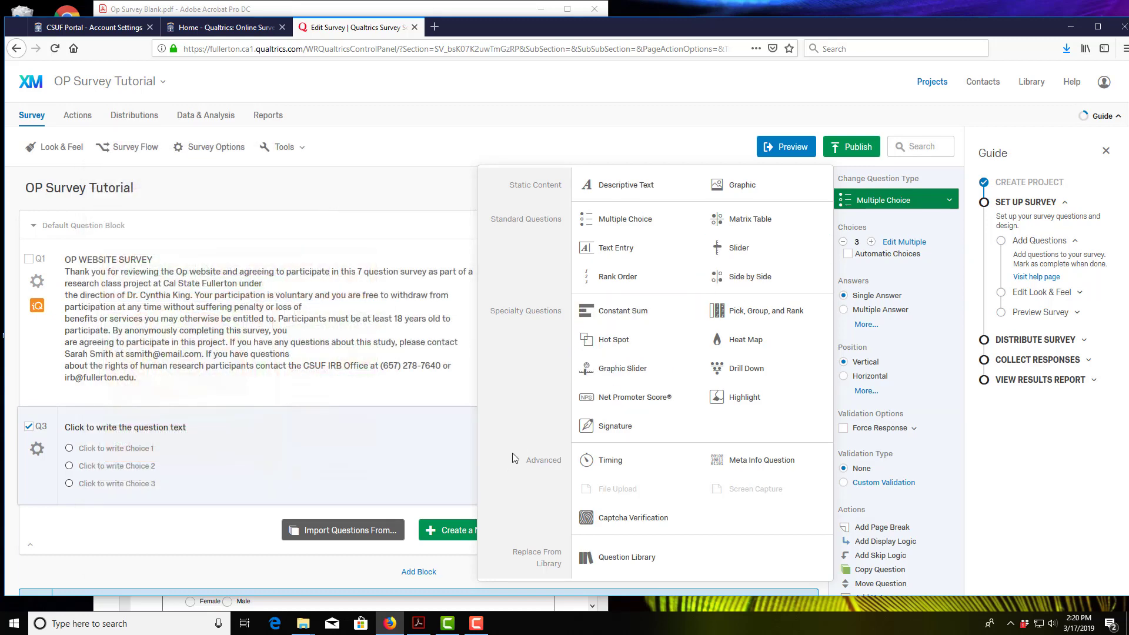
click(185, 443)
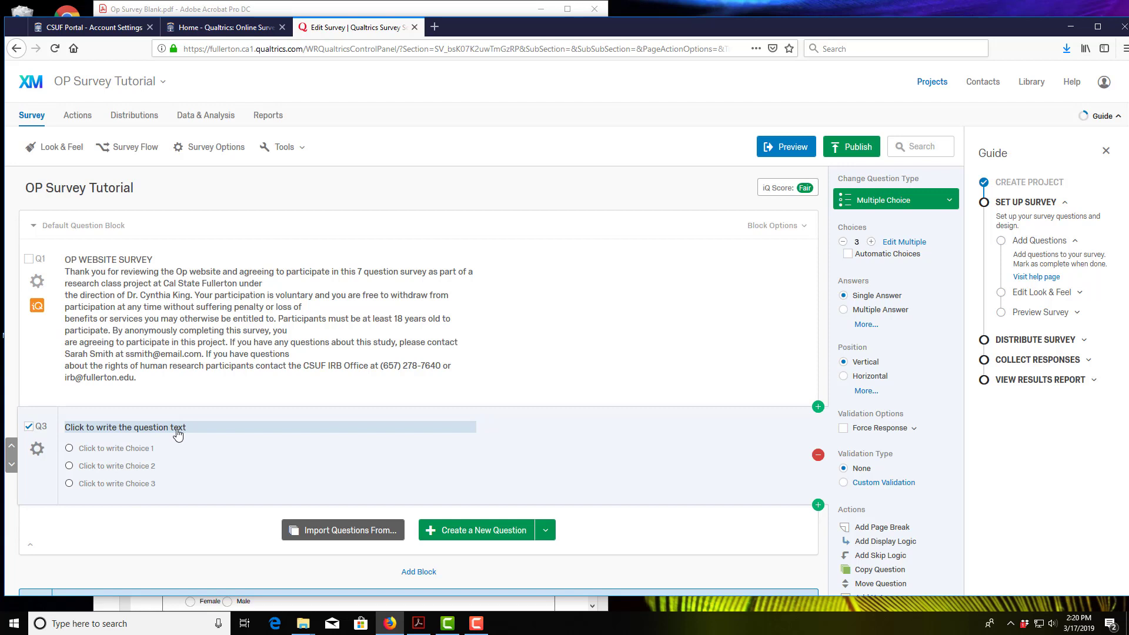
click(177, 432)
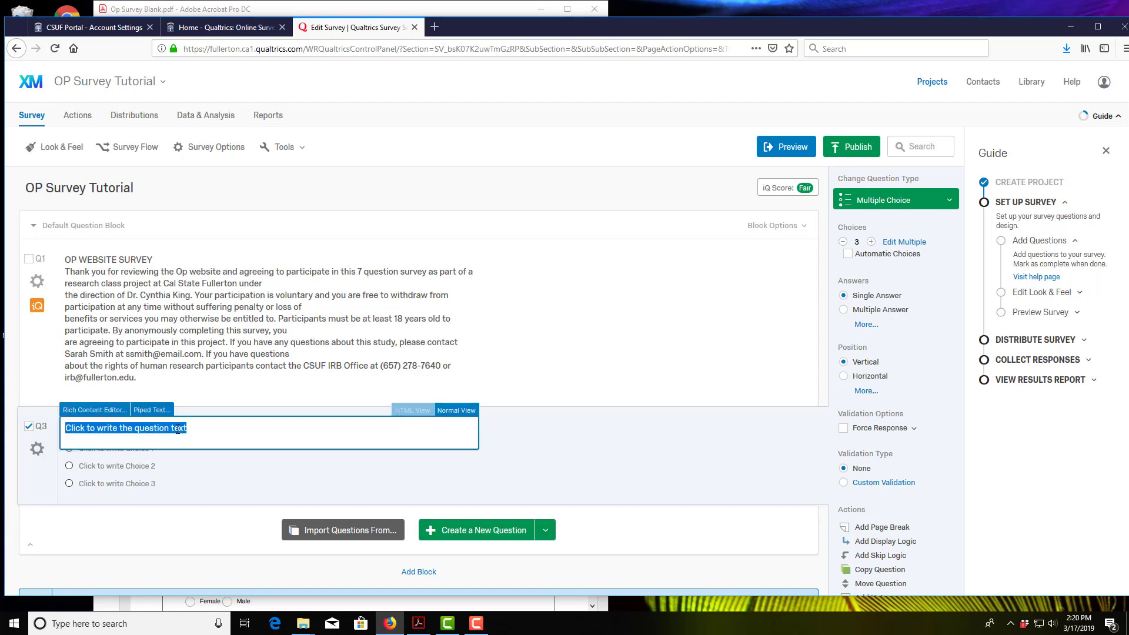
click(228, 485)
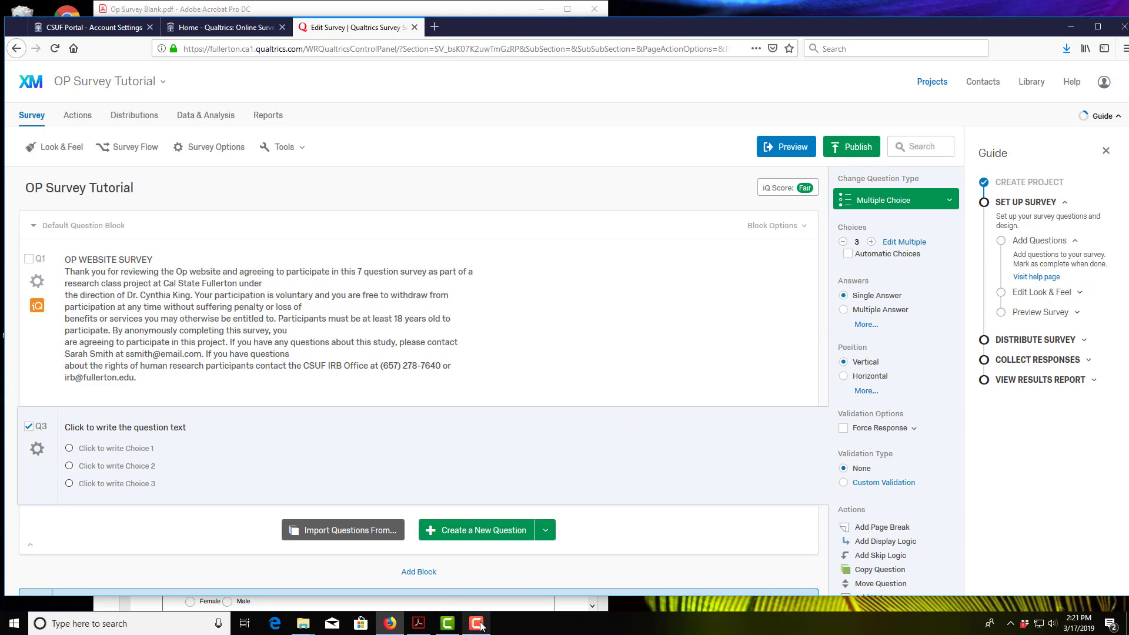
Step: Select question 1's wording in the PDF and open Q3's question text for editing
click(418, 623)
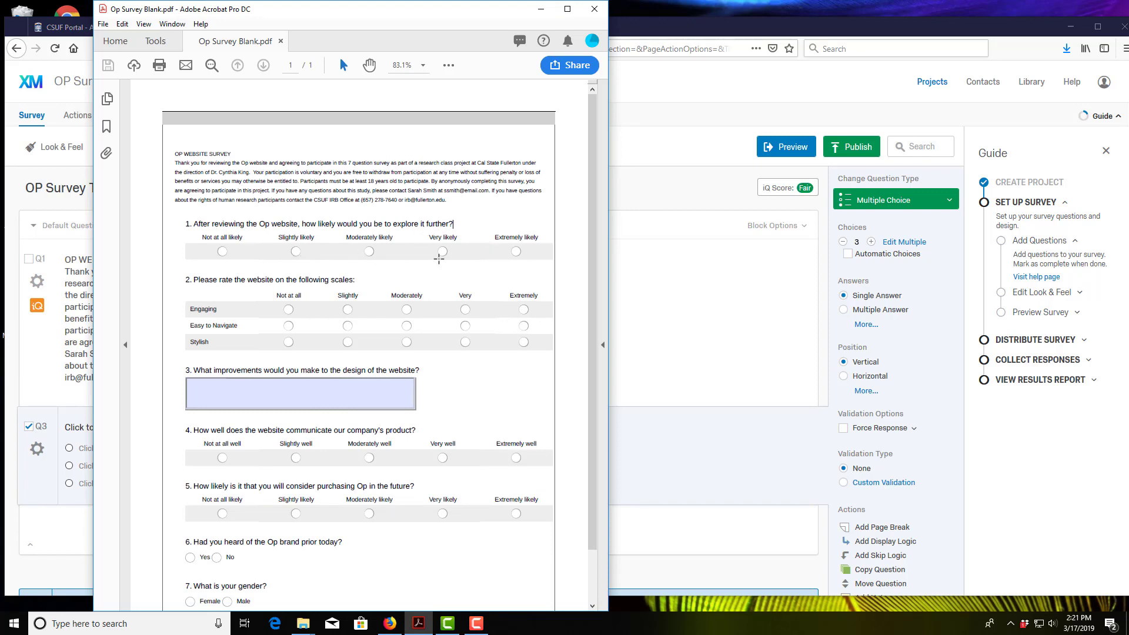
drag(461, 227, 337, 229)
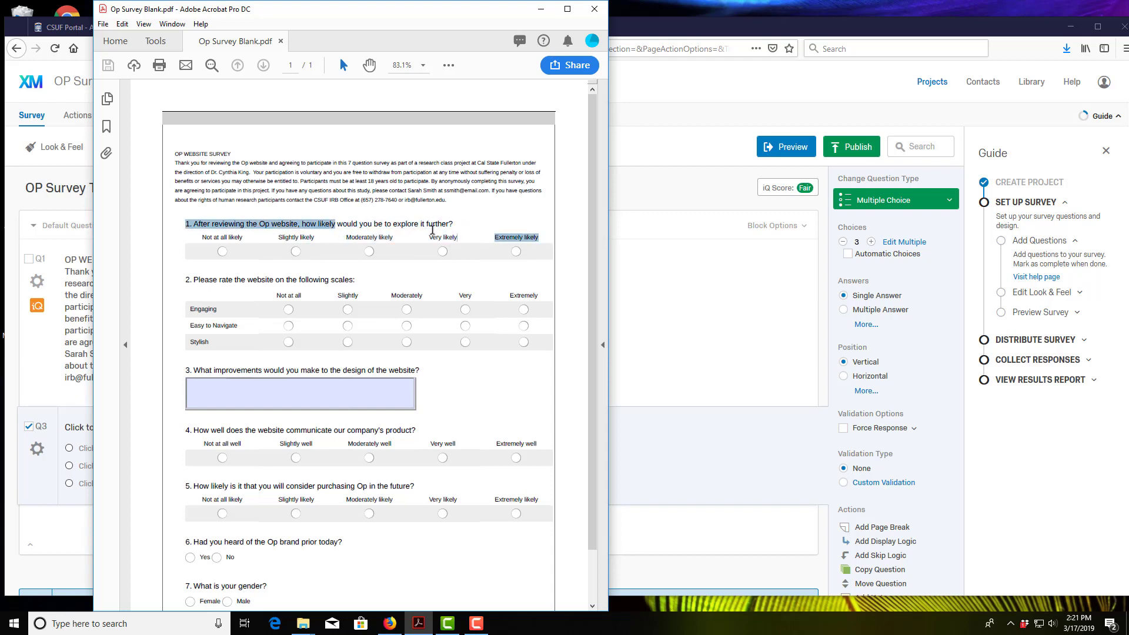
drag(461, 227, 195, 223)
key(ctrl+c)
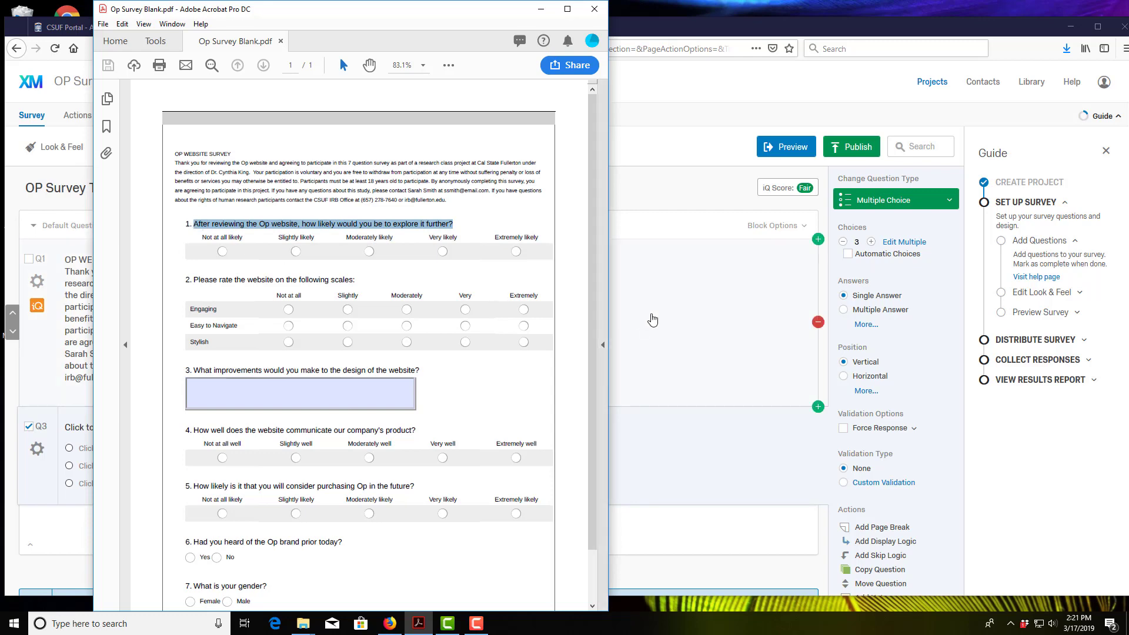
click(649, 321)
click(154, 435)
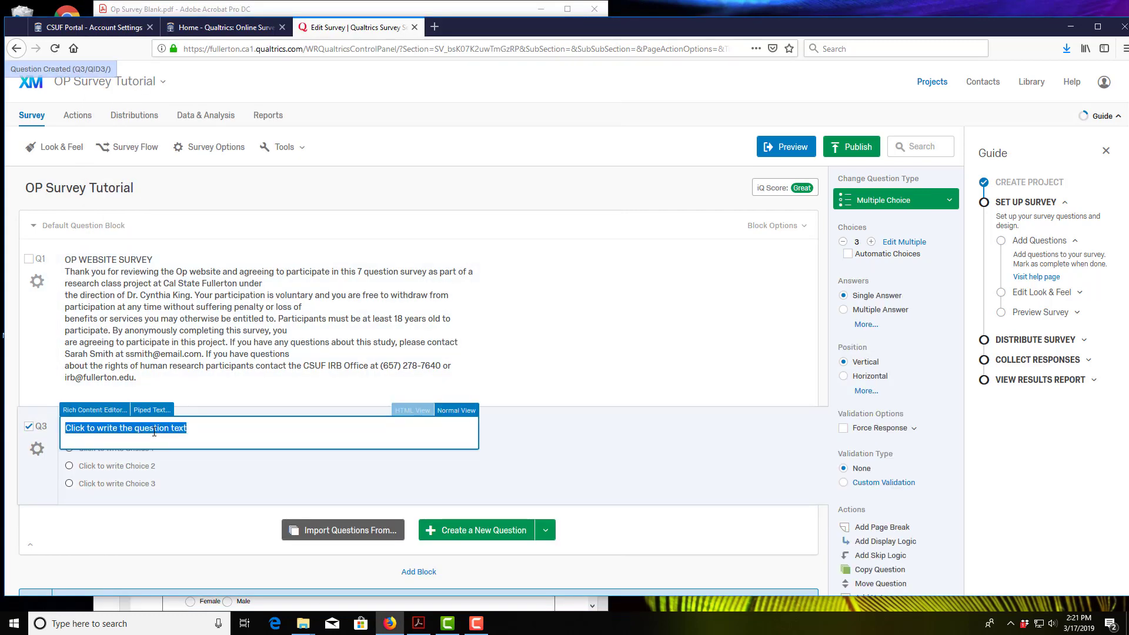
Step: Paste the explore-the-Op-website question into Q3 and reduce its likely-to-unlikely choices to five
key(ctrl+v)
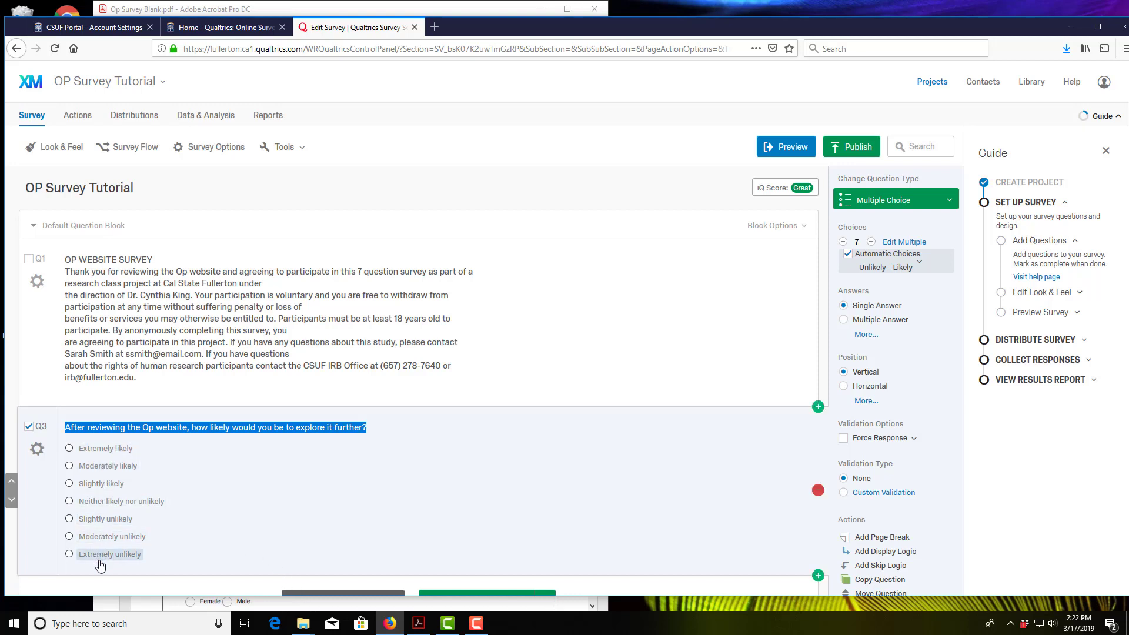
click(424, 627)
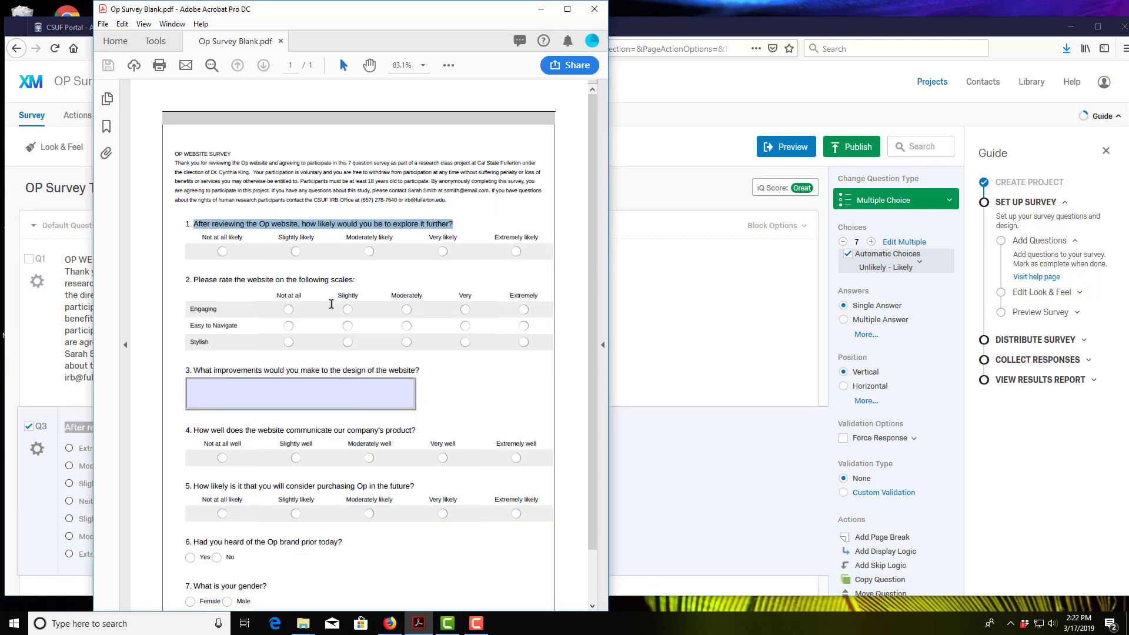
click(626, 512)
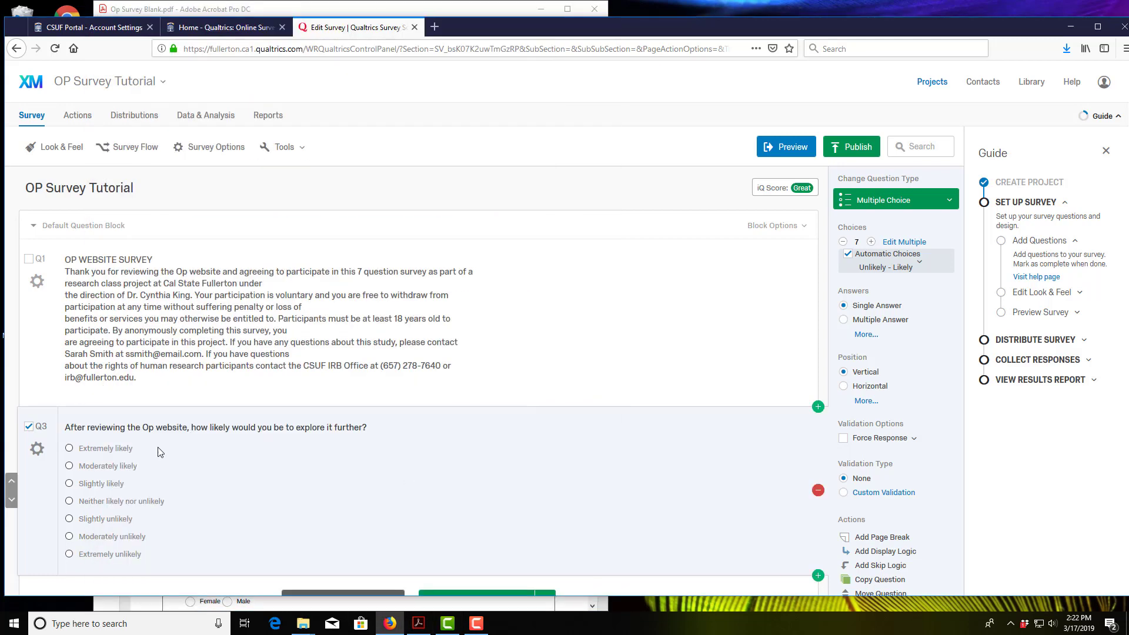
click(843, 243)
click(843, 243)
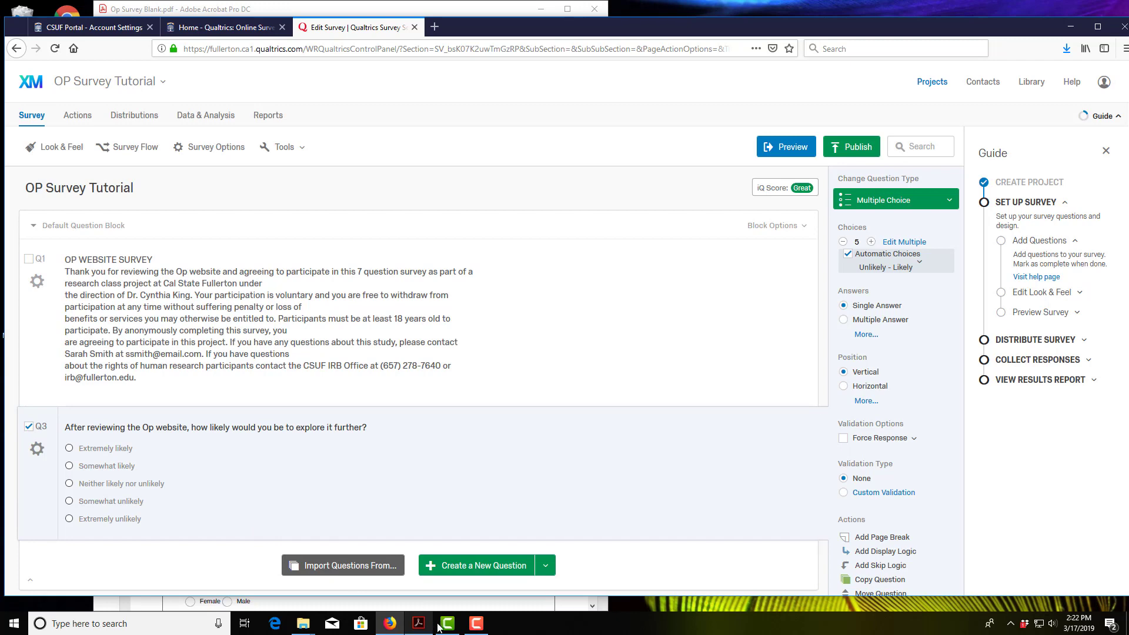
Step: Set Q3's five answer choices to a horizontal position, comparing against the PDF
mouse_move(425, 627)
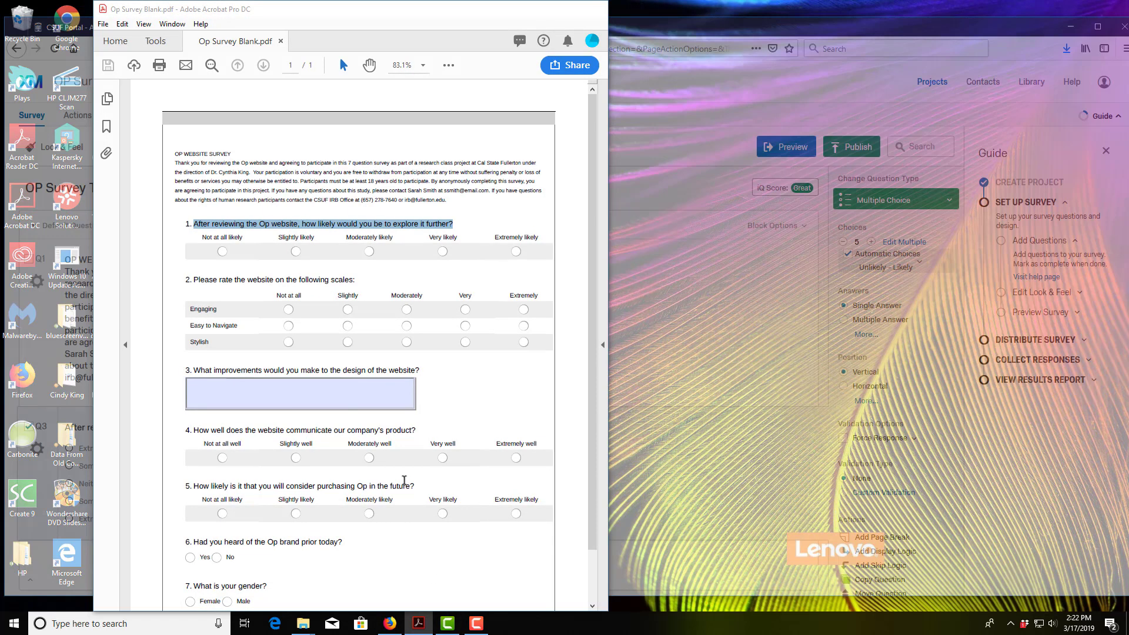
click(418, 573)
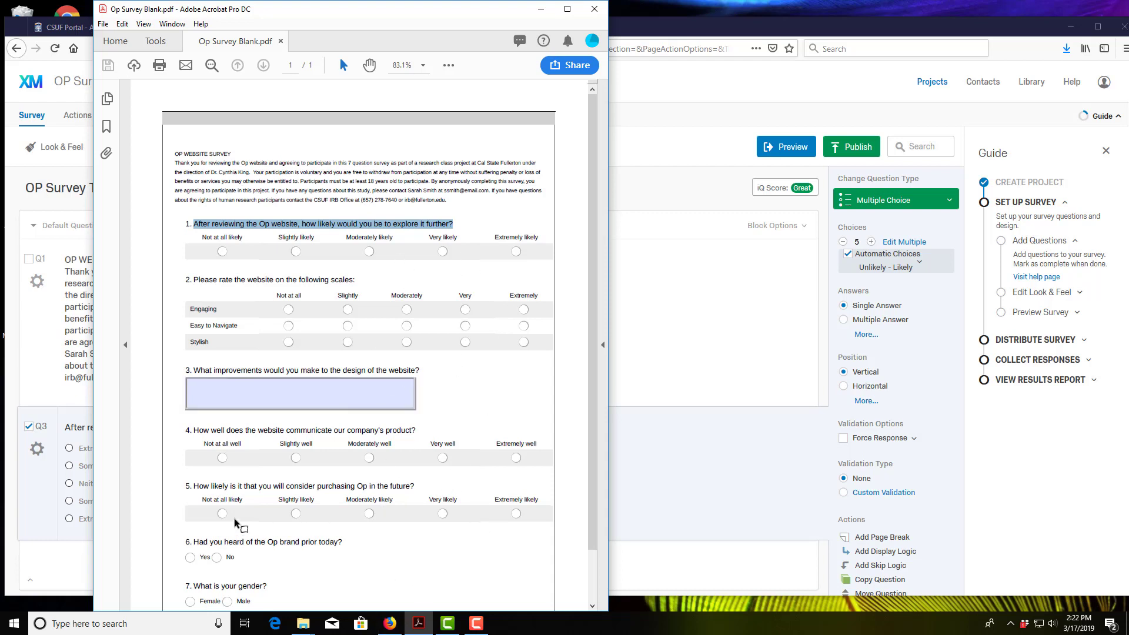
click(50, 547)
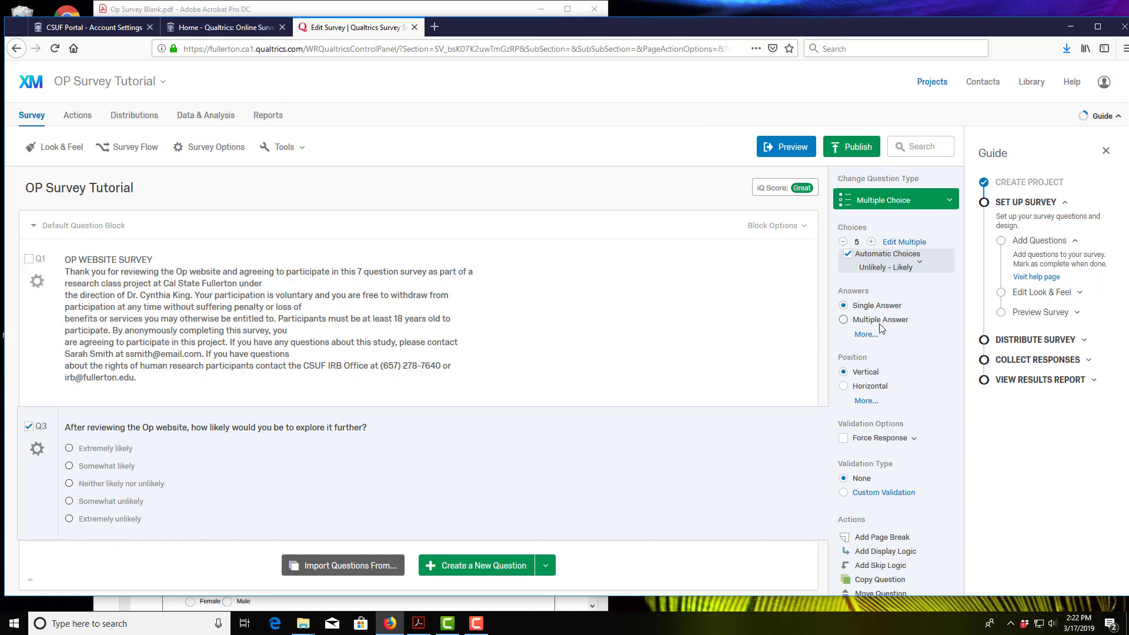
click(845, 387)
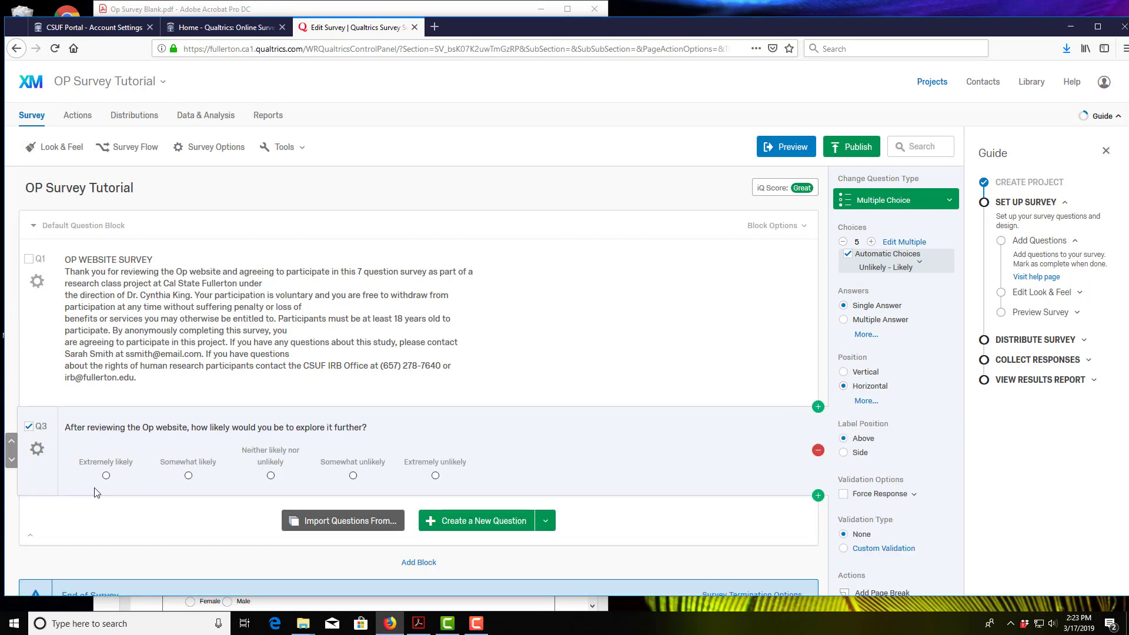
click(421, 622)
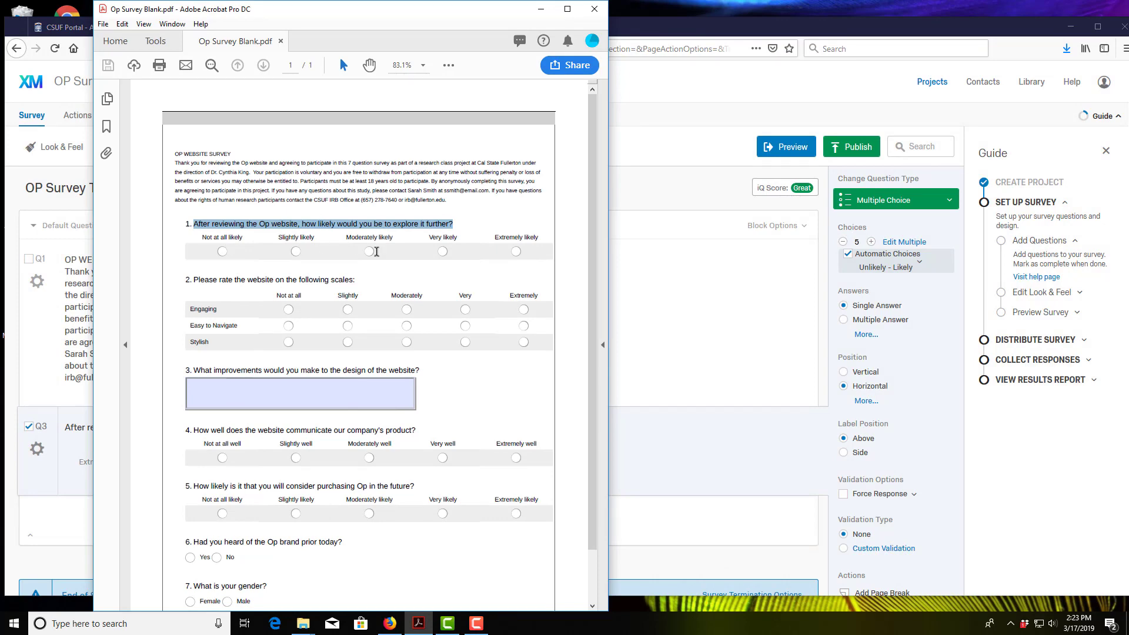
Step: Reverse Q3's scale to run from Extremely unlikely to Extremely likely
click(55, 526)
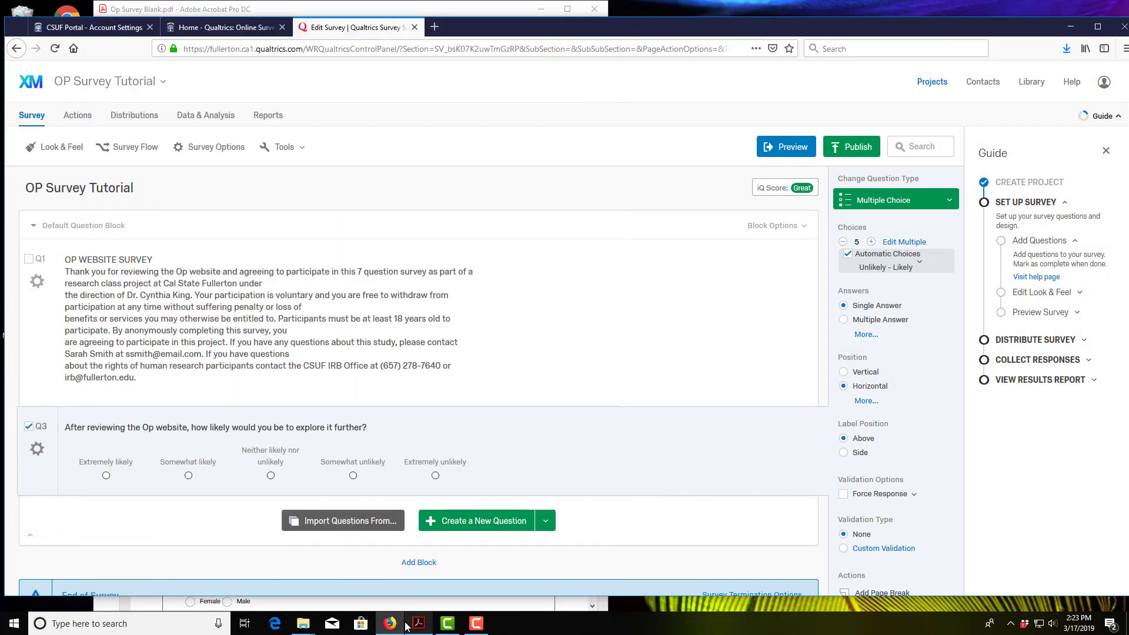
mouse_move(417, 627)
mouse_move(427, 604)
click(104, 465)
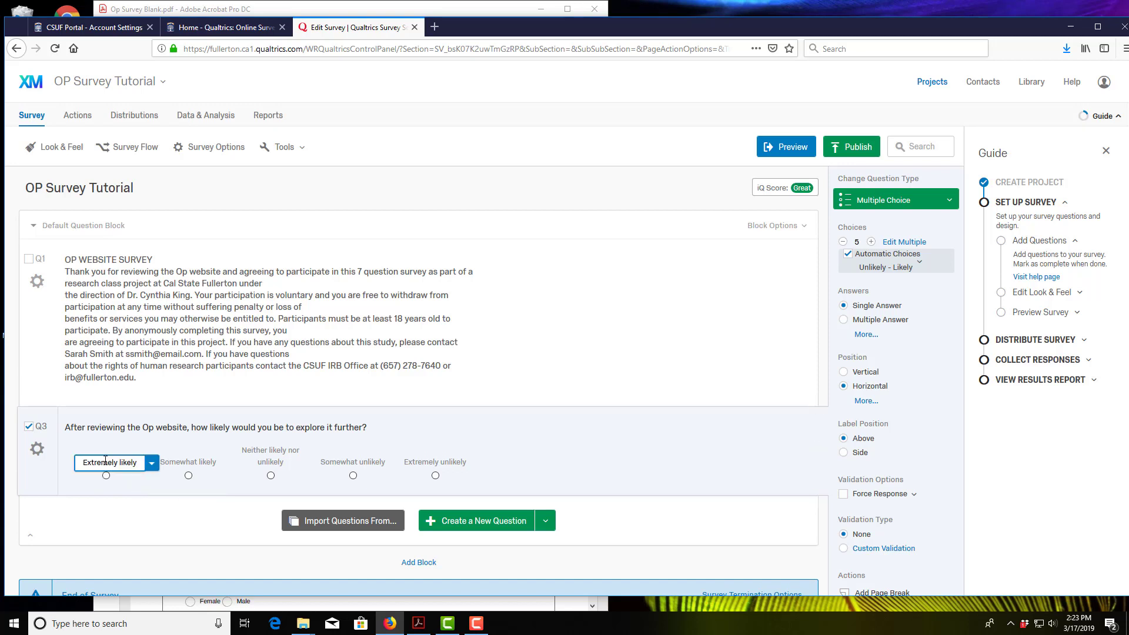
click(154, 492)
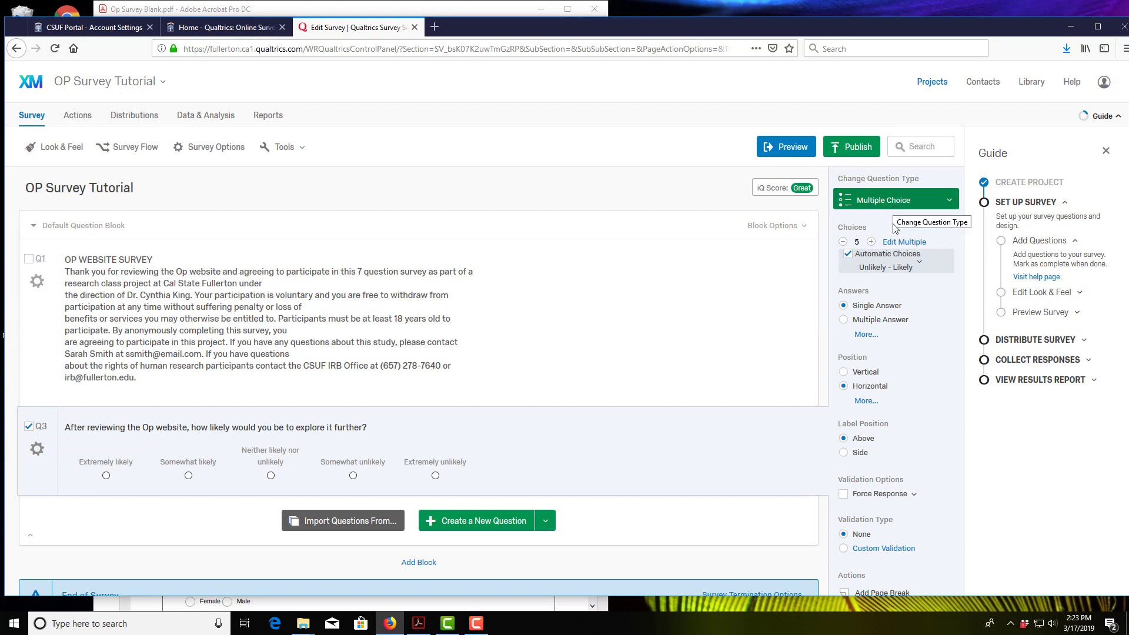
click(910, 270)
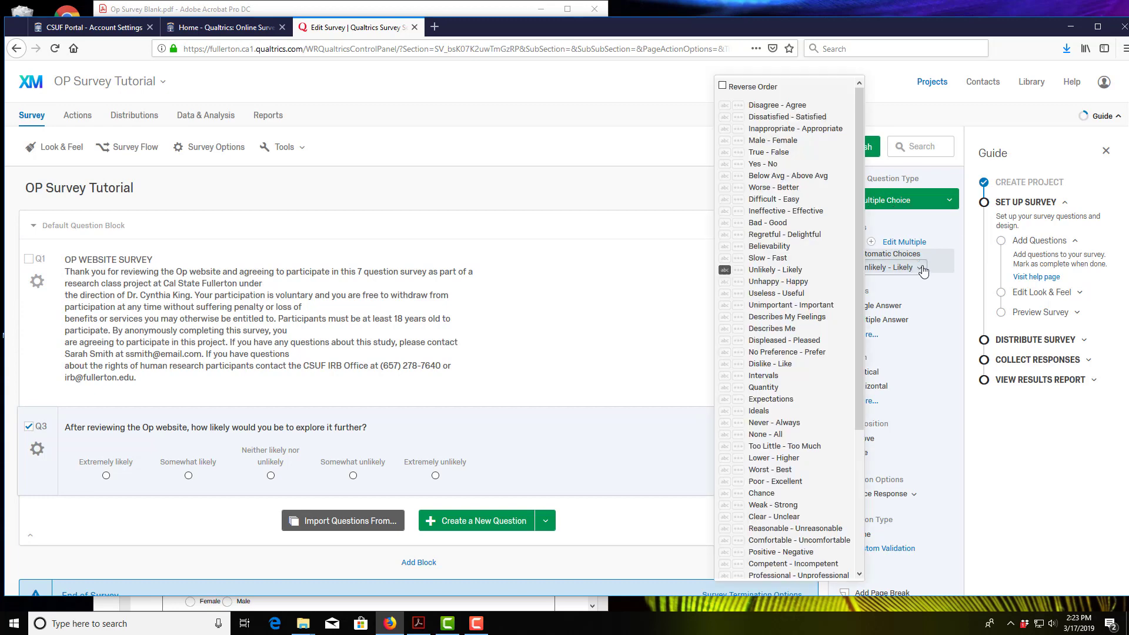
click(723, 89)
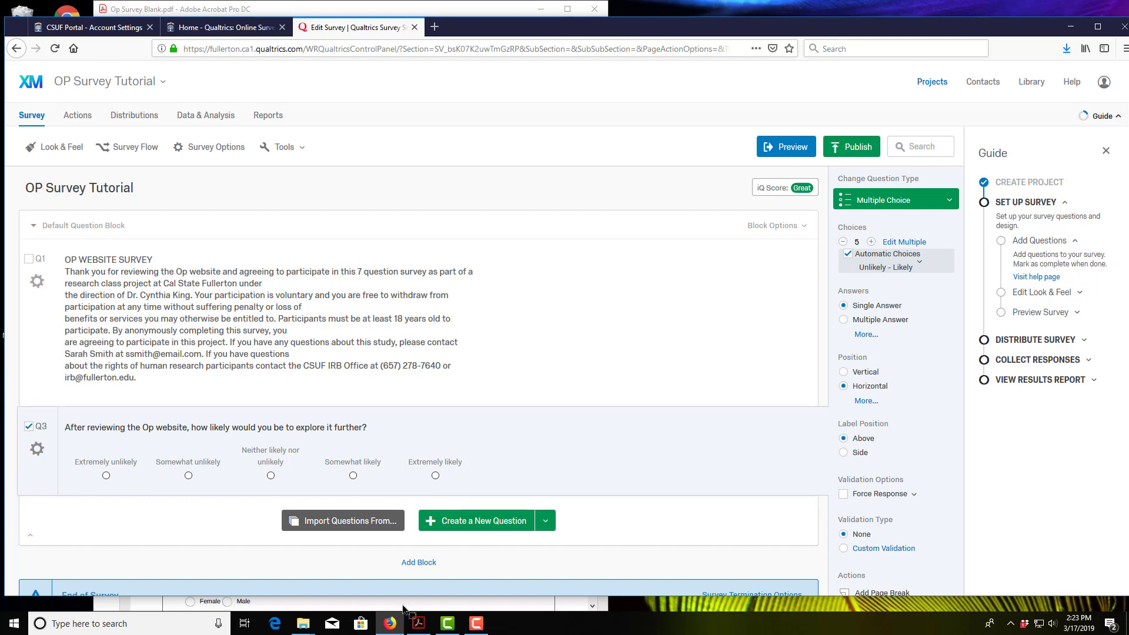
click(418, 622)
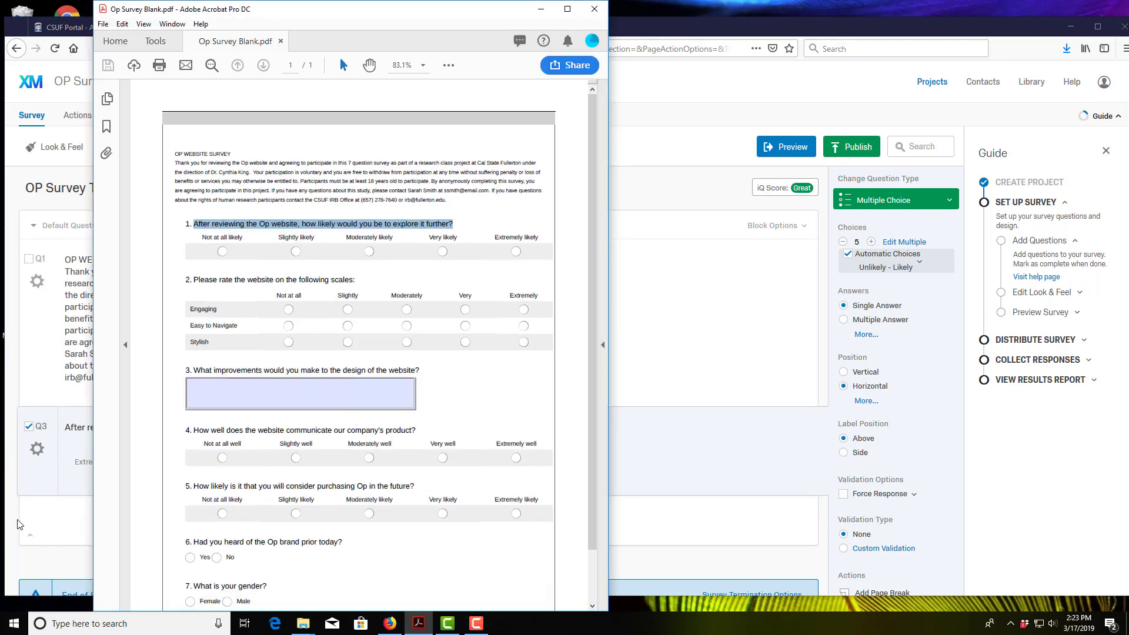
Step: Change Q3's first choice from Extremely unlikely to Not at all likely
click(33, 515)
click(110, 462)
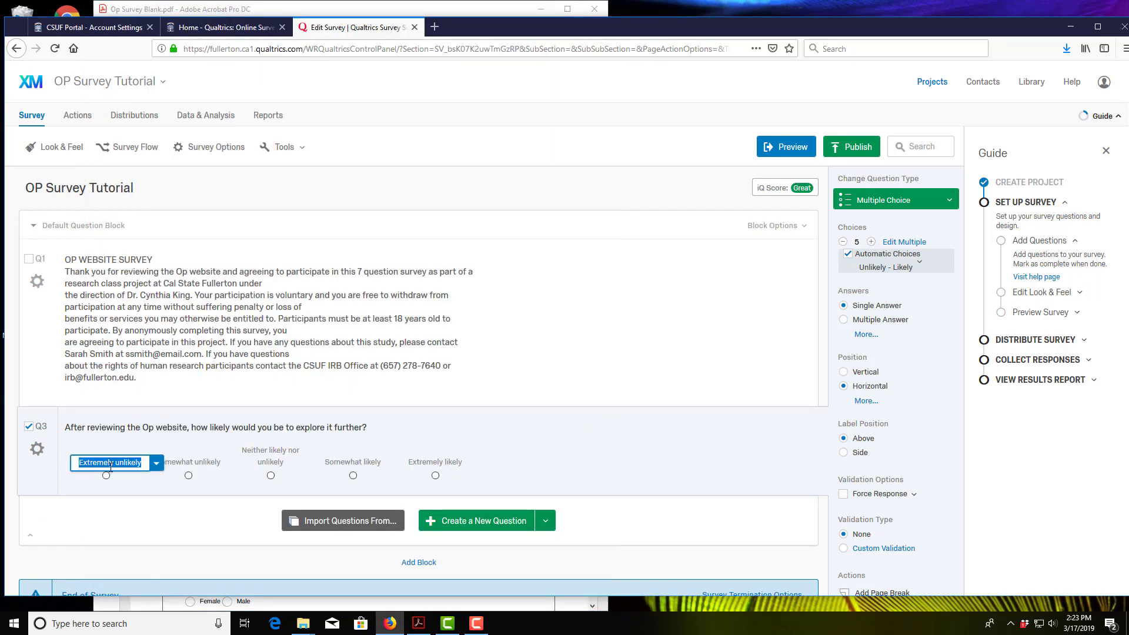
click(114, 465)
drag(113, 464, 61, 462)
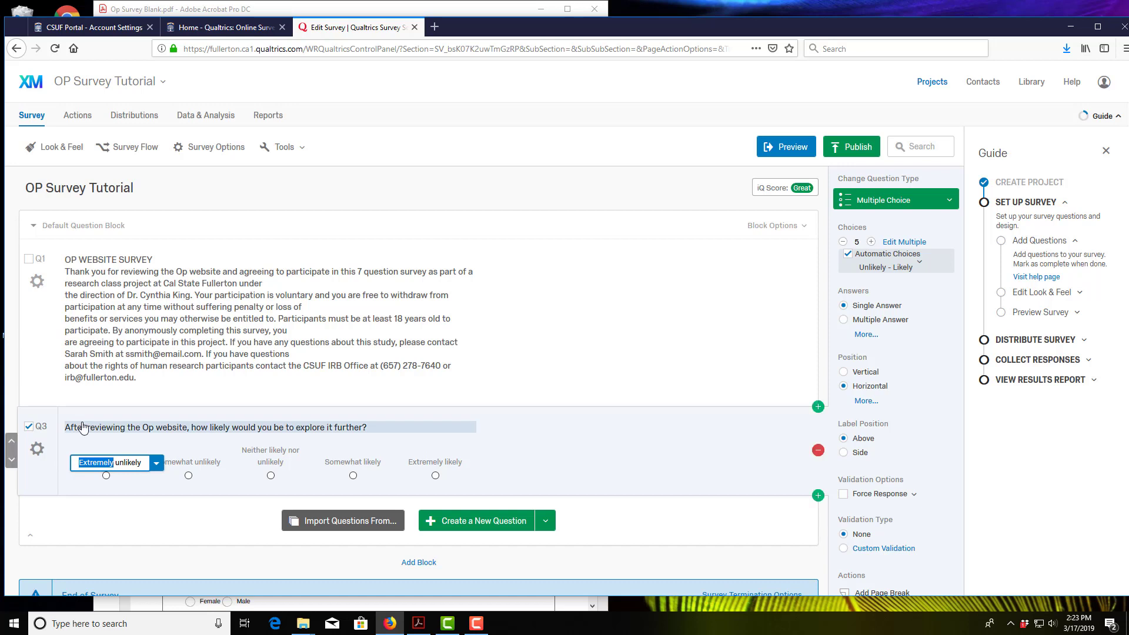
text(Not)
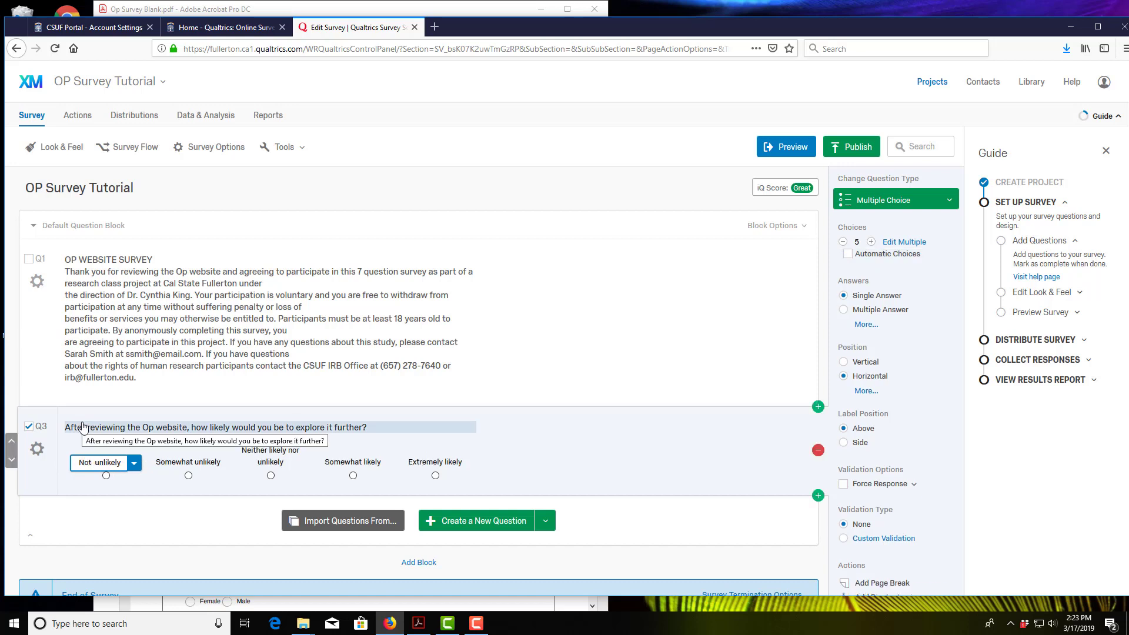
text( at all)
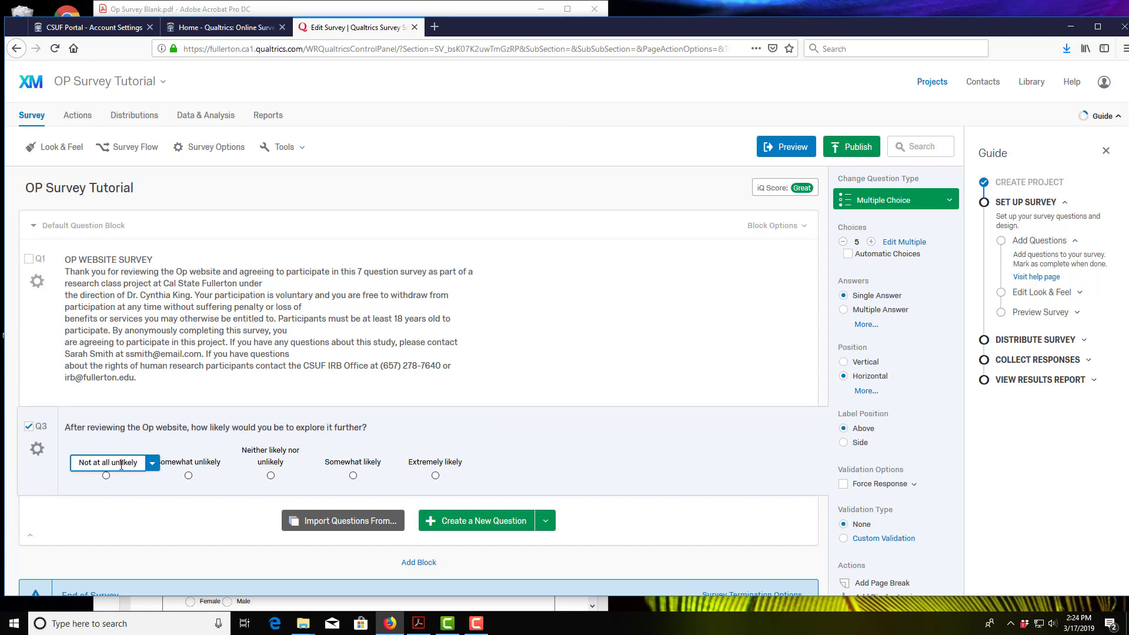
click(121, 465)
key(BackSpace)
key(BackSpace)
Step: Reword Q3's second choice, Somewhat unlikely, and relabel the third choice Moderately likely
click(418, 623)
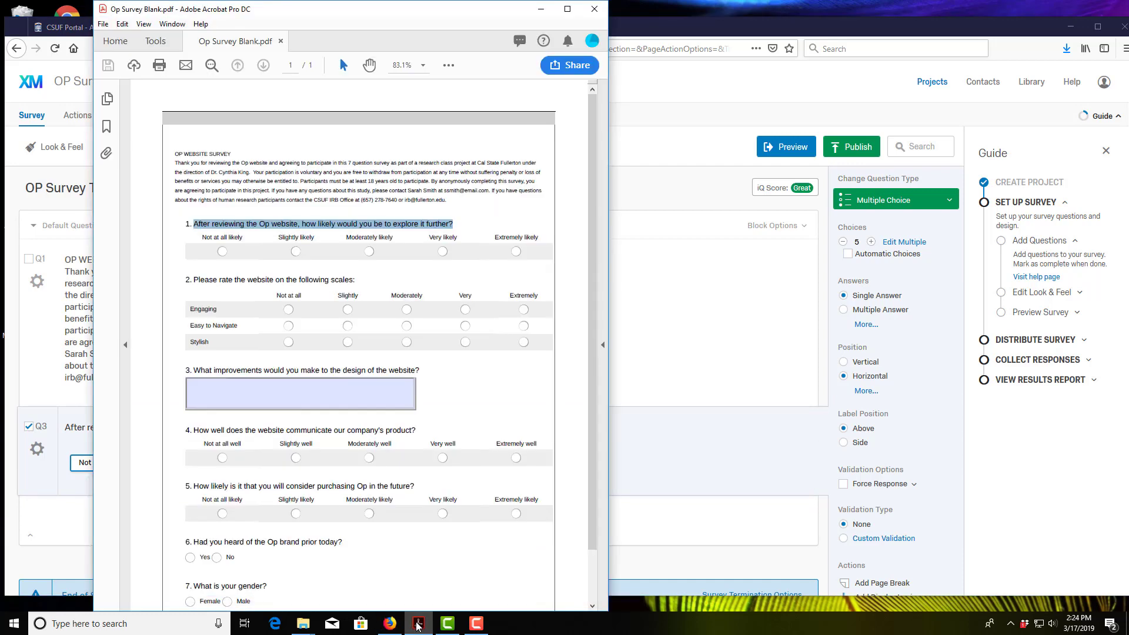
click(418, 623)
click(201, 461)
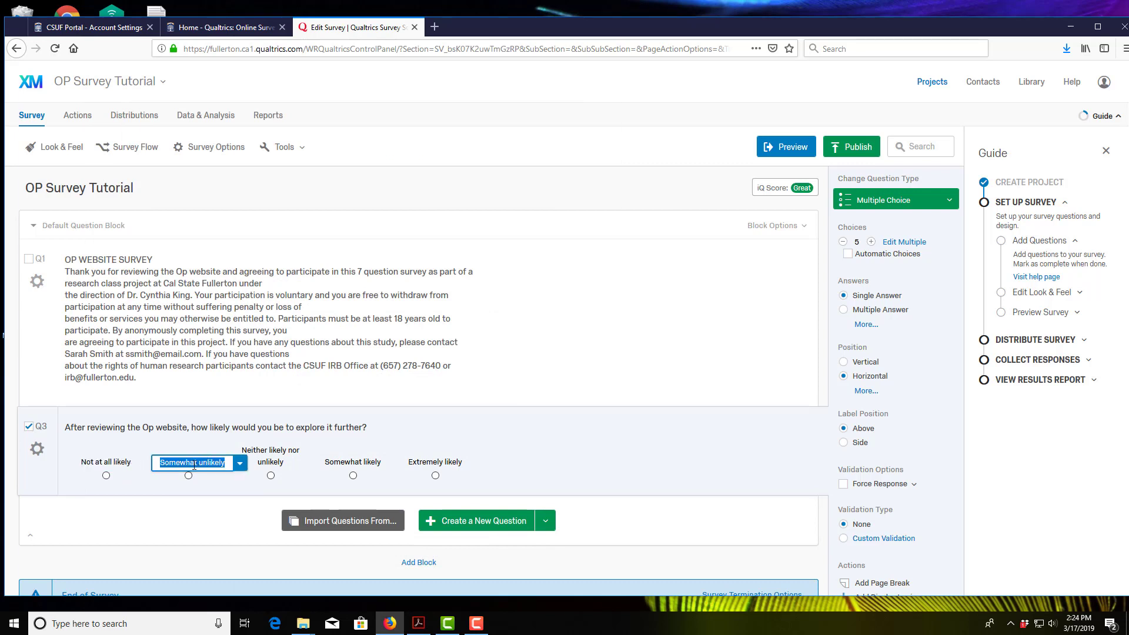
click(207, 464)
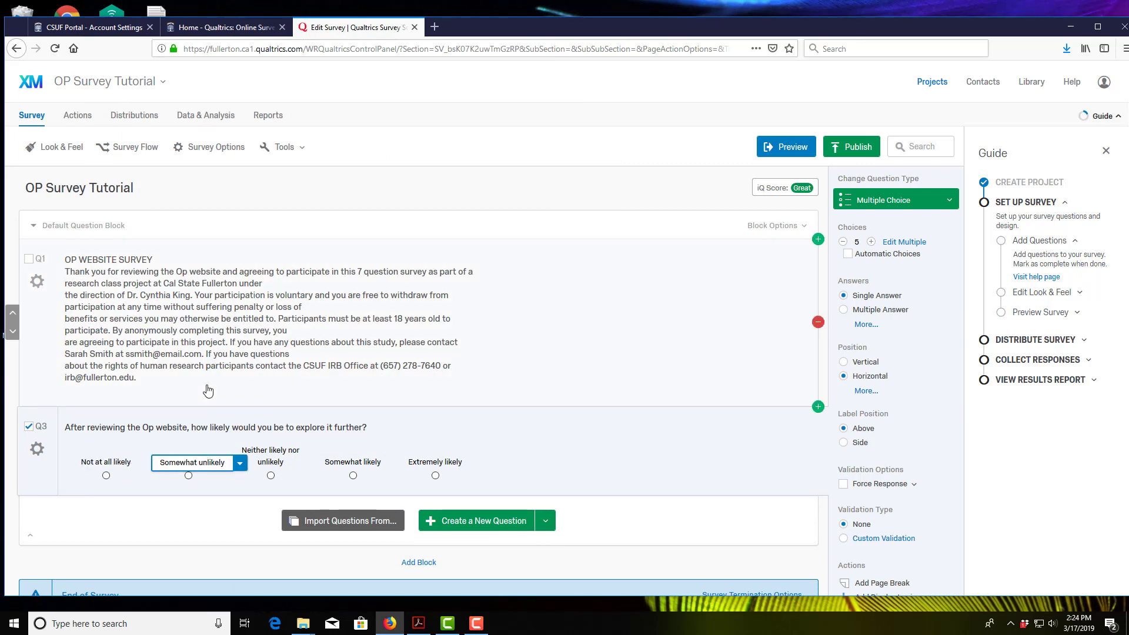
key(BackSpace)
key(BackSpace)
key(BackSpace)
key(BackSpace)
key(BackSpace)
key(BackSpace)
key(BackSpace)
key(BackSpace)
key(BackSpace)
key(BackSpace)
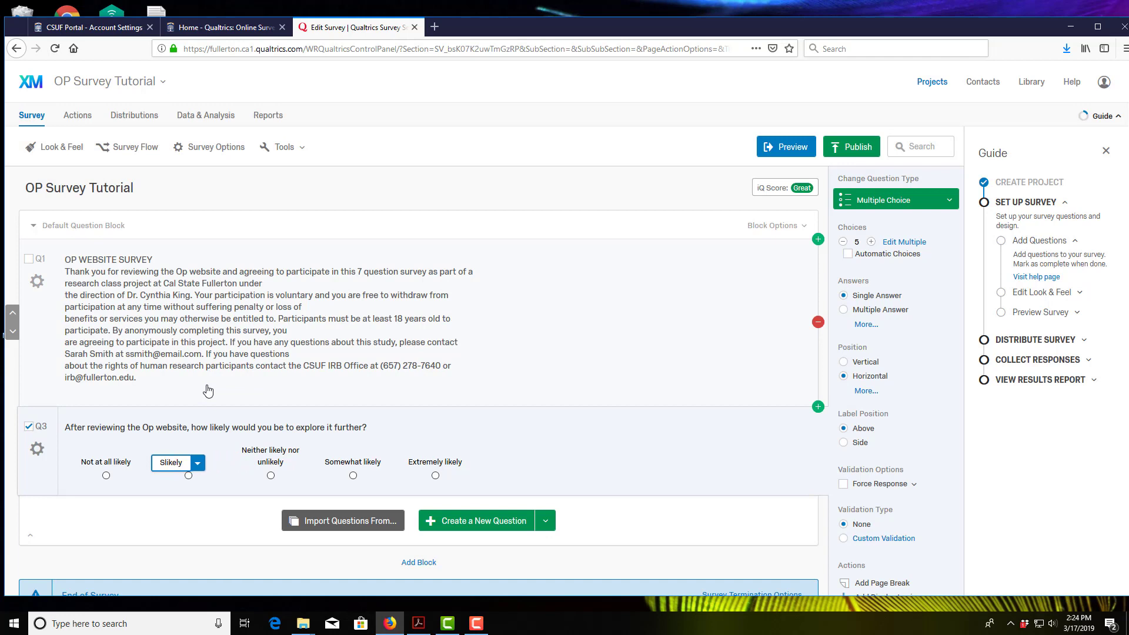
text(lightly)
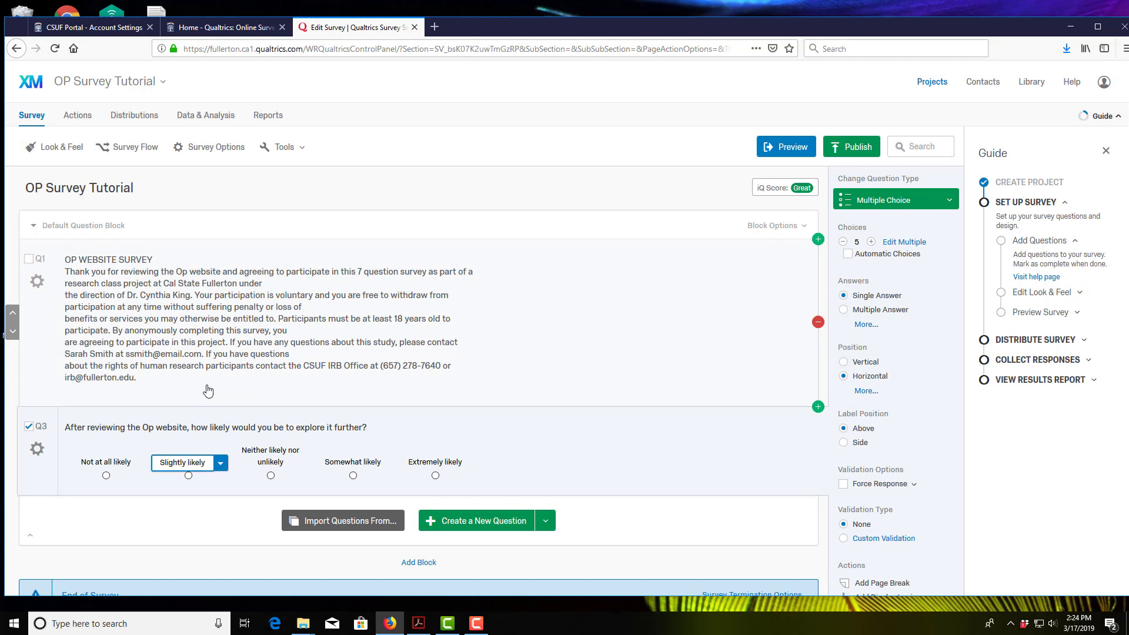
click(281, 458)
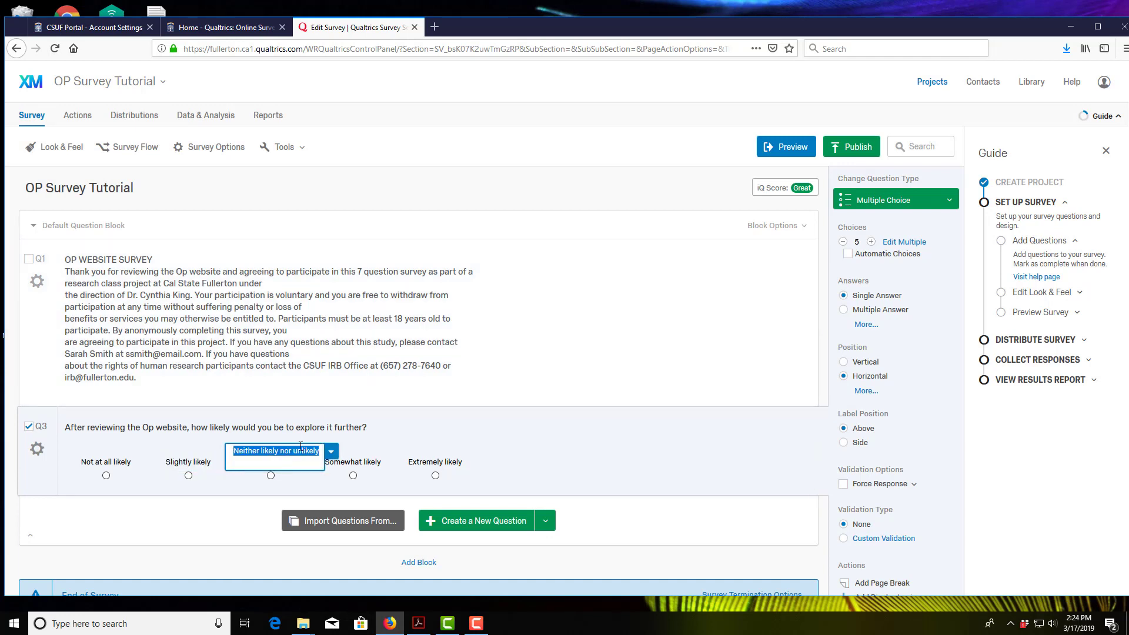
text(Mode)
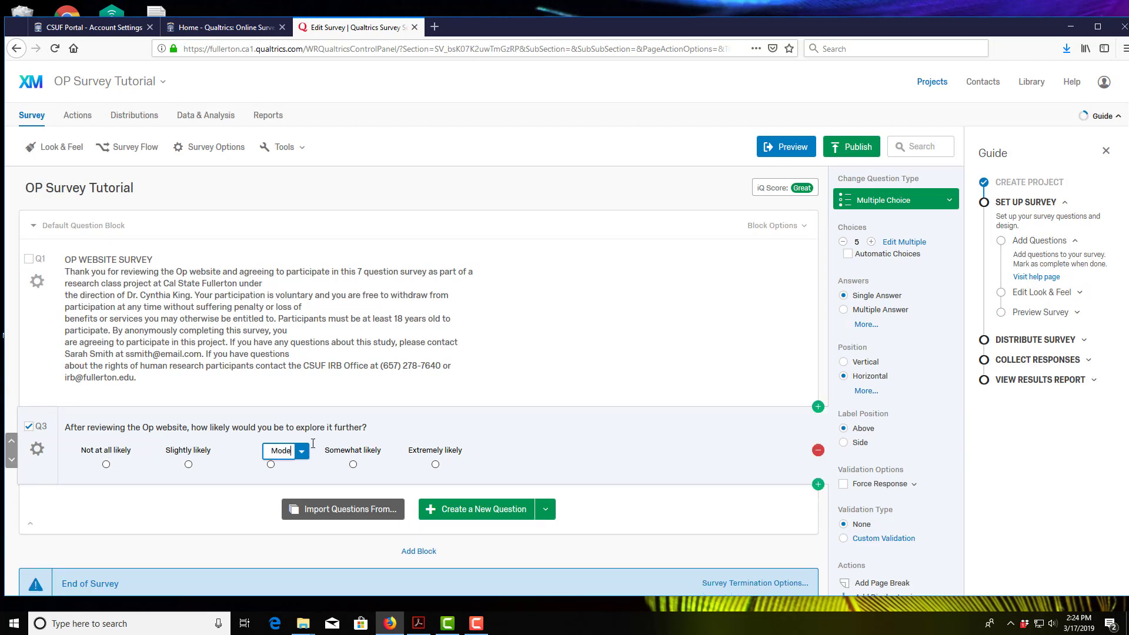
text(rately likely)
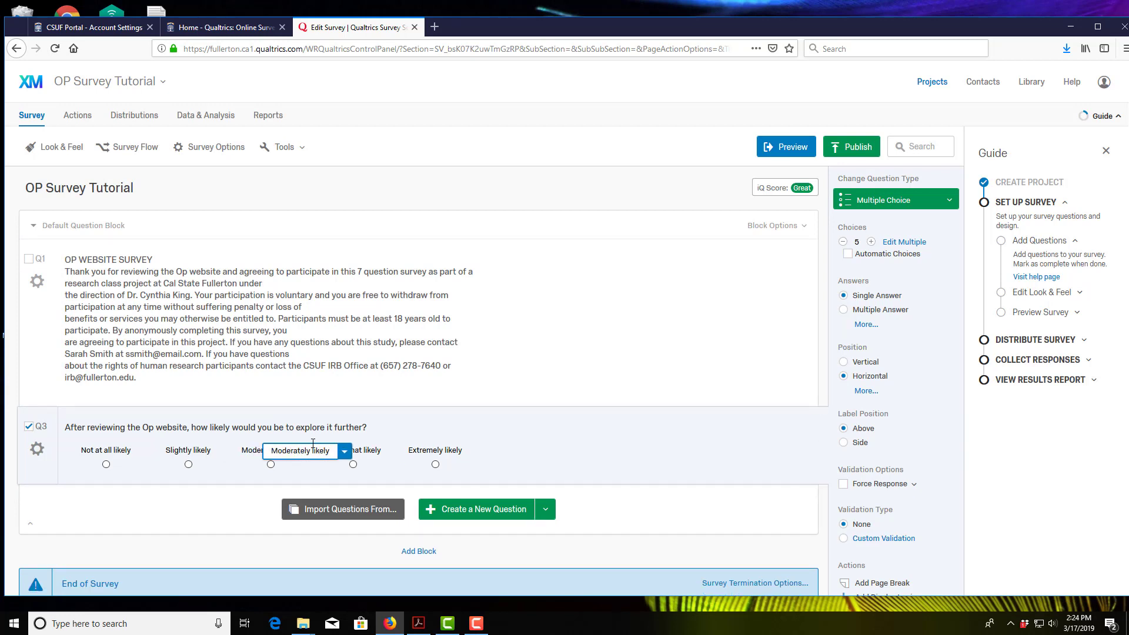
click(309, 475)
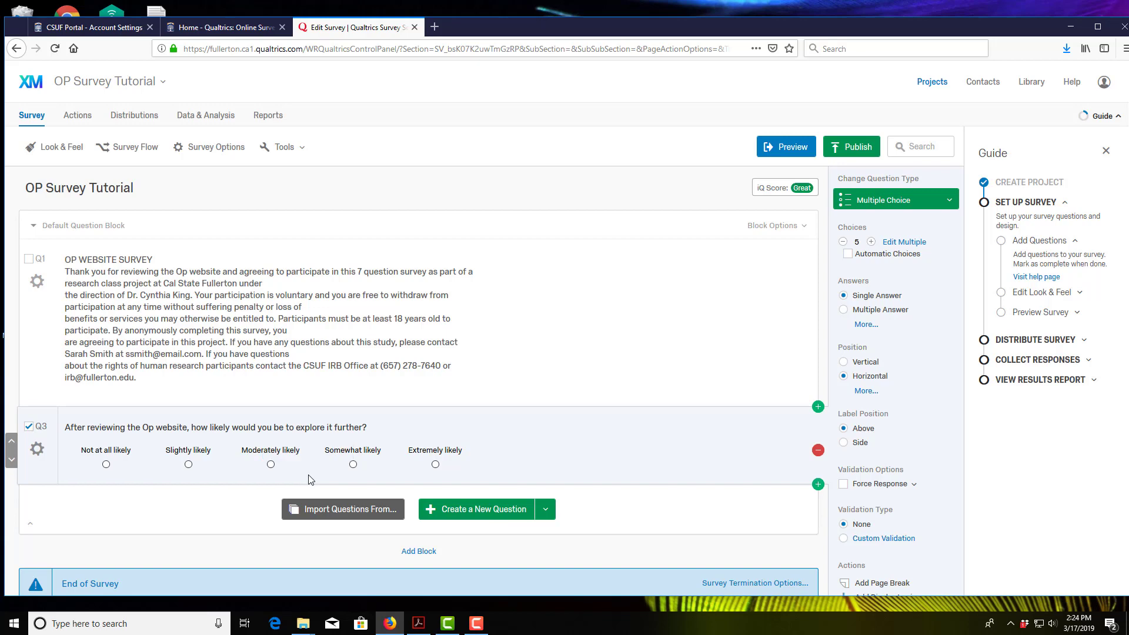
Step: Relabel Q3's fourth choice from Somewhat likely to Very likely
click(418, 623)
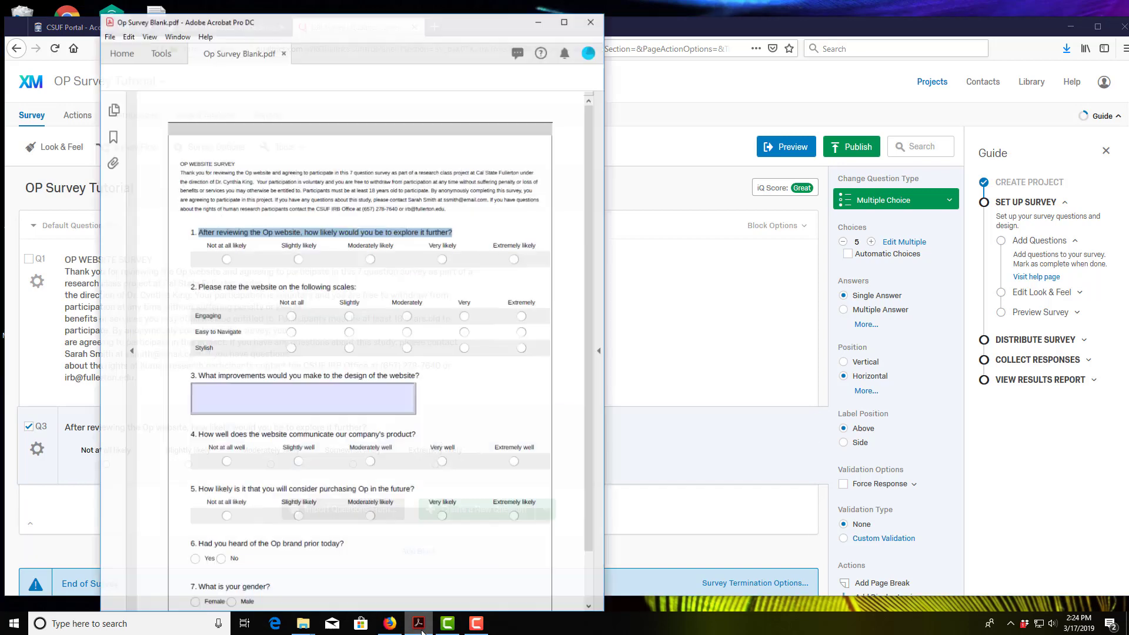
click(419, 624)
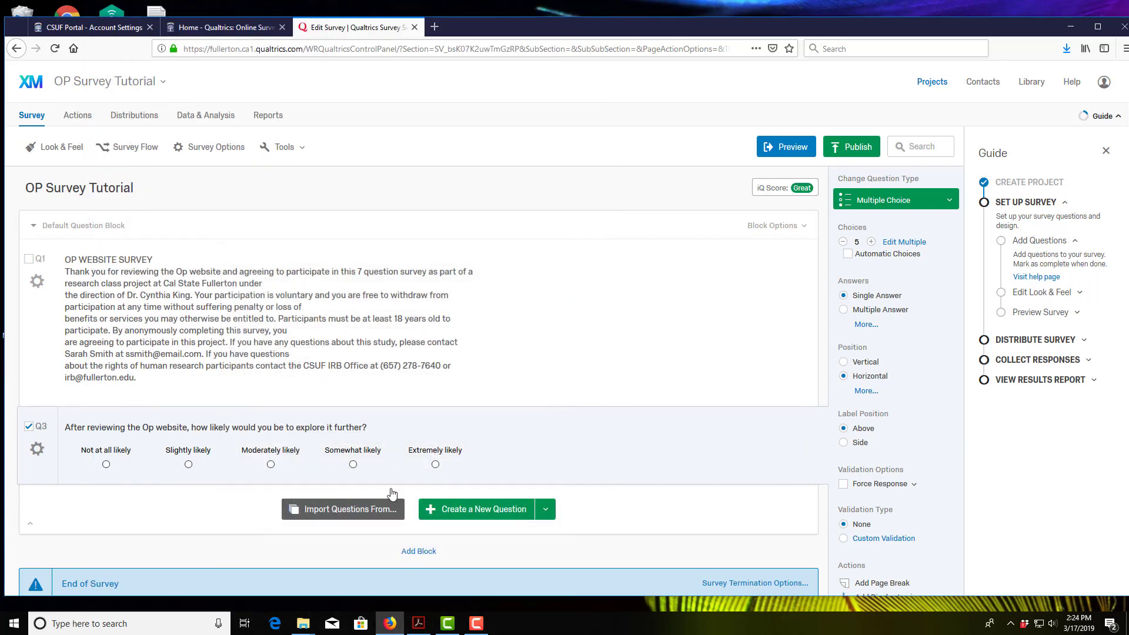
click(357, 450)
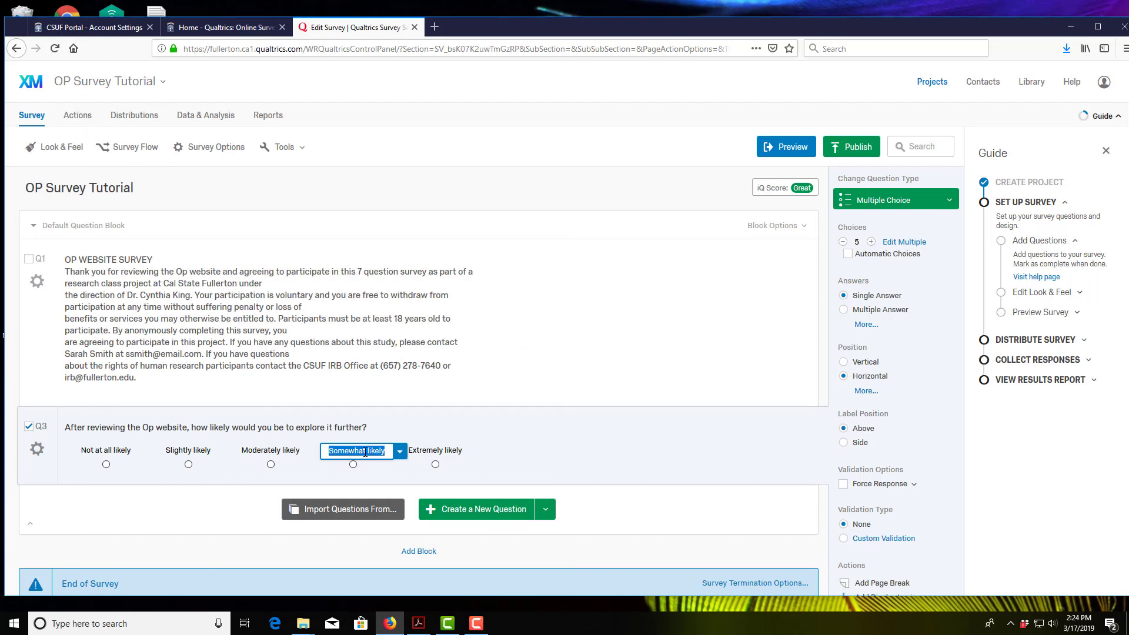
click(365, 451)
drag(365, 451, 315, 450)
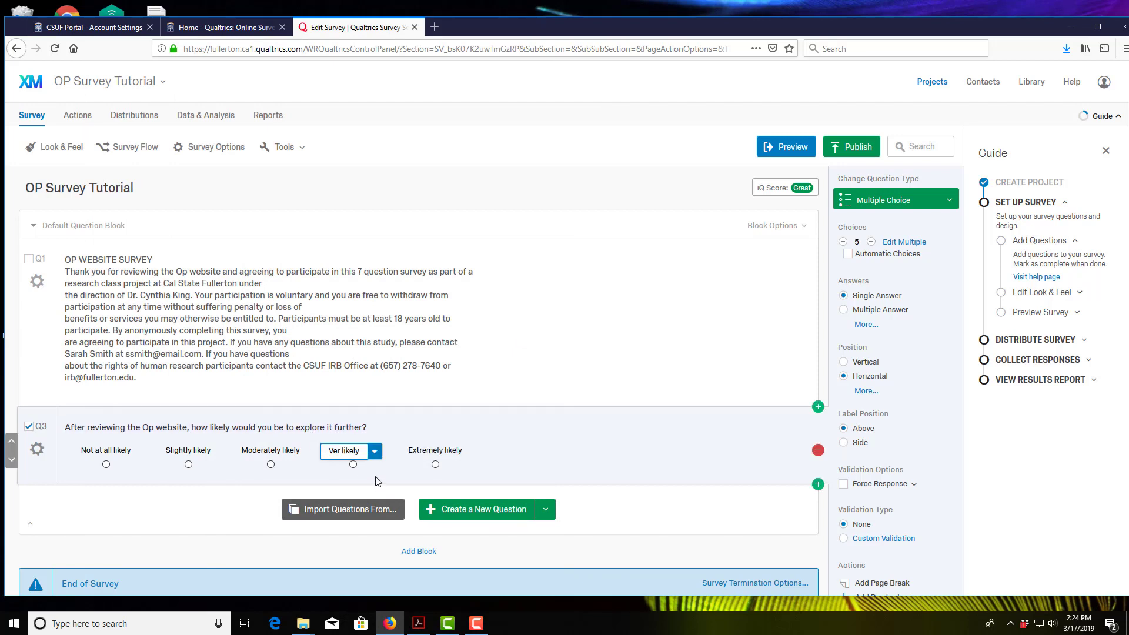
text(Very)
click(409, 475)
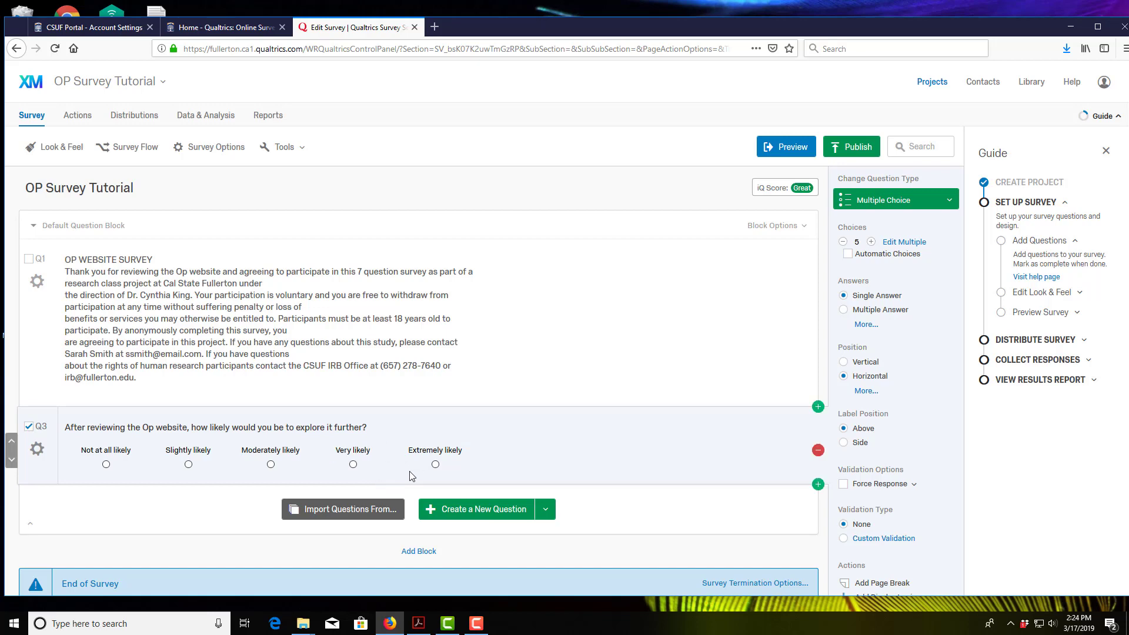
click(420, 626)
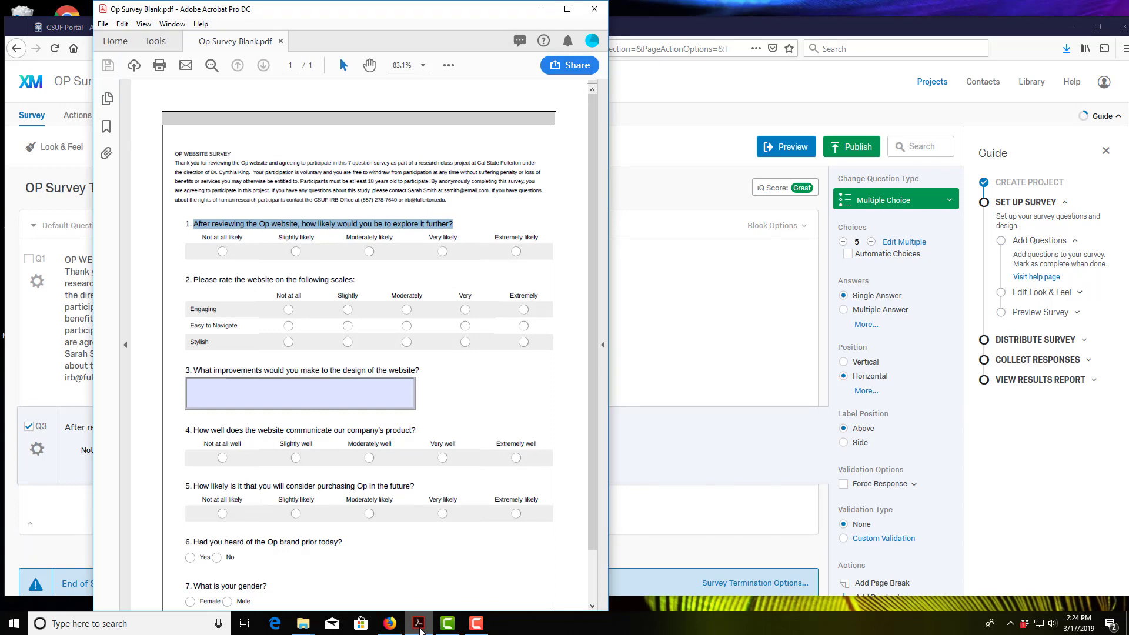
Step: Review question 2's Engaging, Easy to Navigate, Stylish grid in the Op Survey Blank PDF
click(419, 627)
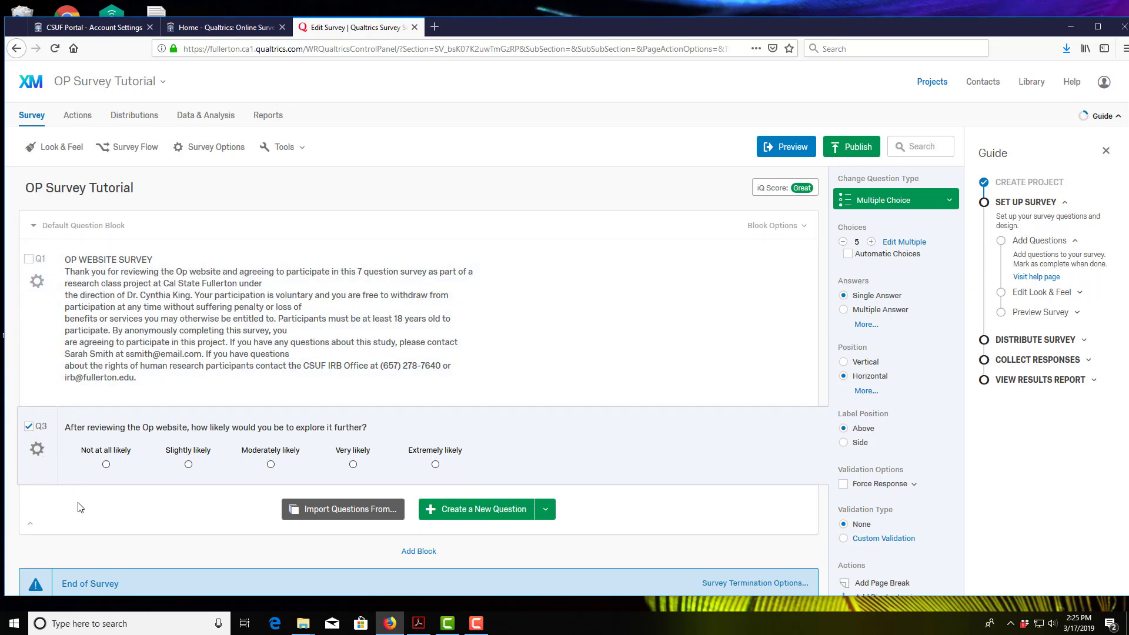
click(418, 625)
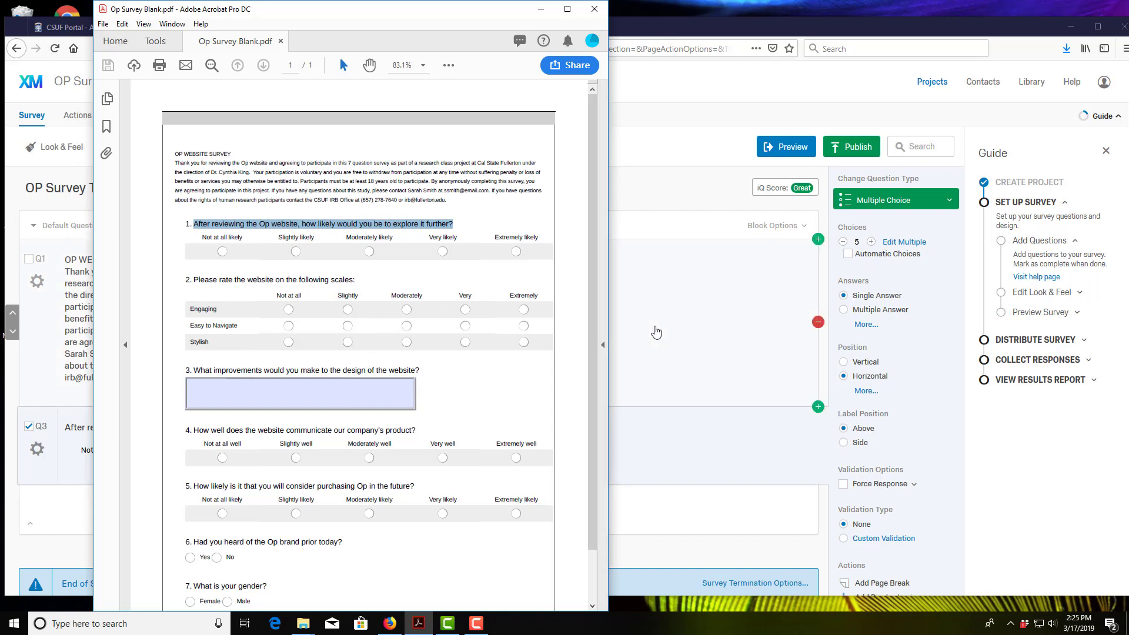
click(626, 335)
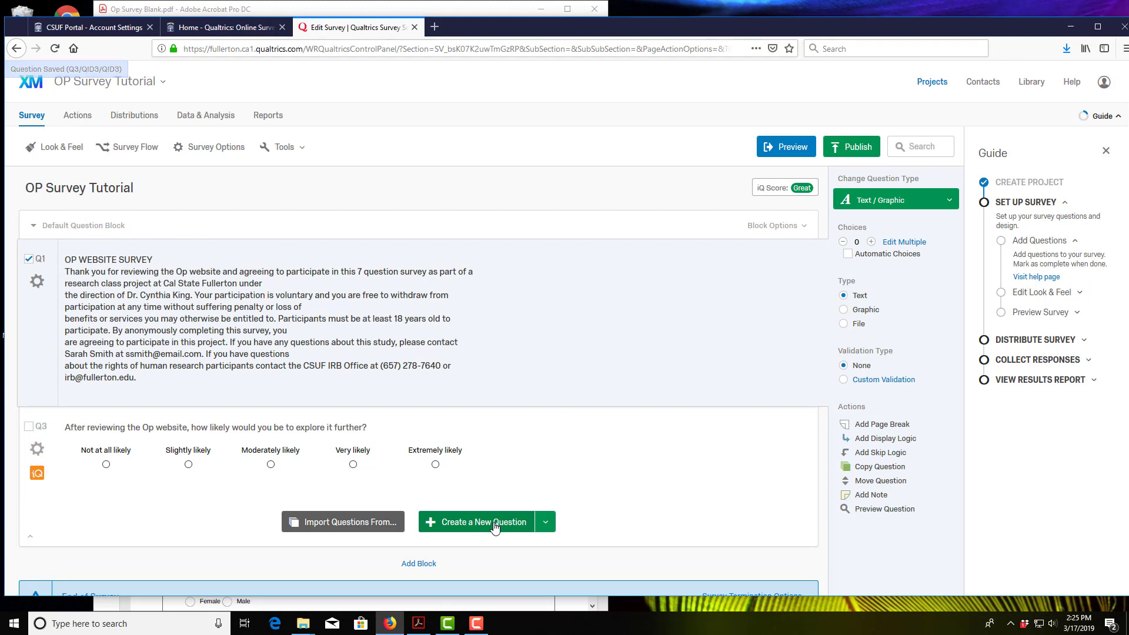
Step: Add Q4 as a new Matrix Table question below Q3
click(545, 523)
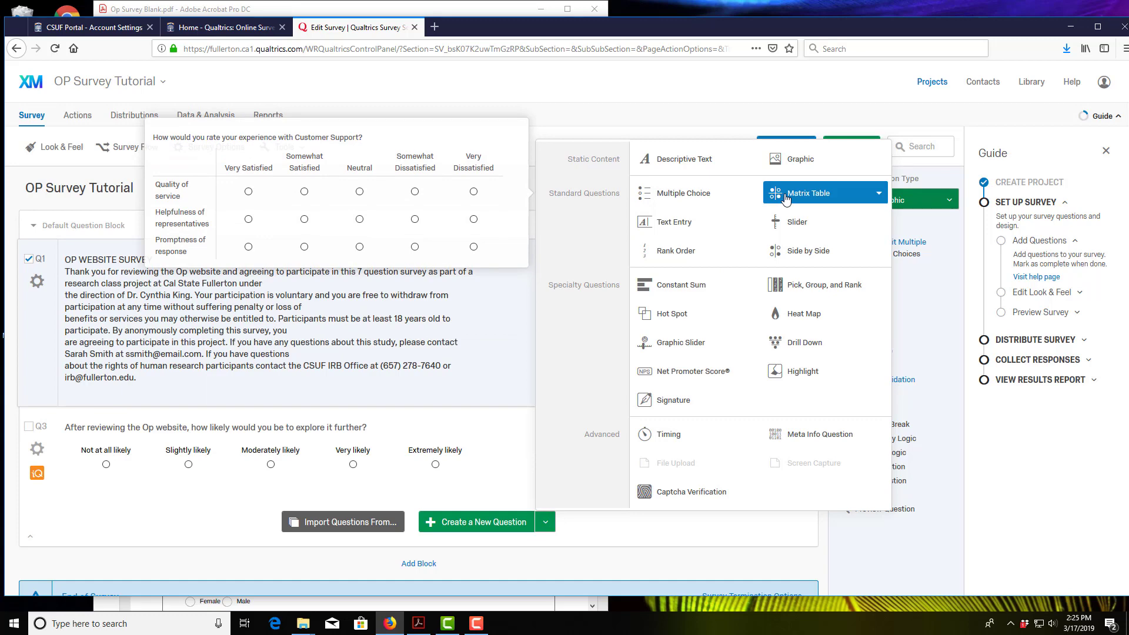
click(785, 199)
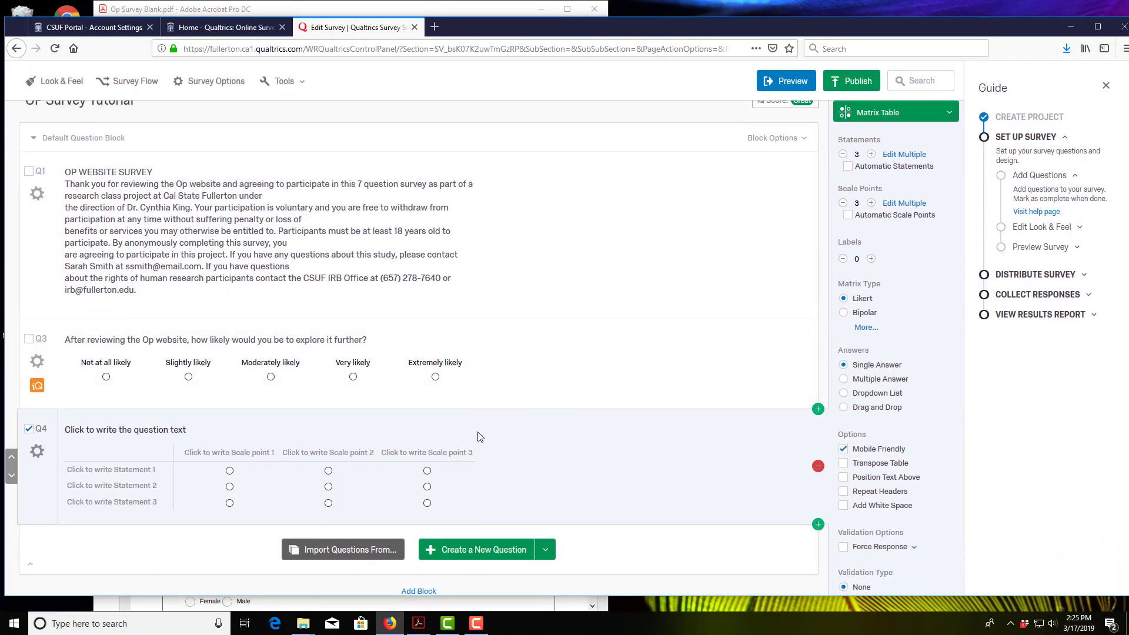
click(442, 608)
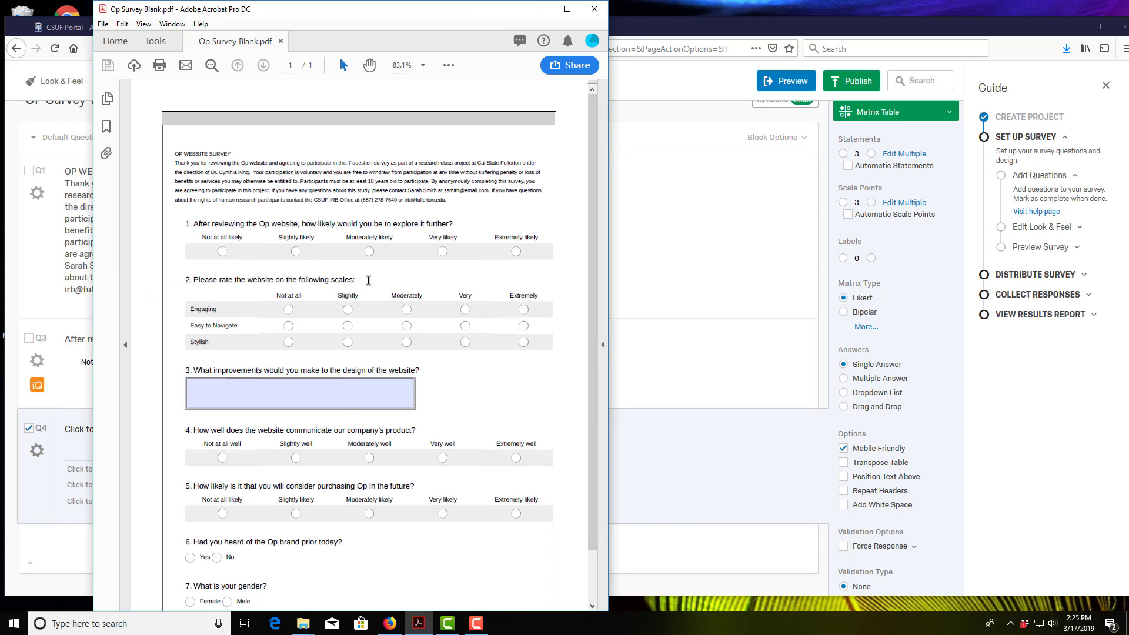
Step: Paste the PDF's question 2 wording into Q4: 'Please rate the website on the following scales:'
drag(368, 281, 207, 283)
key(ctrl+c)
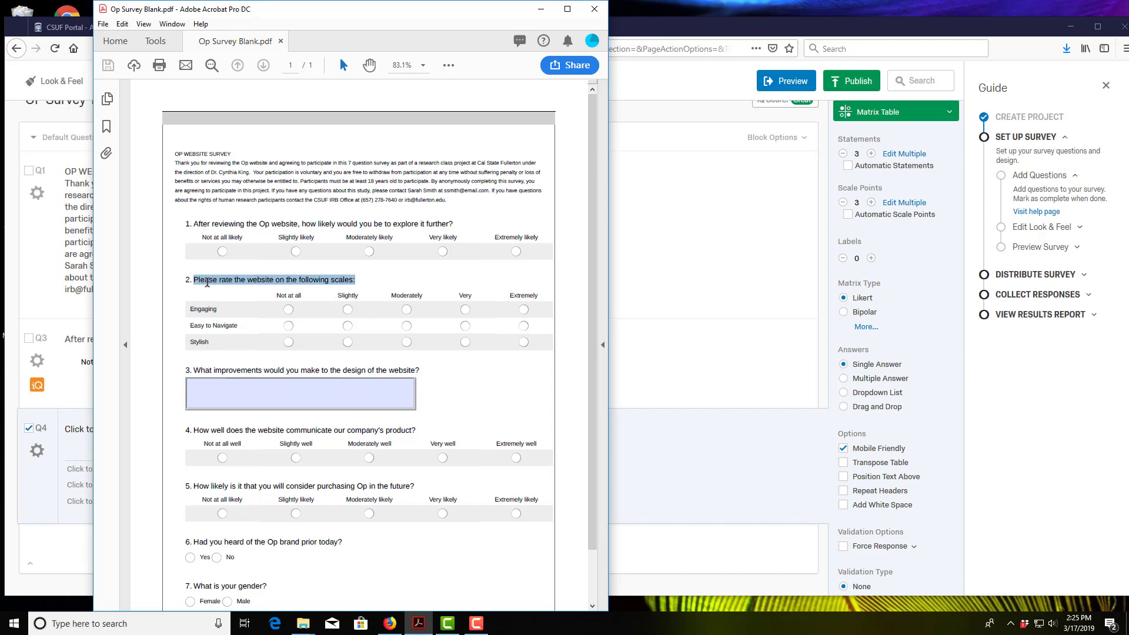
click(12, 362)
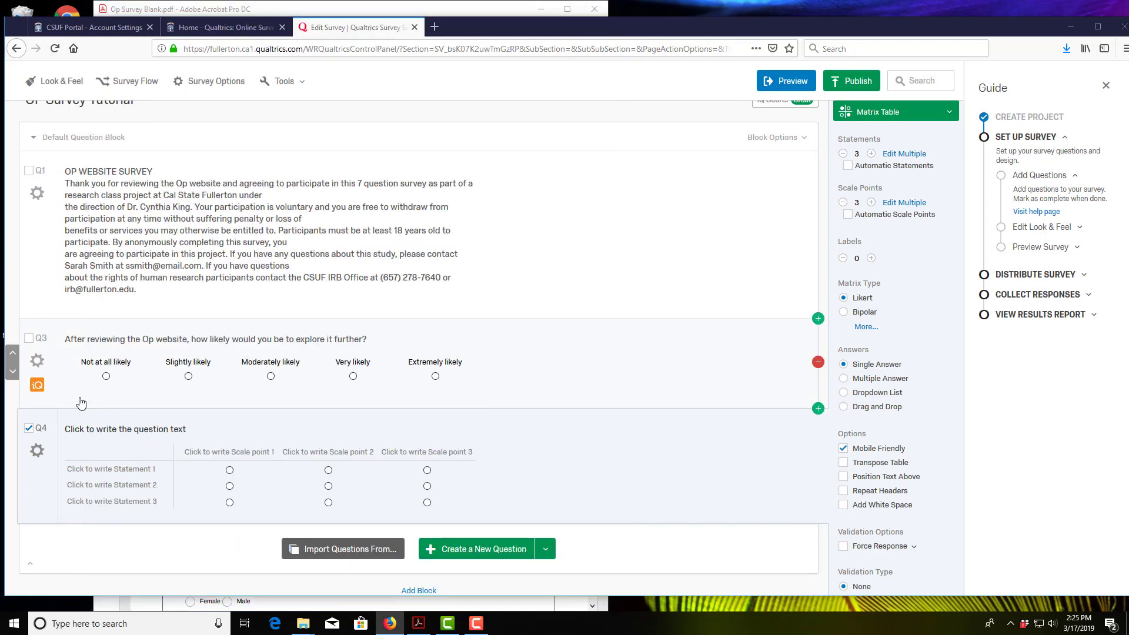
click(188, 430)
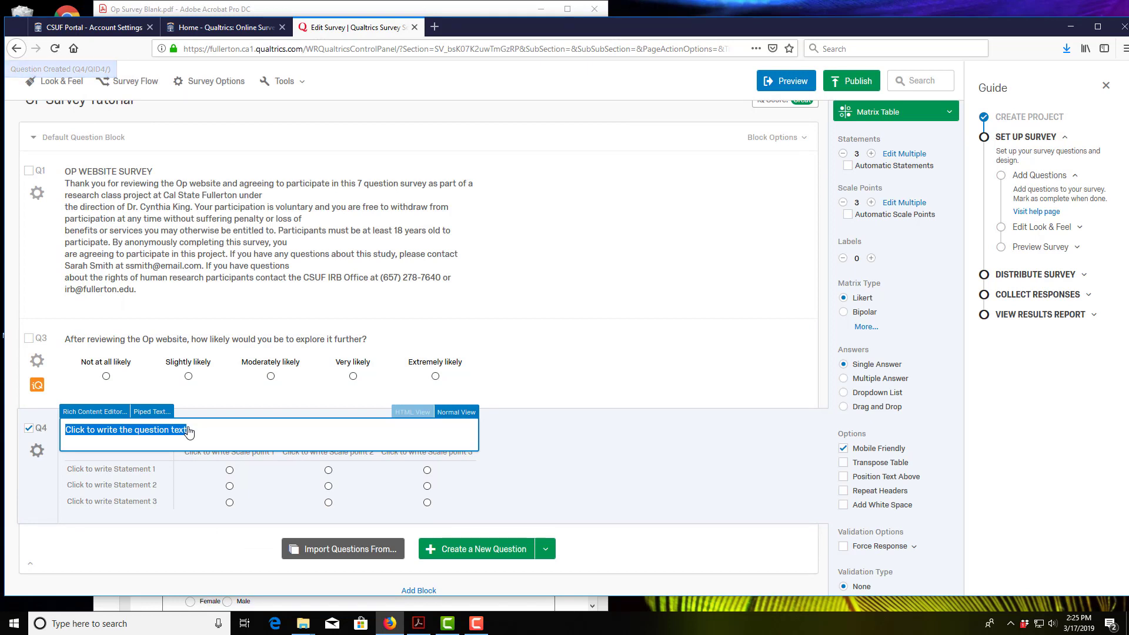
key(ctrl+v)
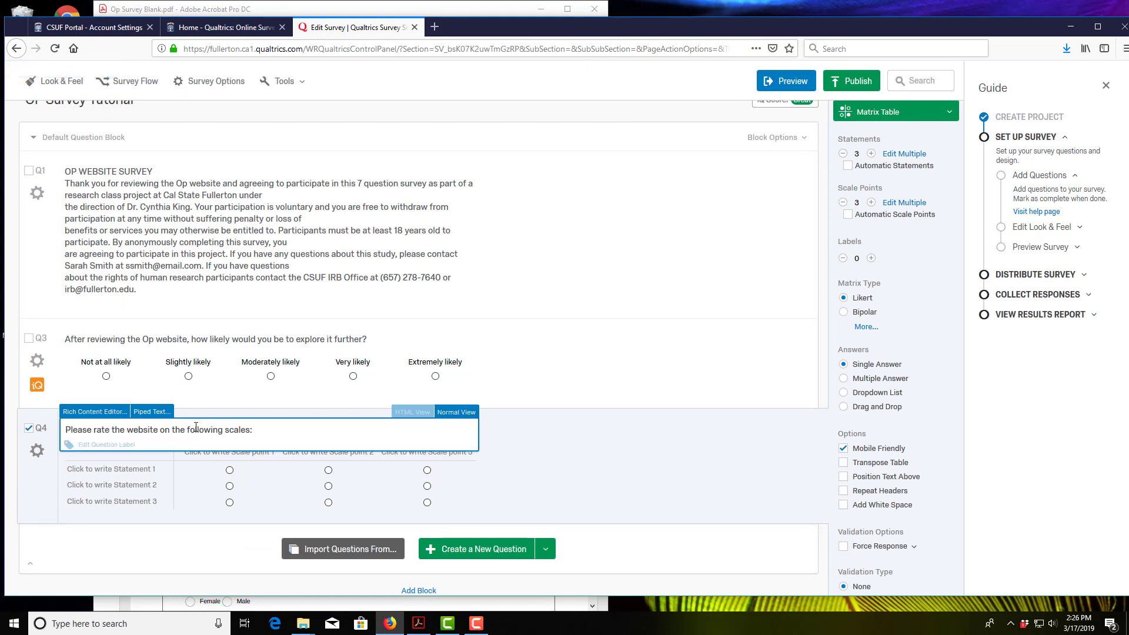
click(237, 402)
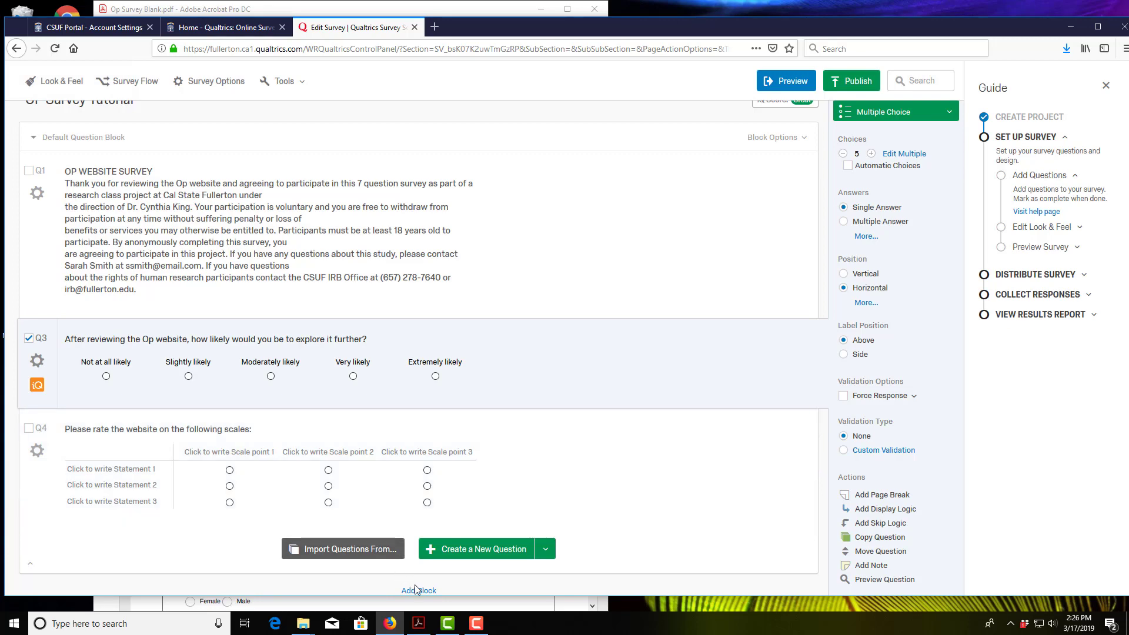
click(418, 623)
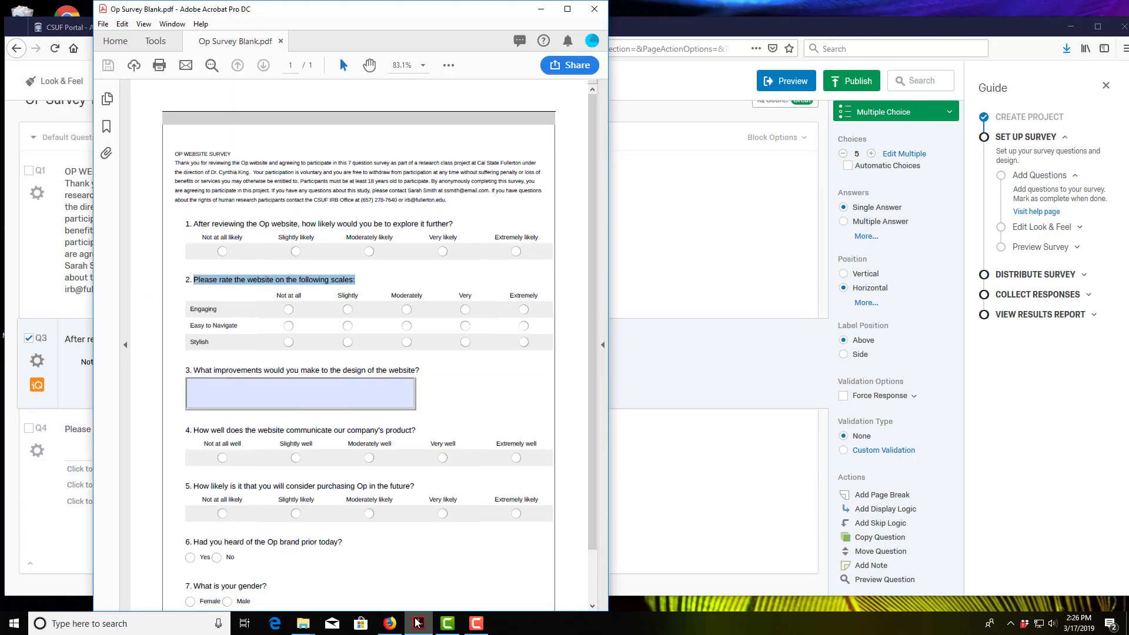
click(418, 623)
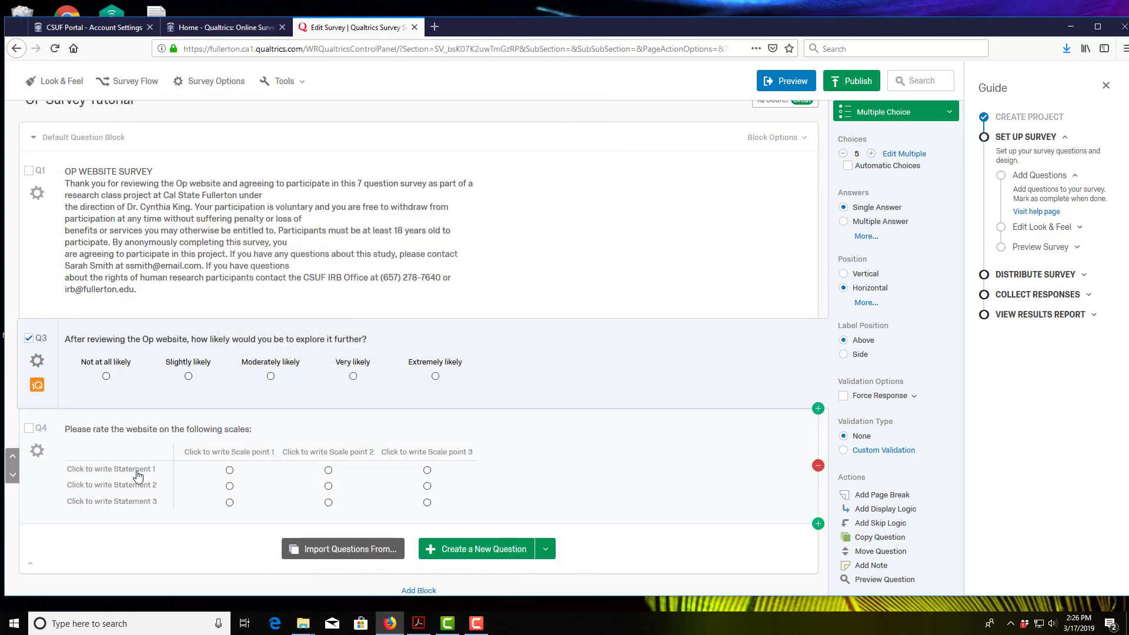
Step: Fill in Q4's three statements as Engaging, Easy to Navigate and Stylish
text(Engaging)
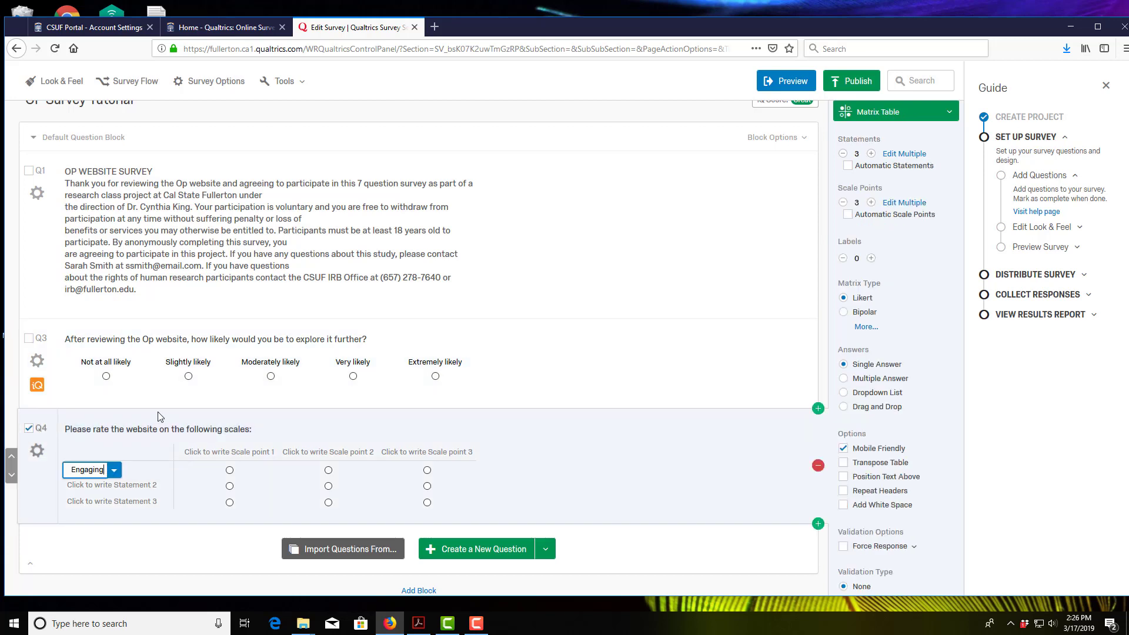
click(154, 483)
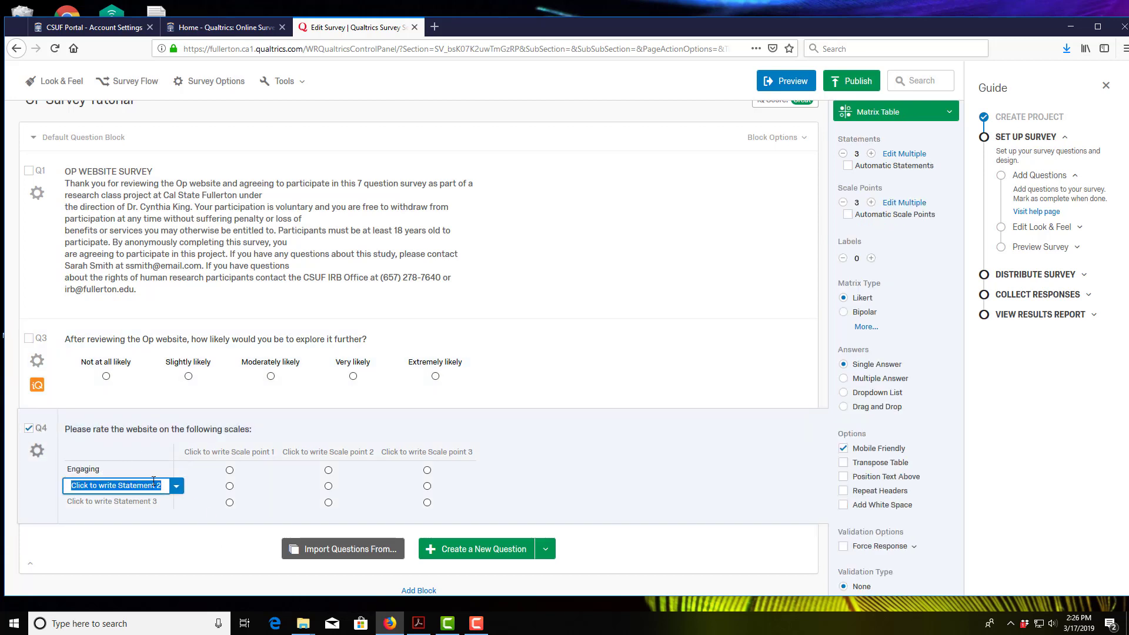
text(Easy to Nav)
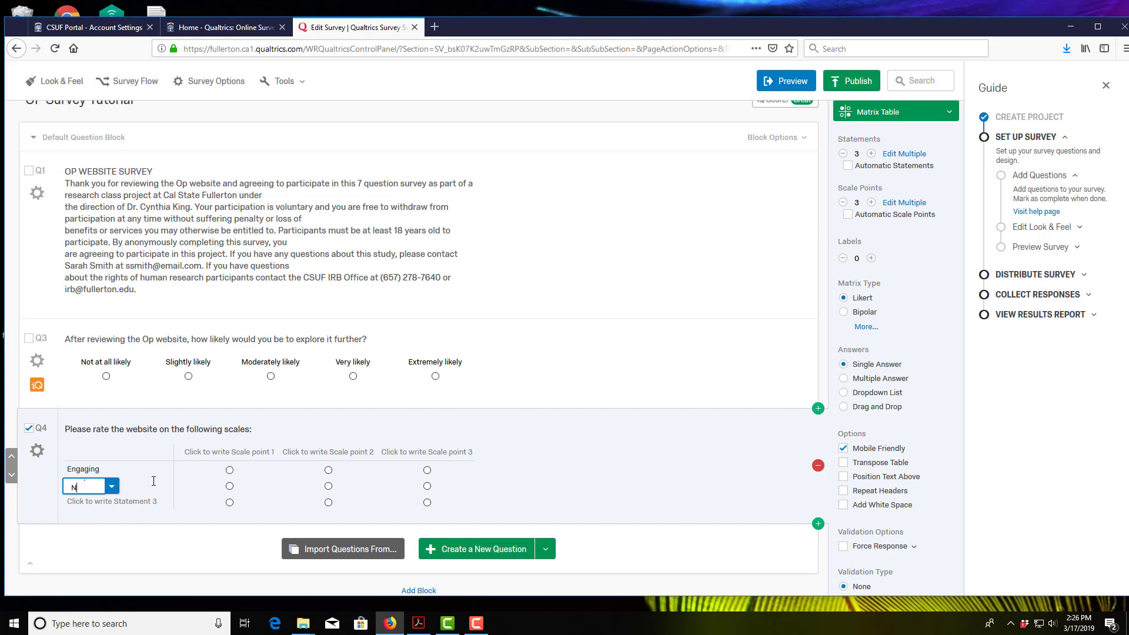
text(igate)
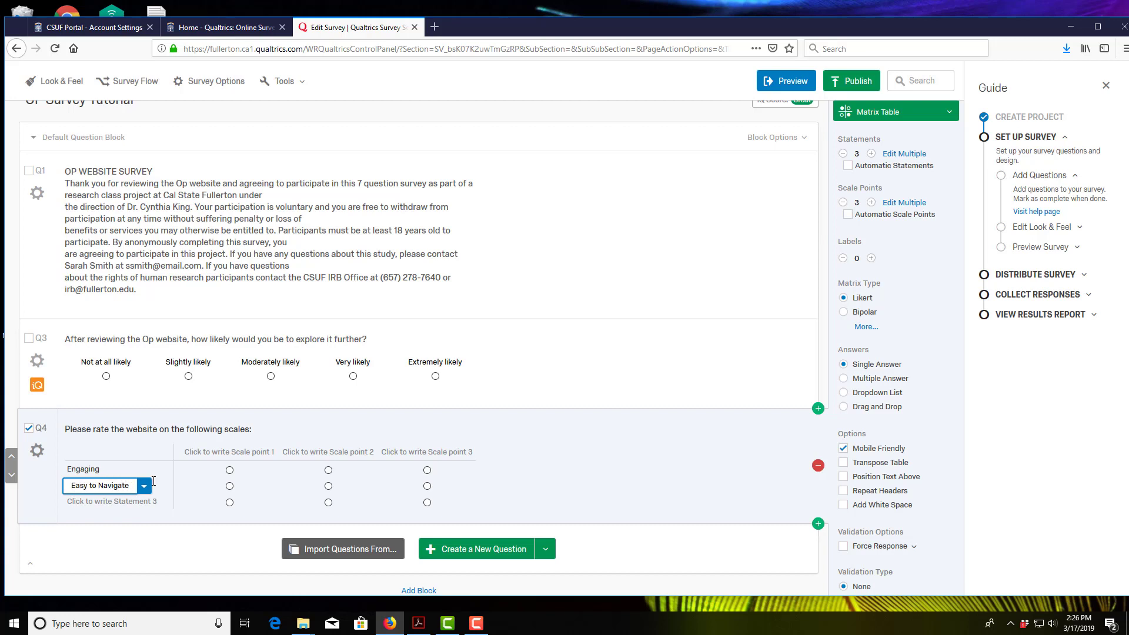
click(152, 496)
text(STyl)
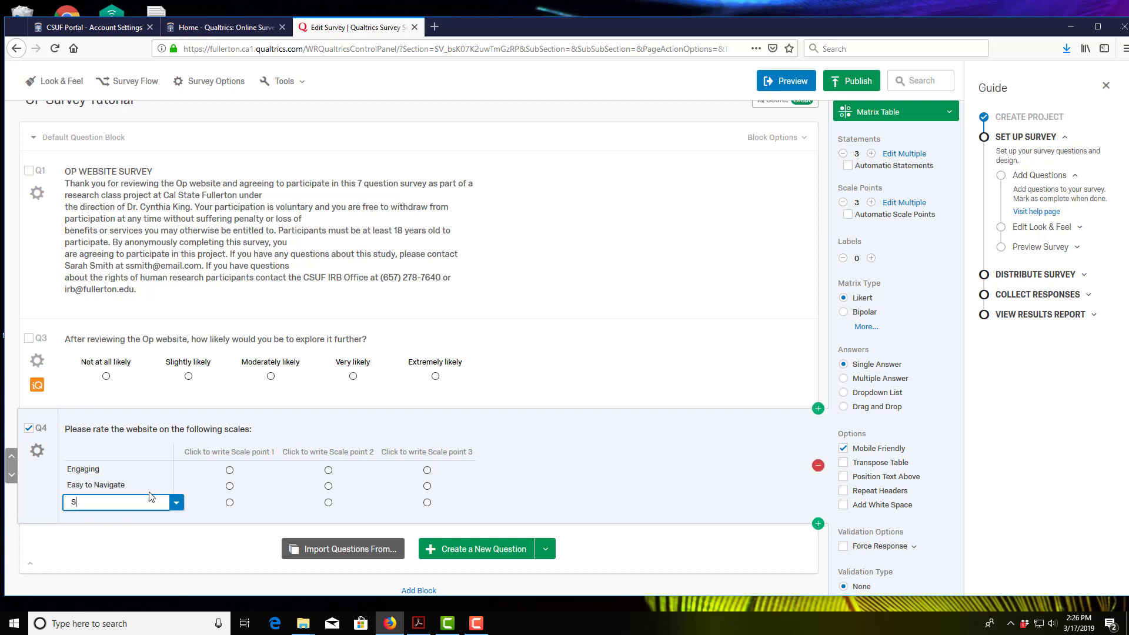
key(BackSpace)
key(BackSpace)
key(BackSpace)
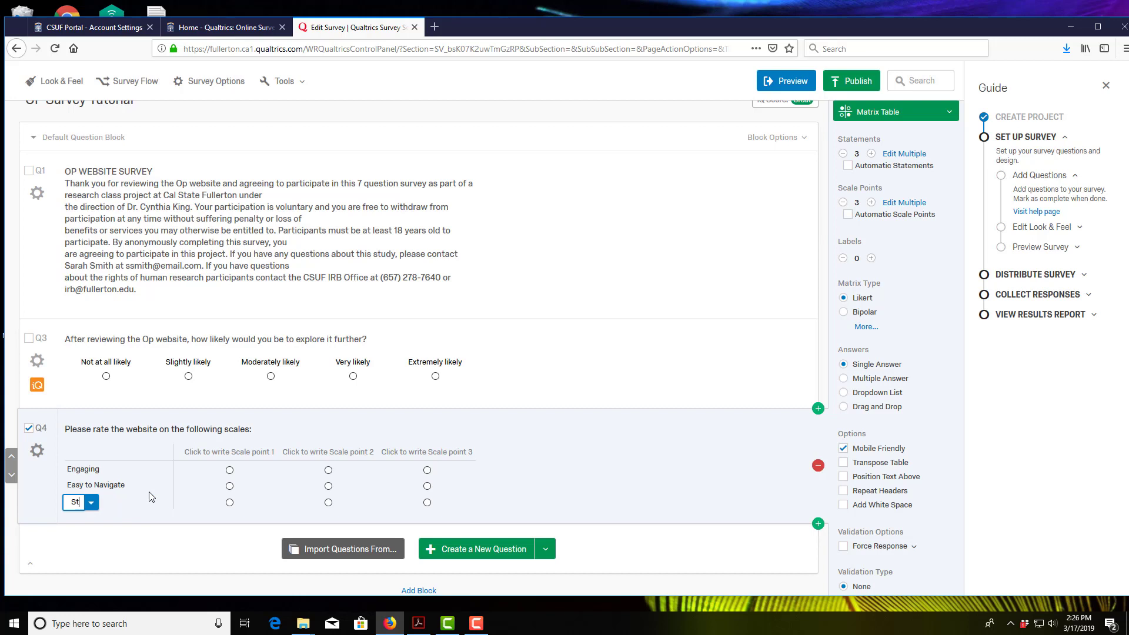
text(tylish)
click(420, 626)
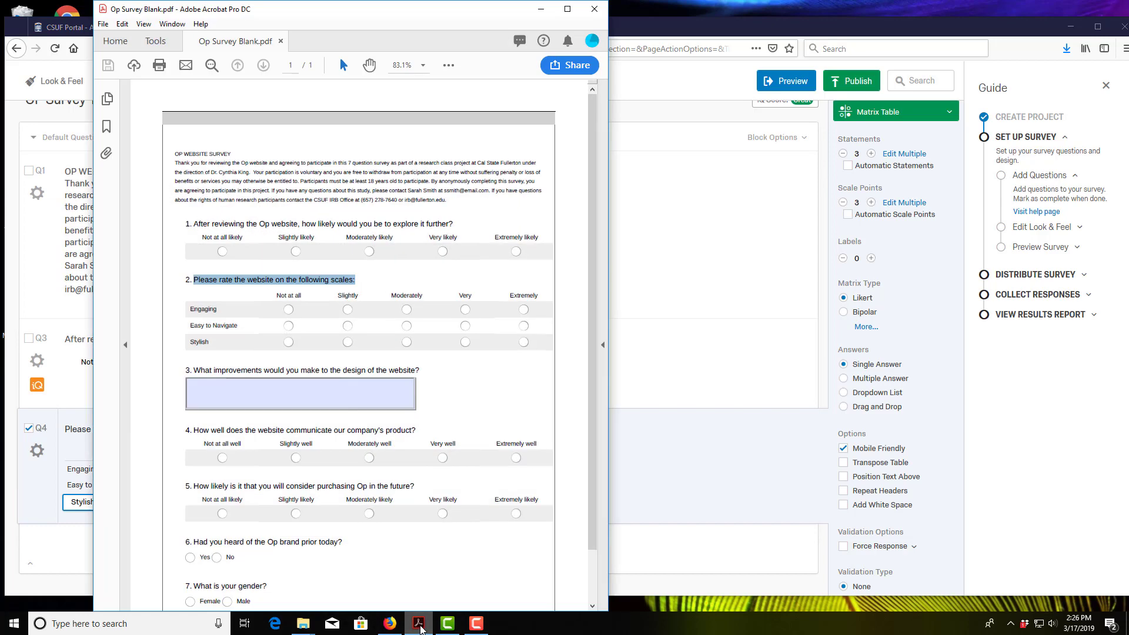
click(419, 625)
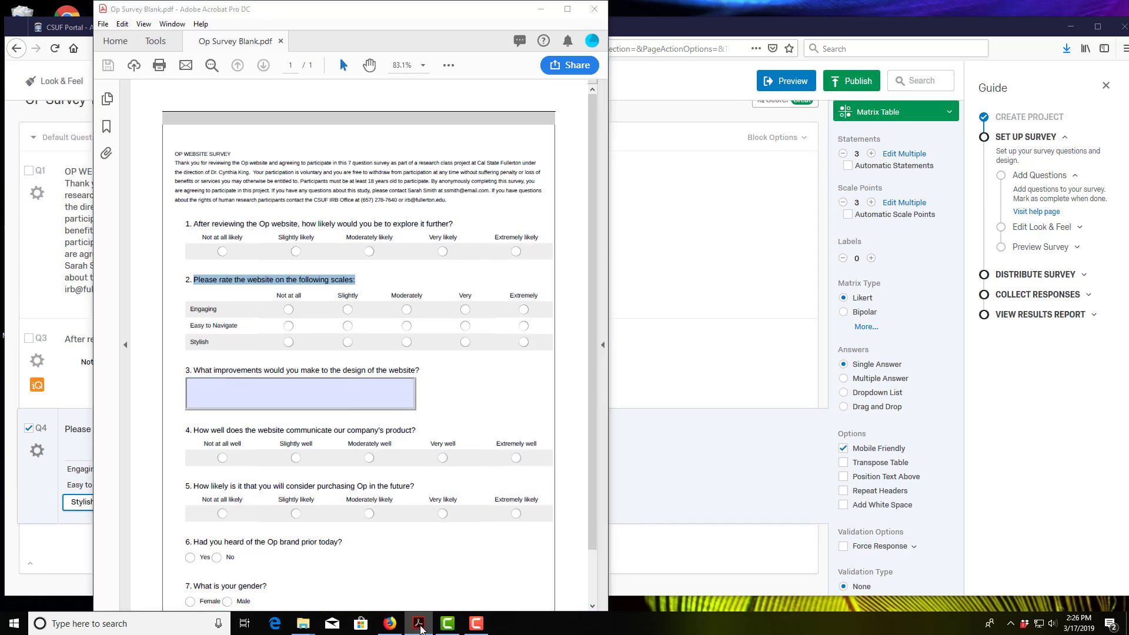
click(230, 456)
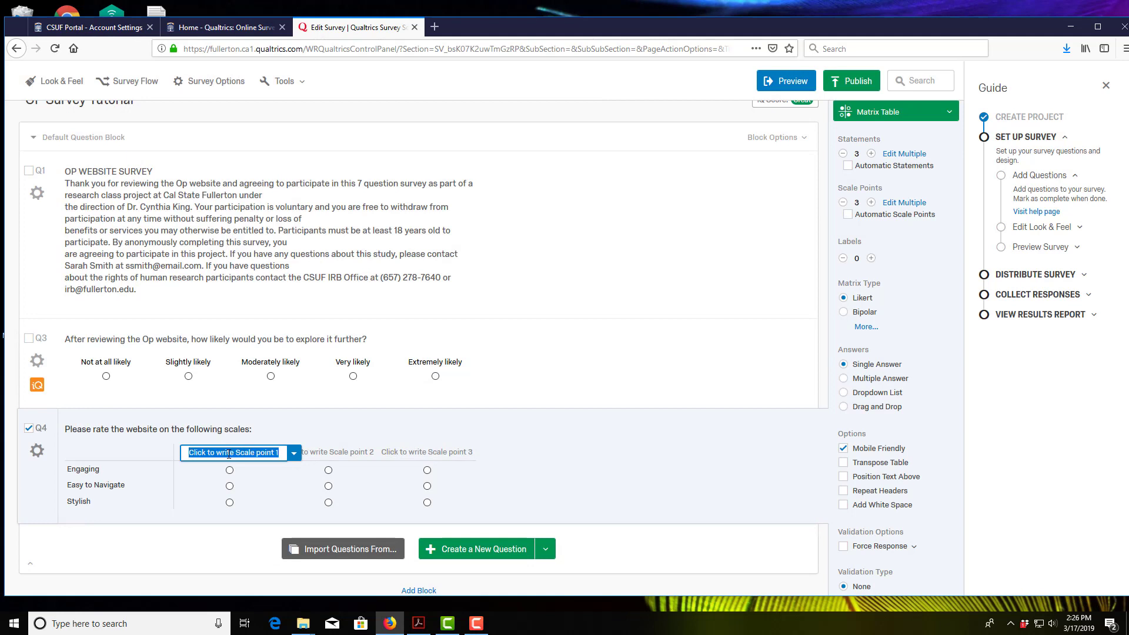
Step: Type Not at all, Slightly and Moderately into Q4's three scale point headers
text(Not at all)
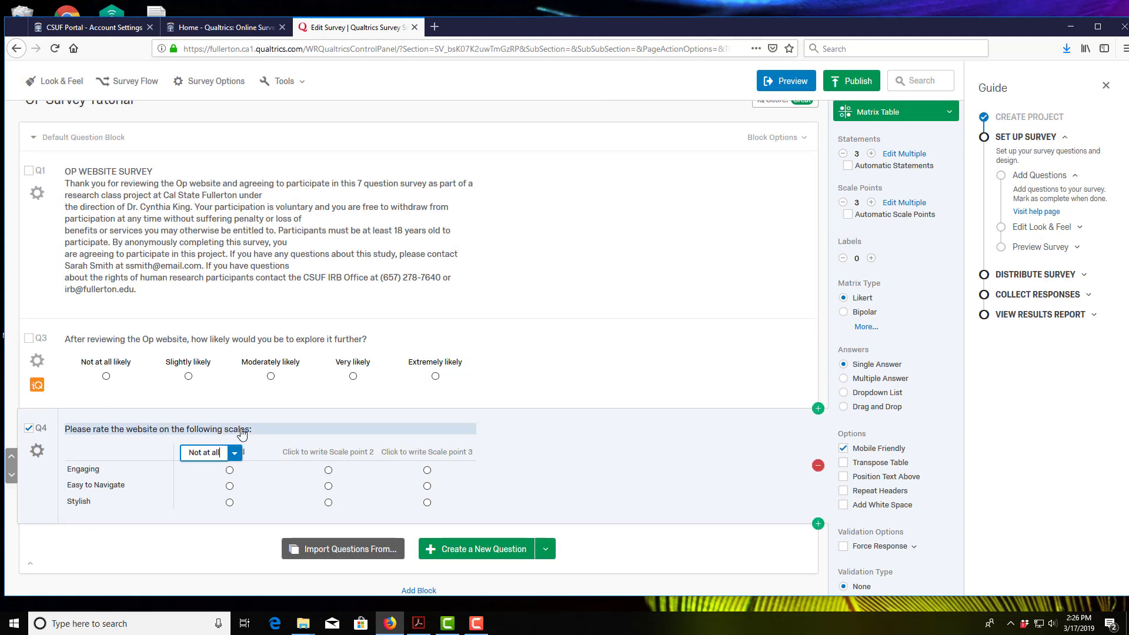
click(371, 451)
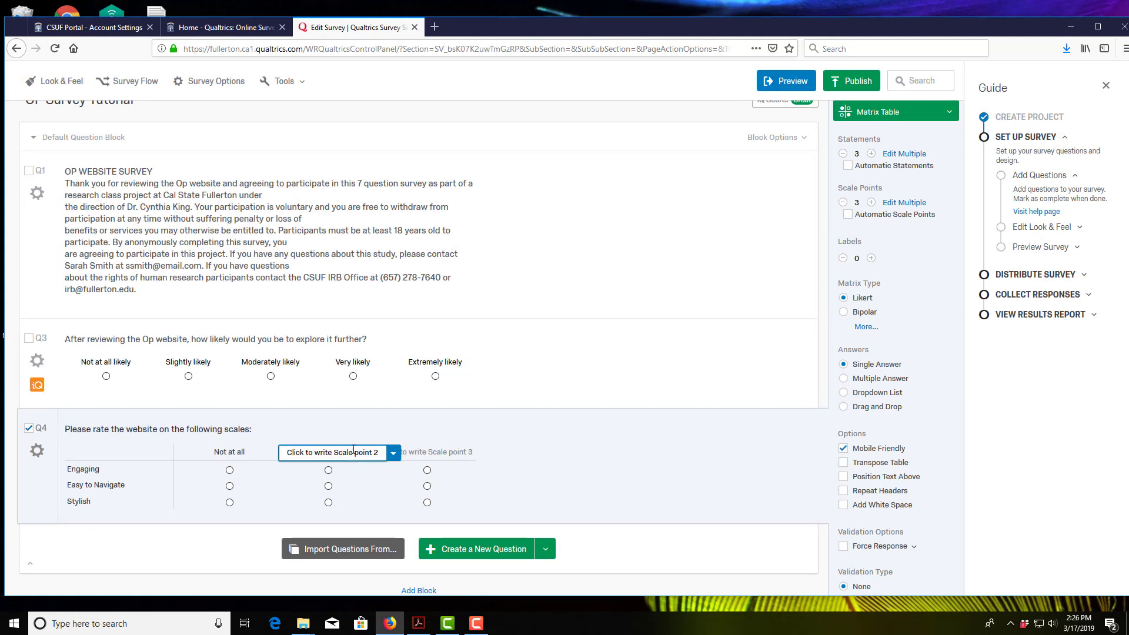
text(Slightly)
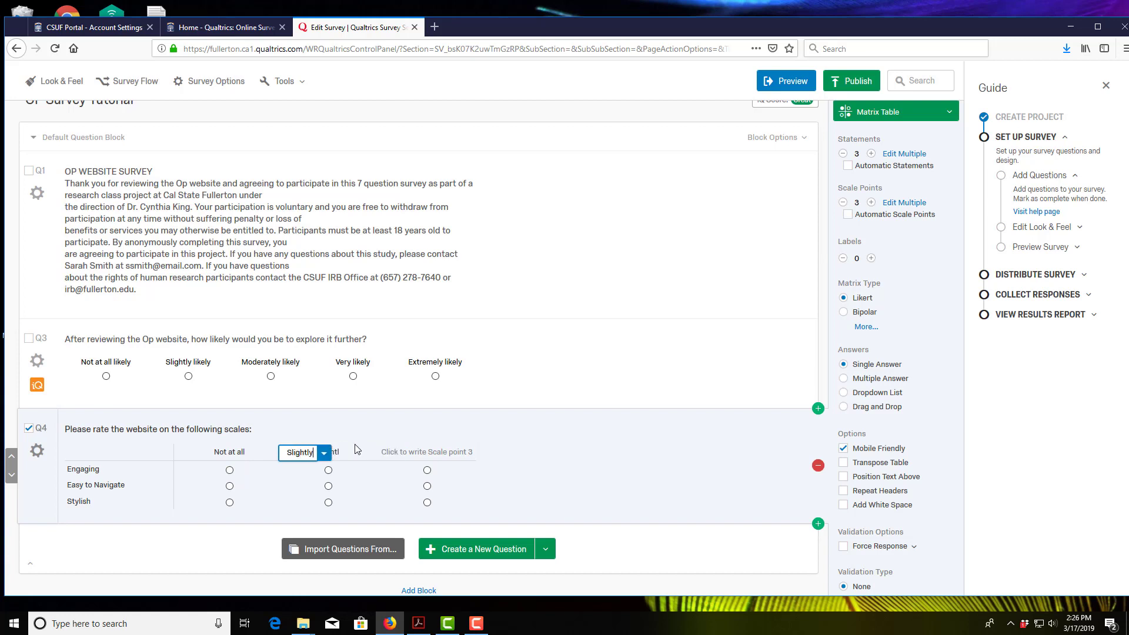
click(436, 459)
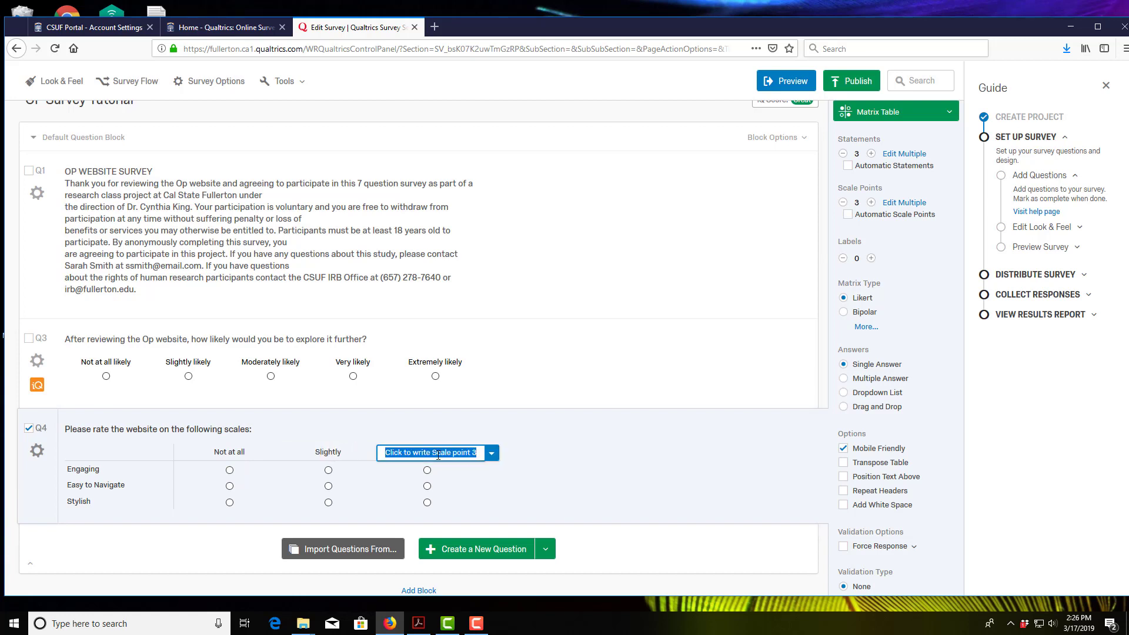
text(Moderately)
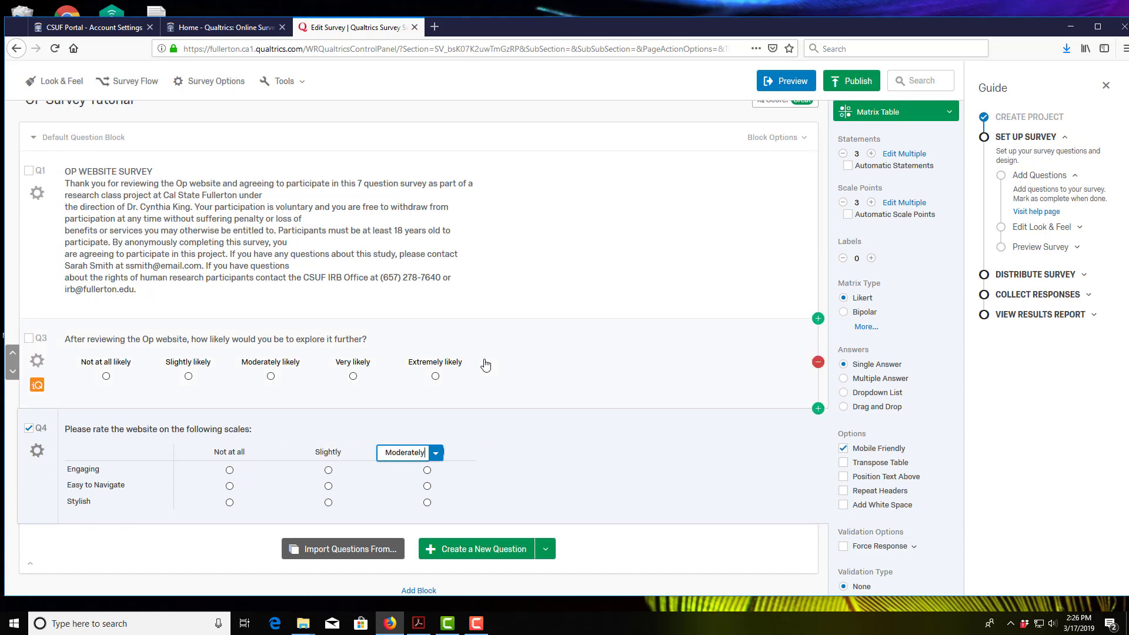
click(519, 466)
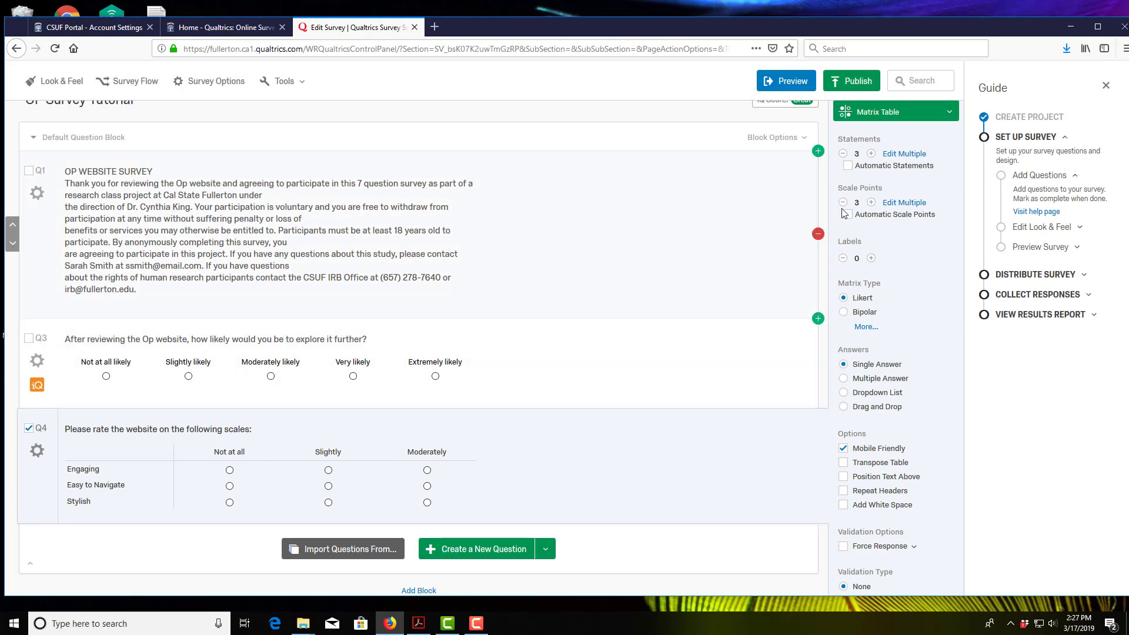
Step: Add two more scale points to Q4 and label them Very and Extremely
click(872, 203)
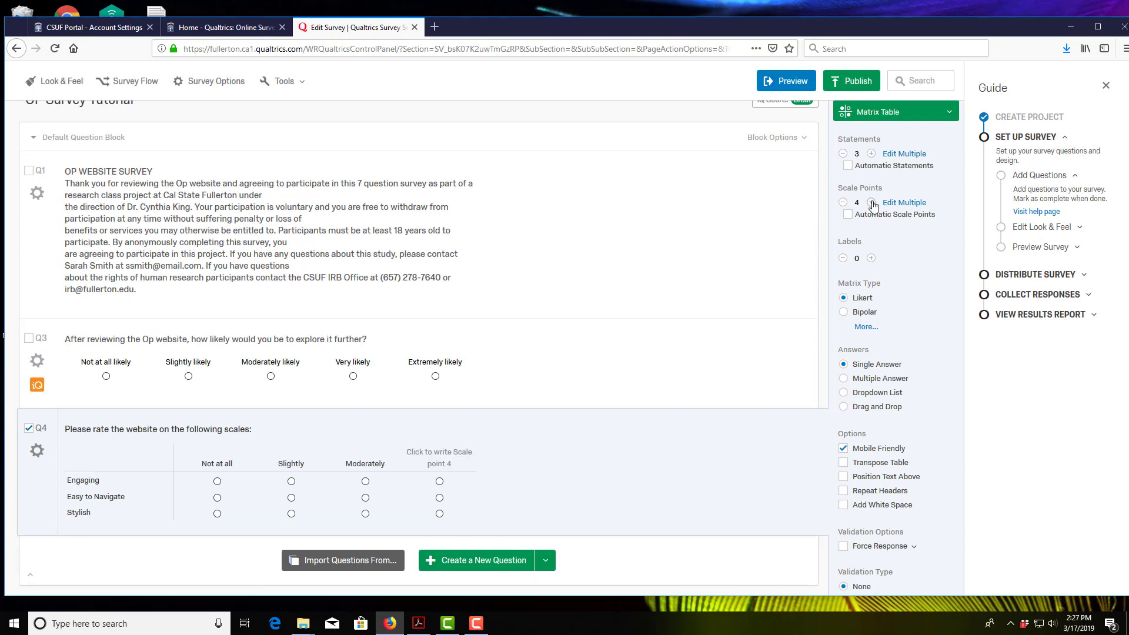
click(871, 203)
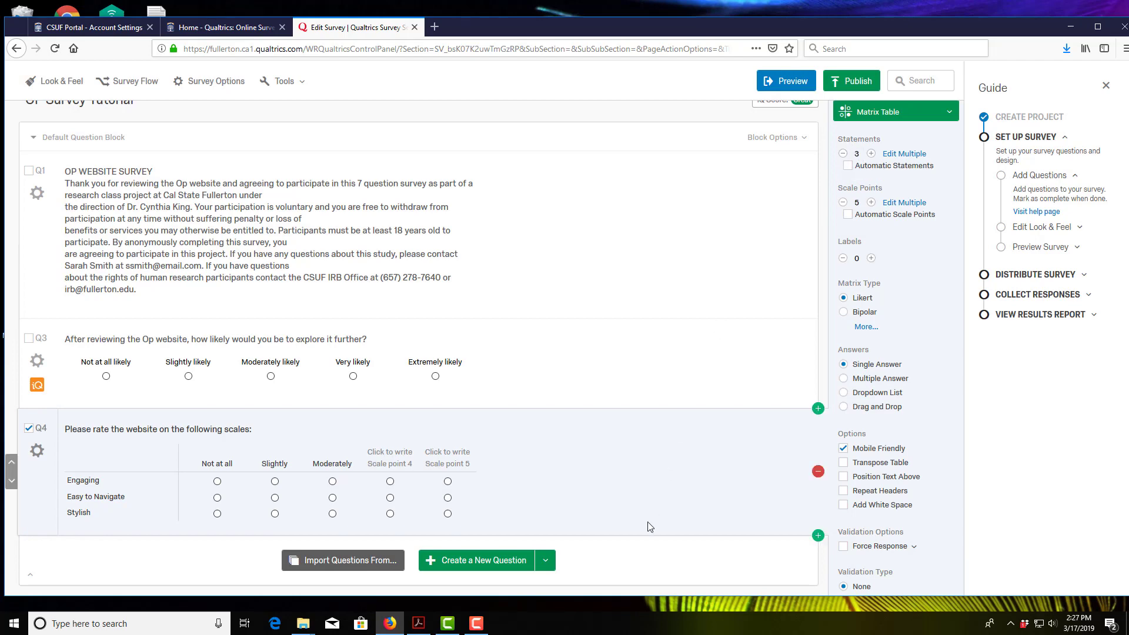
click(418, 623)
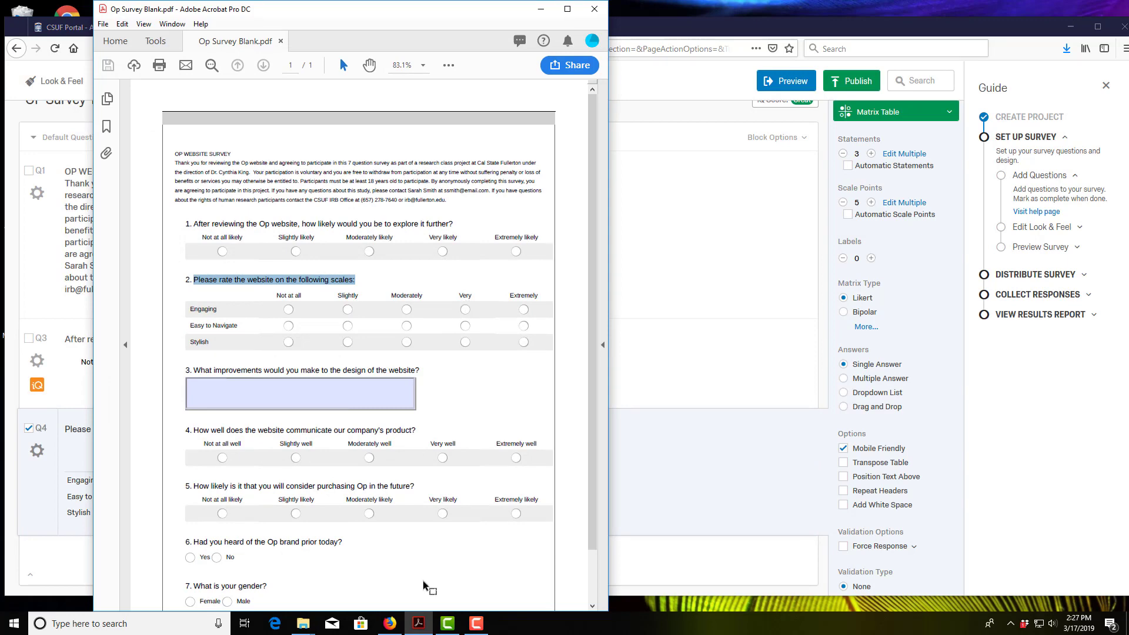
click(418, 623)
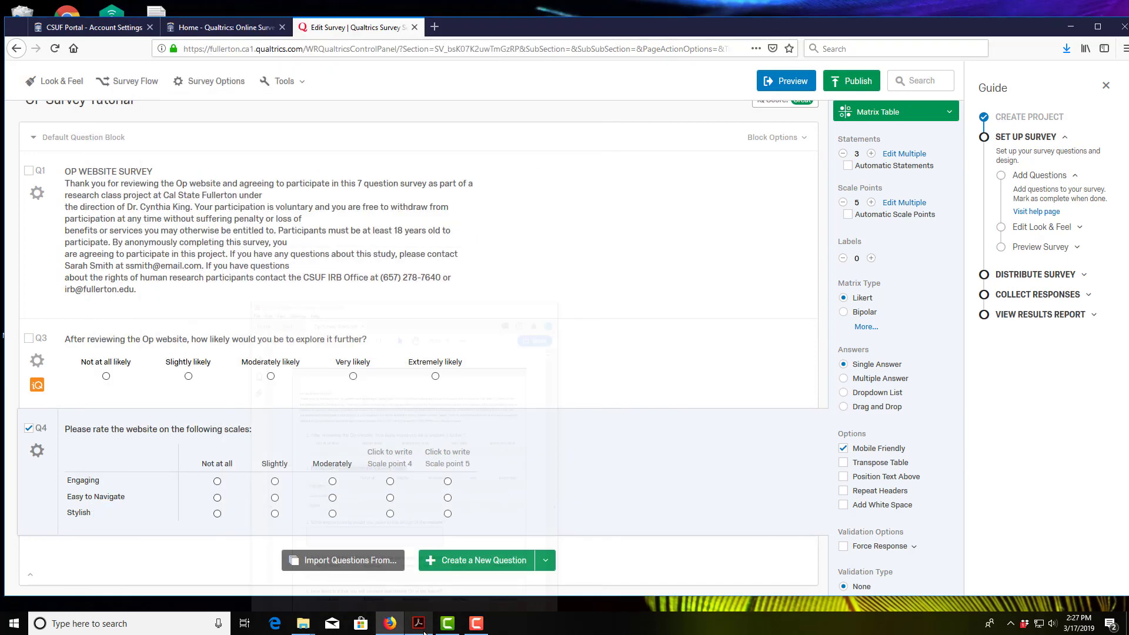
click(390, 464)
text(Very)
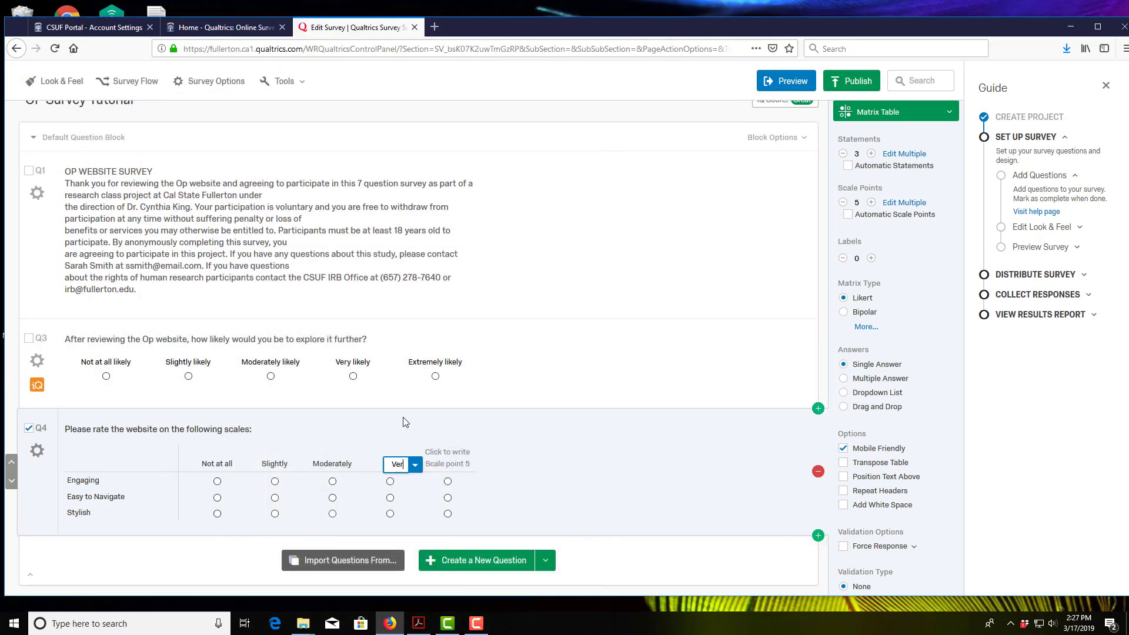
click(462, 466)
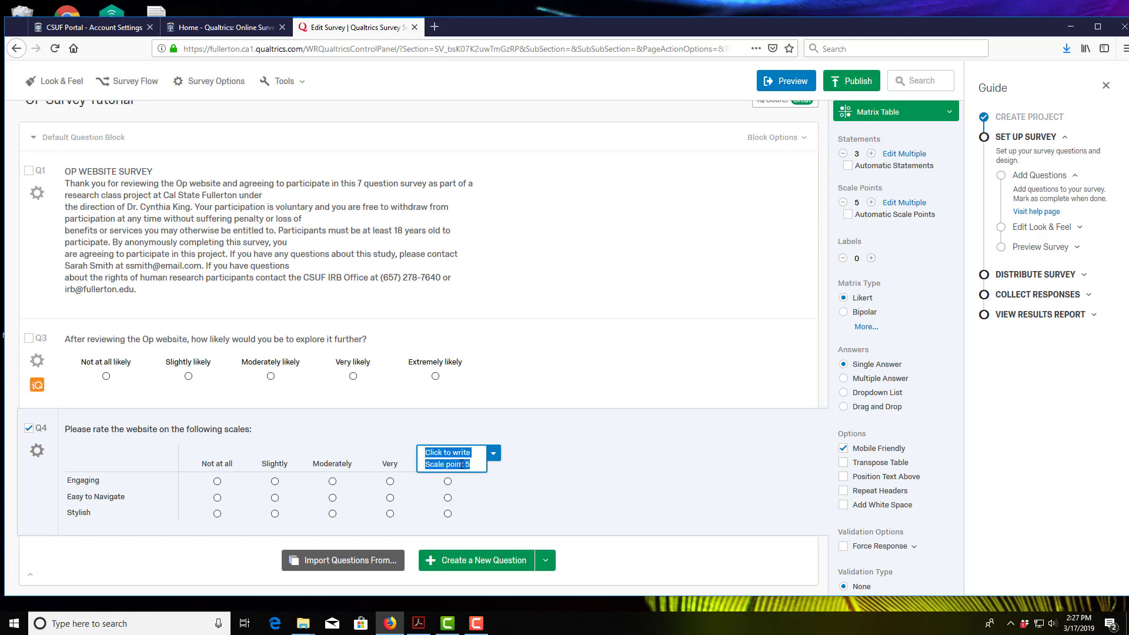
text(Extr)
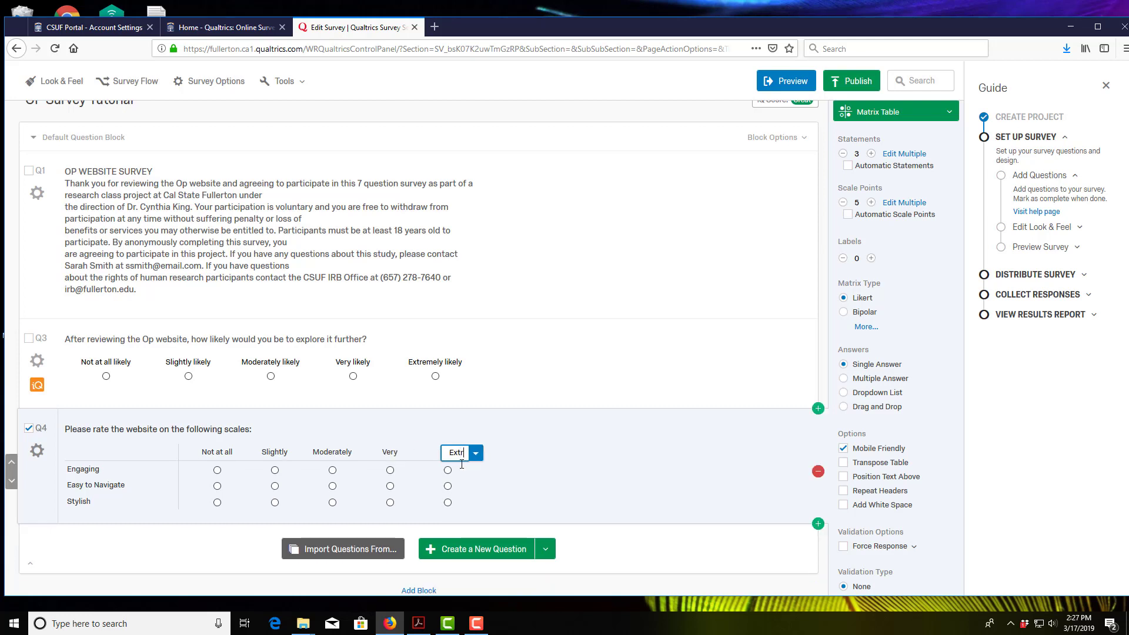
text(emely)
click(491, 527)
scroll(158, 523, down, 2)
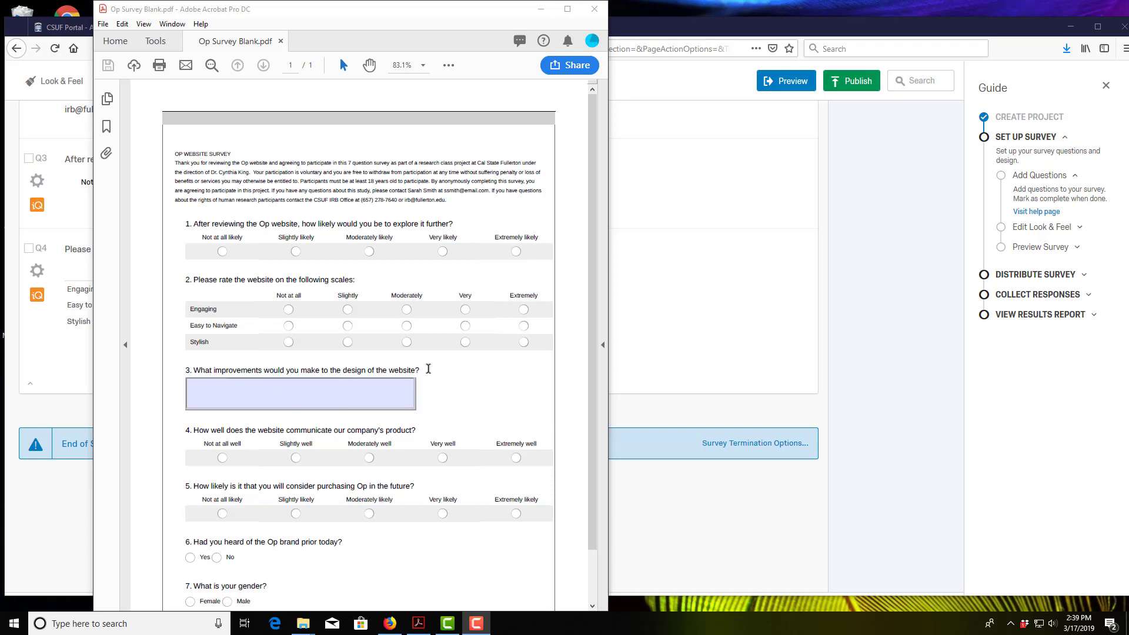
Step: Add a Text Entry question reading 'What improvements would you make to the design of the website?'
drag(419, 371, 193, 370)
key(ctrl+c)
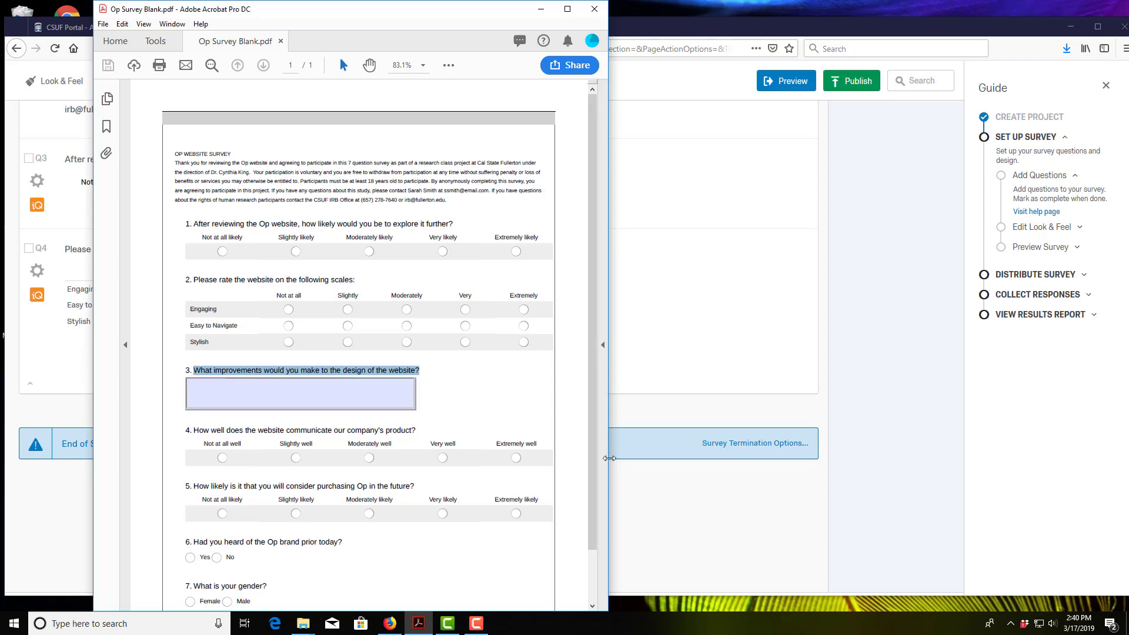
click(654, 501)
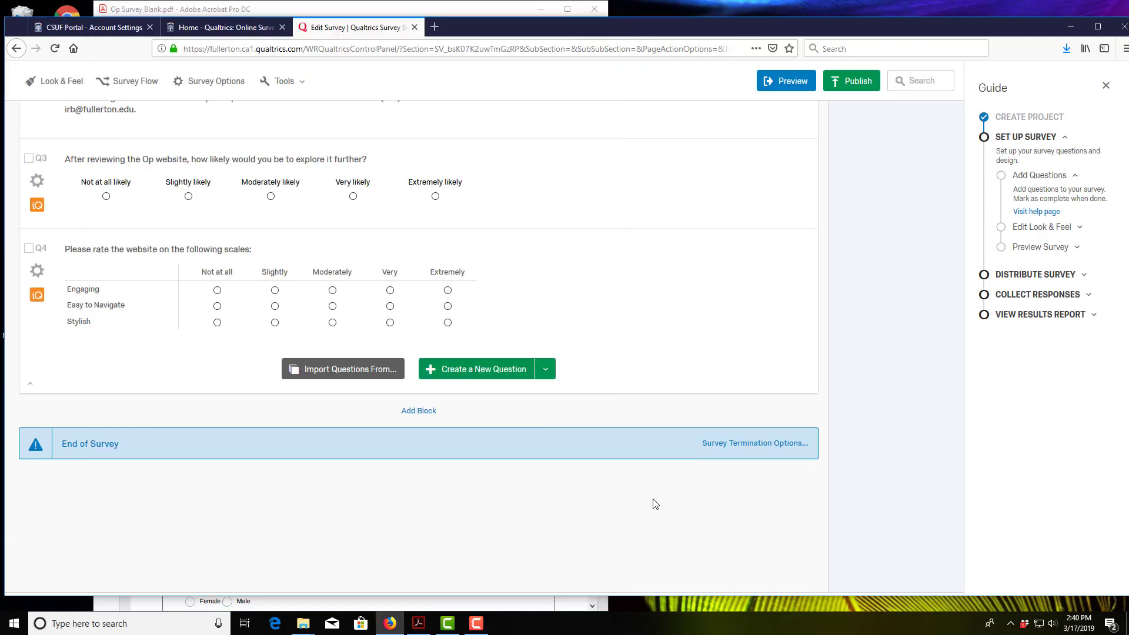
click(546, 369)
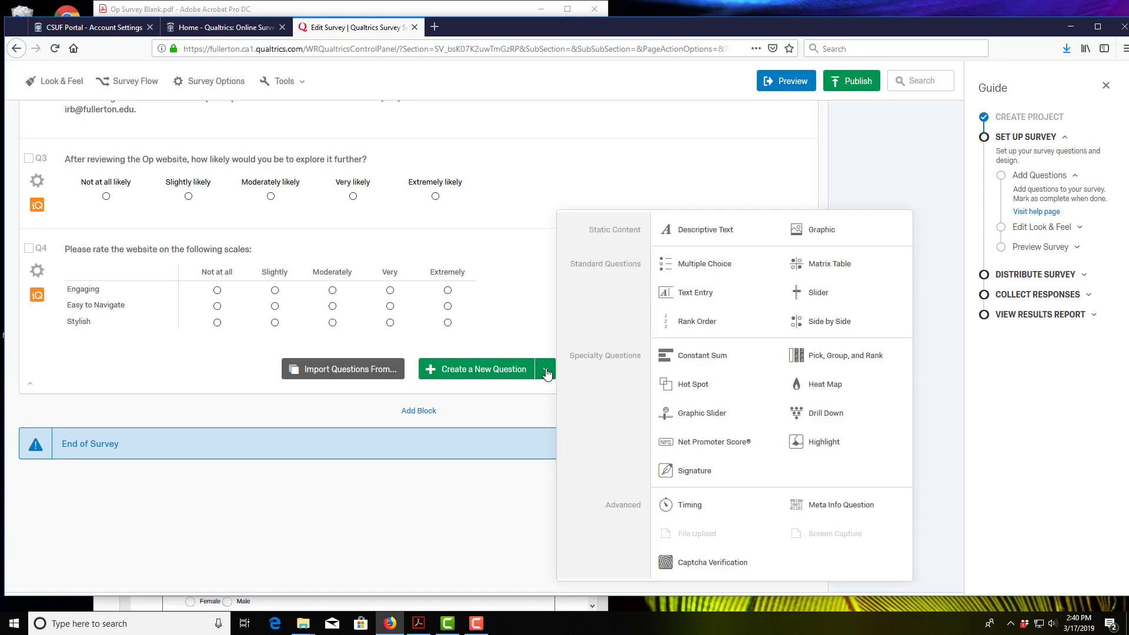
click(768, 263)
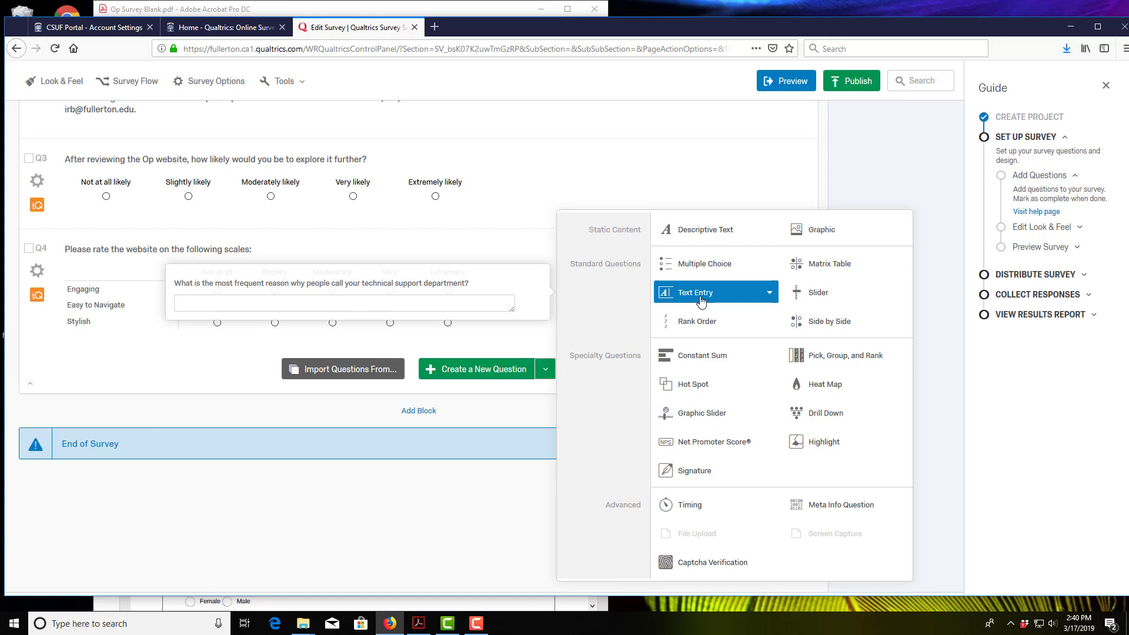
click(695, 292)
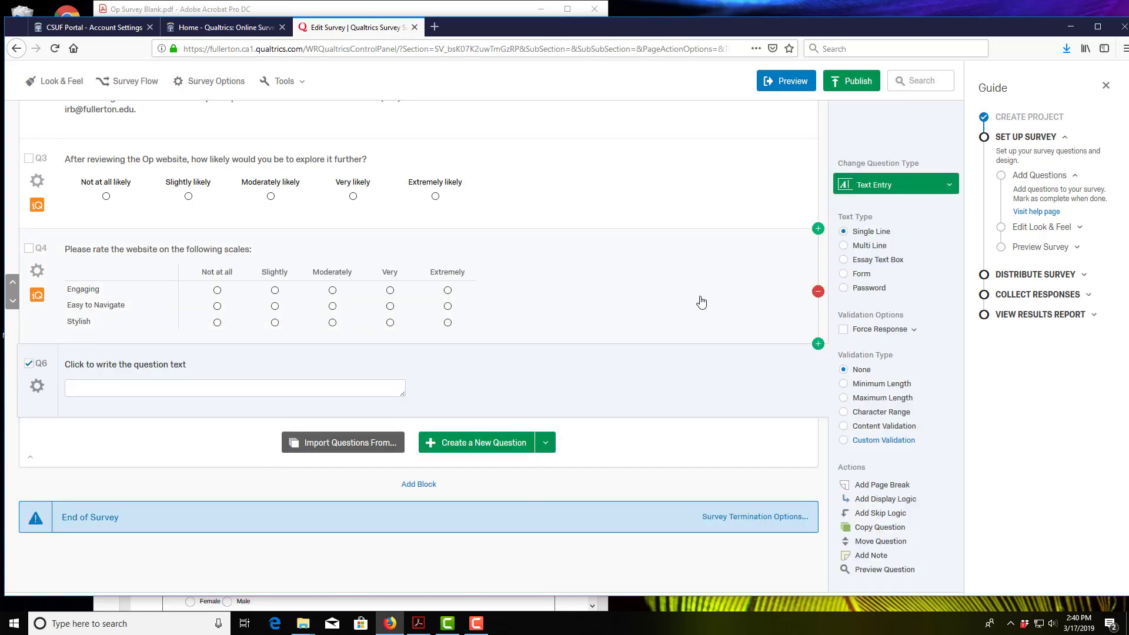
click(213, 370)
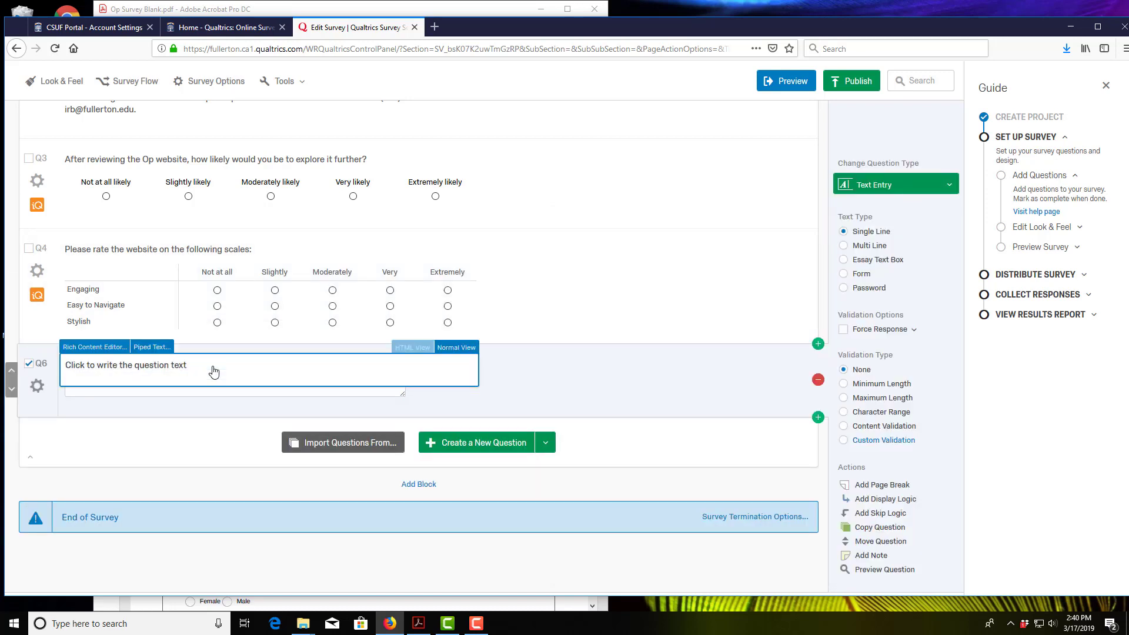
key(ctrl+v)
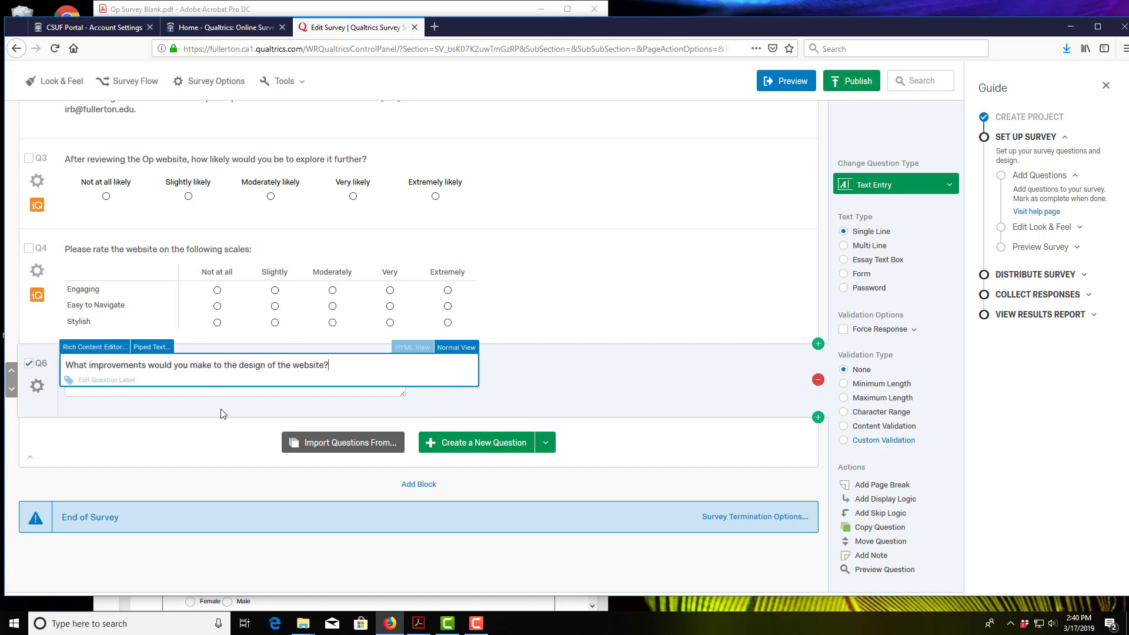
click(222, 415)
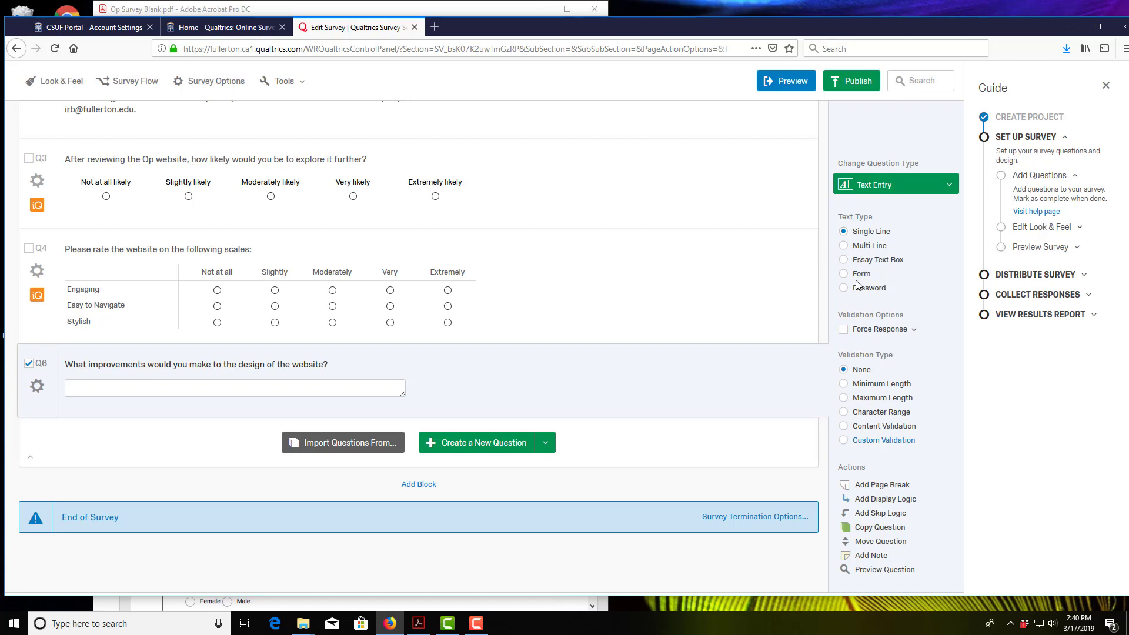
Step: Switch Q6 to an Essay Text Box and resize its answer box to about 39 px tall
click(843, 260)
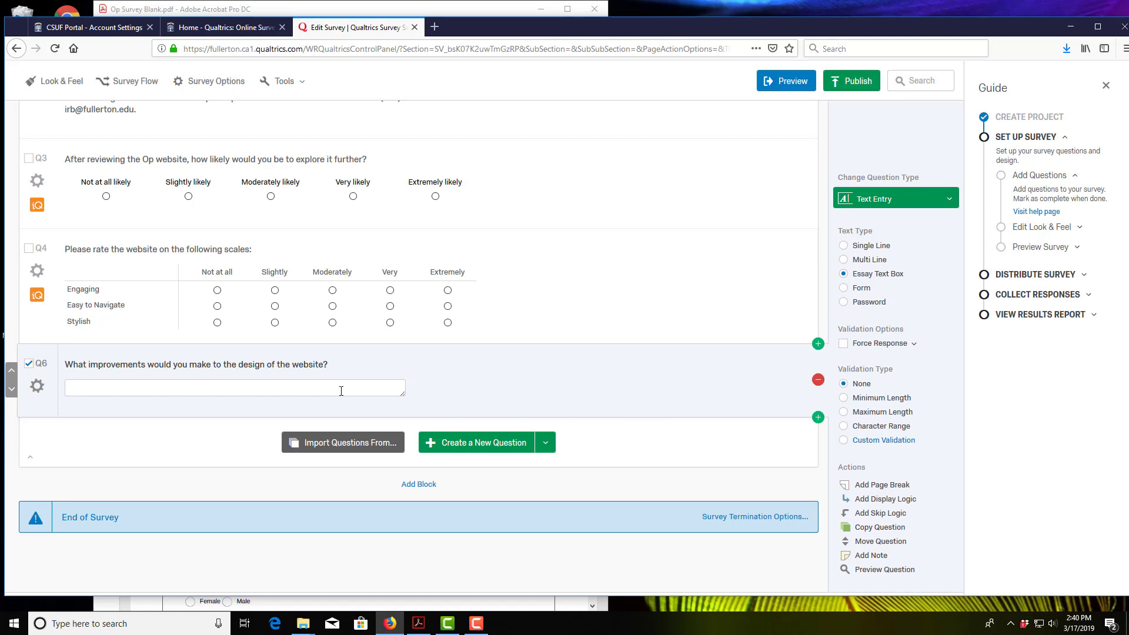
drag(402, 392, 411, 430)
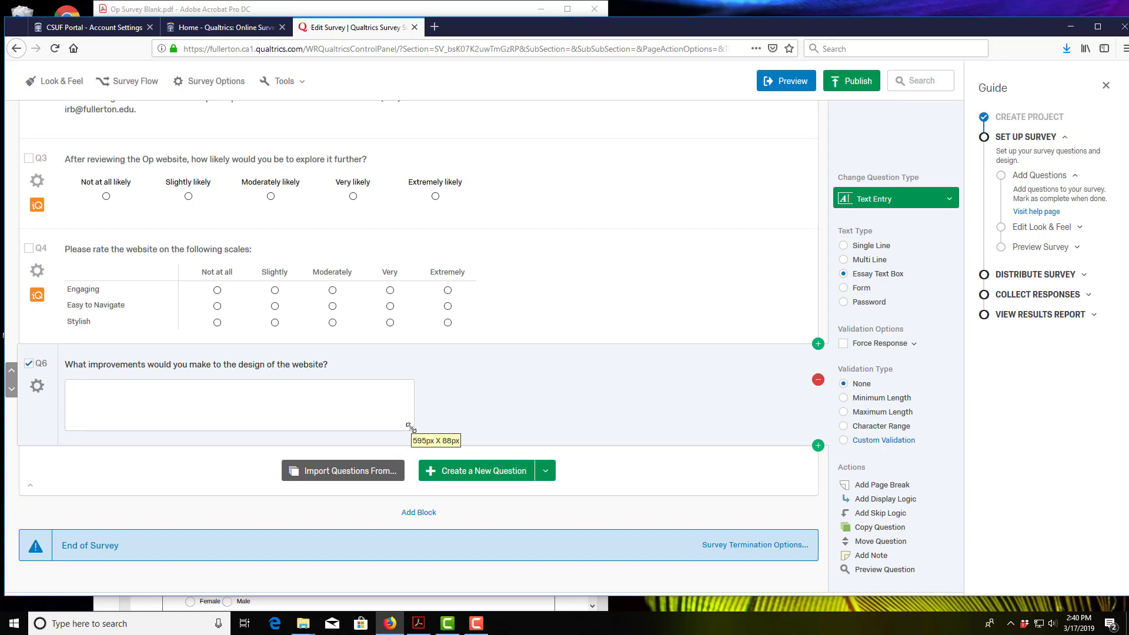
click(286, 417)
mouse_move(413, 430)
mouse_down()
mouse_move(409, 414)
mouse_move(415, 427)
mouse_up()
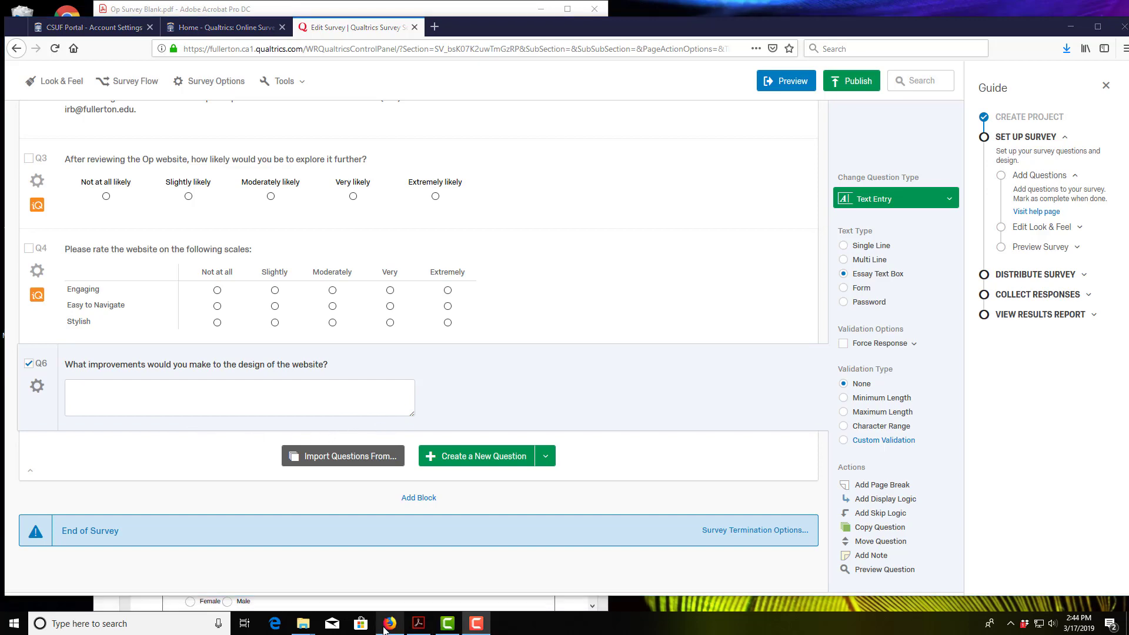
Step: Add Q7 with the PDF's question 4 wording and five How Well choices laid out horizontally
click(421, 624)
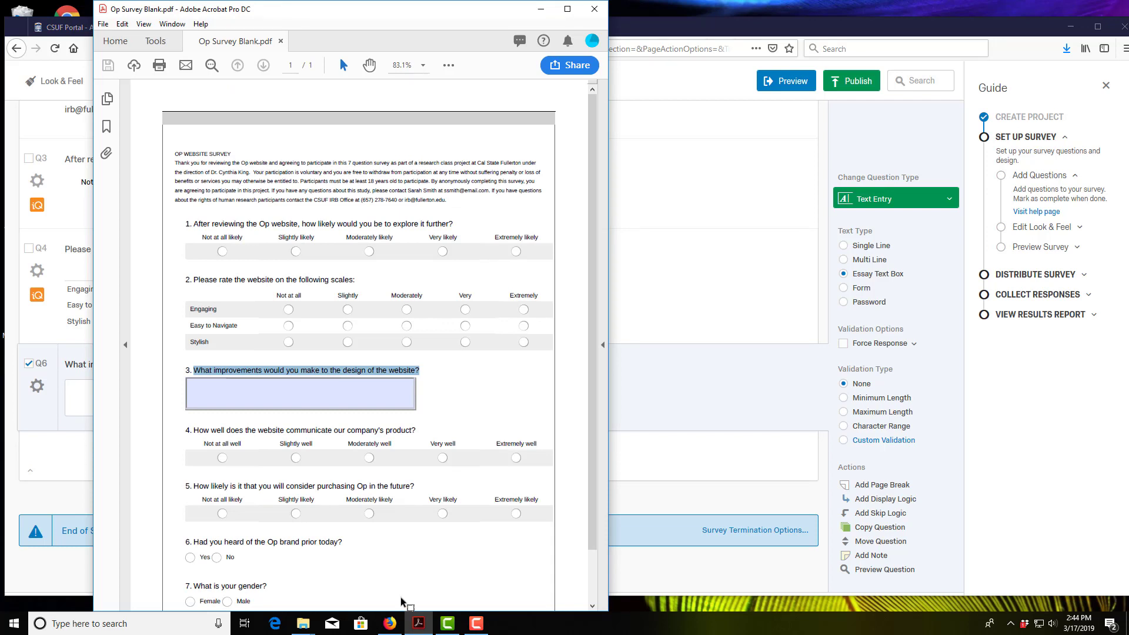
drag(427, 432, 288, 433)
click(397, 435)
drag(427, 433, 207, 430)
key(ctrl+c)
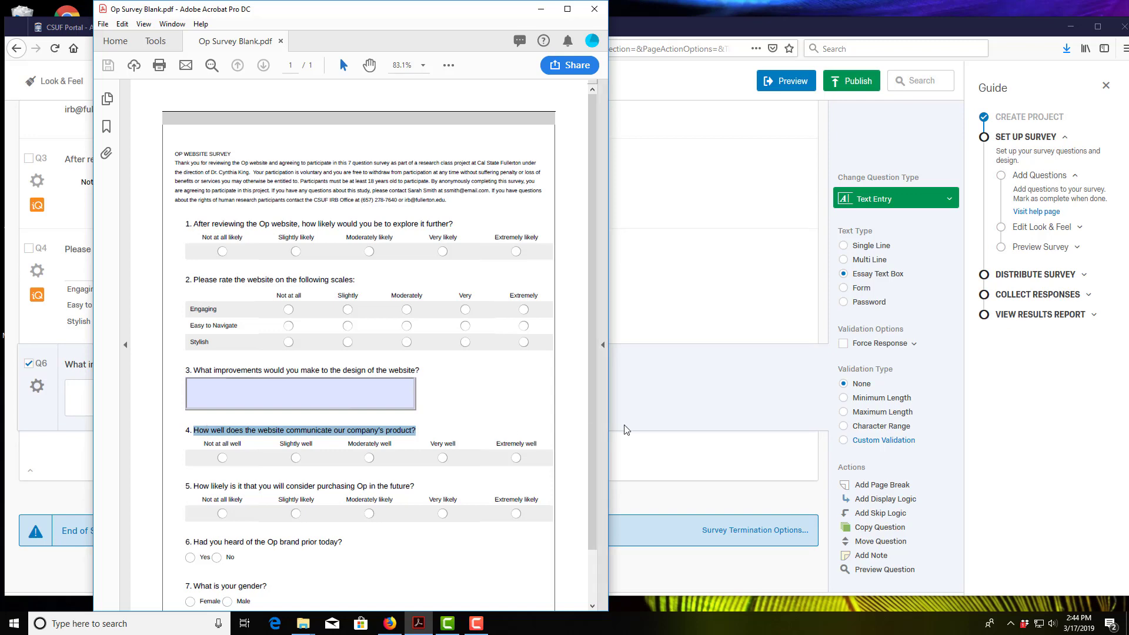
click(678, 419)
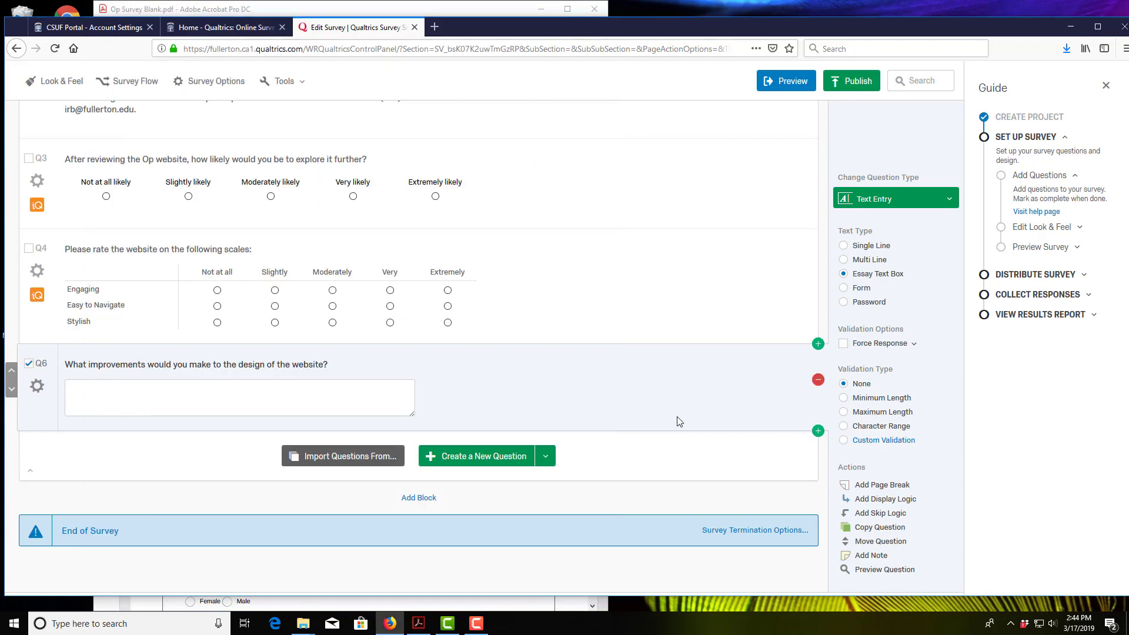
click(481, 458)
click(193, 452)
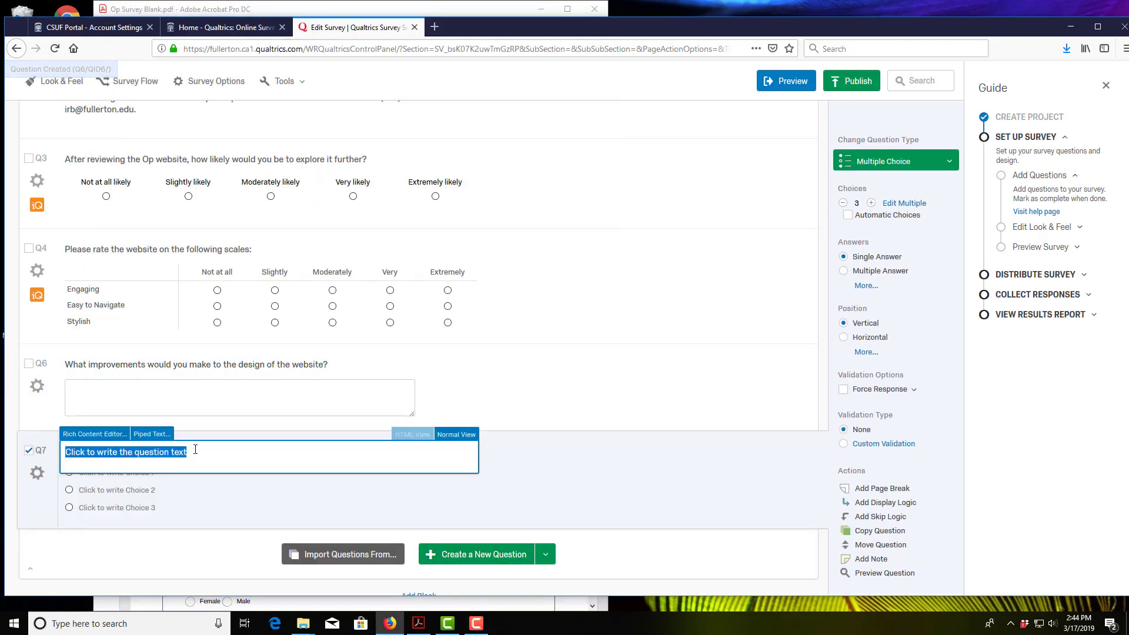
key(ctrl+v)
click(229, 498)
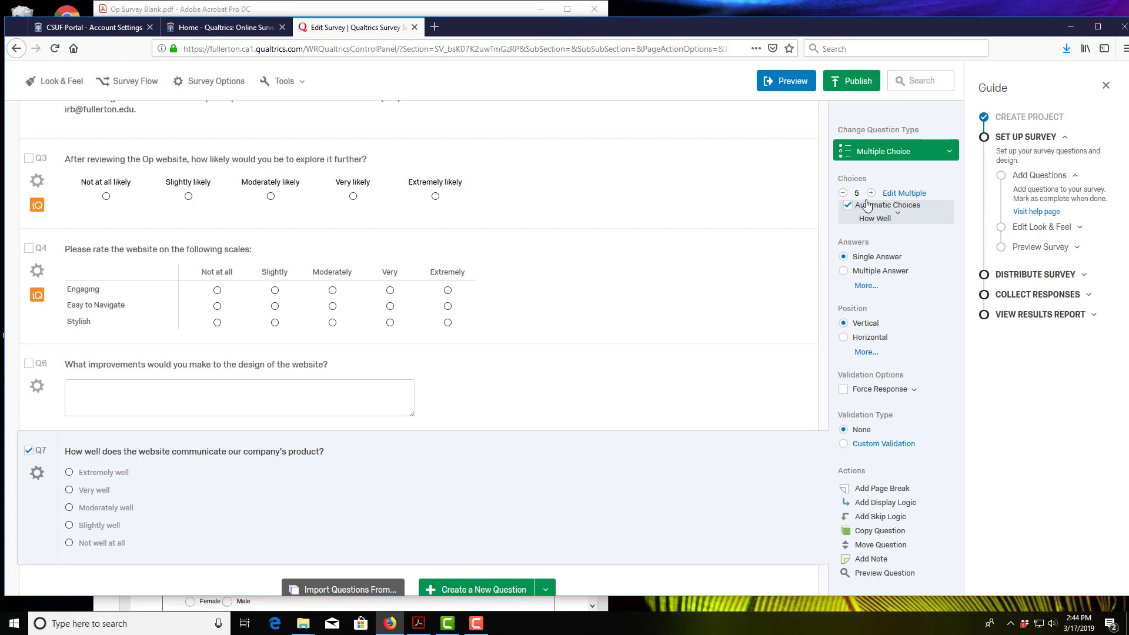
click(843, 337)
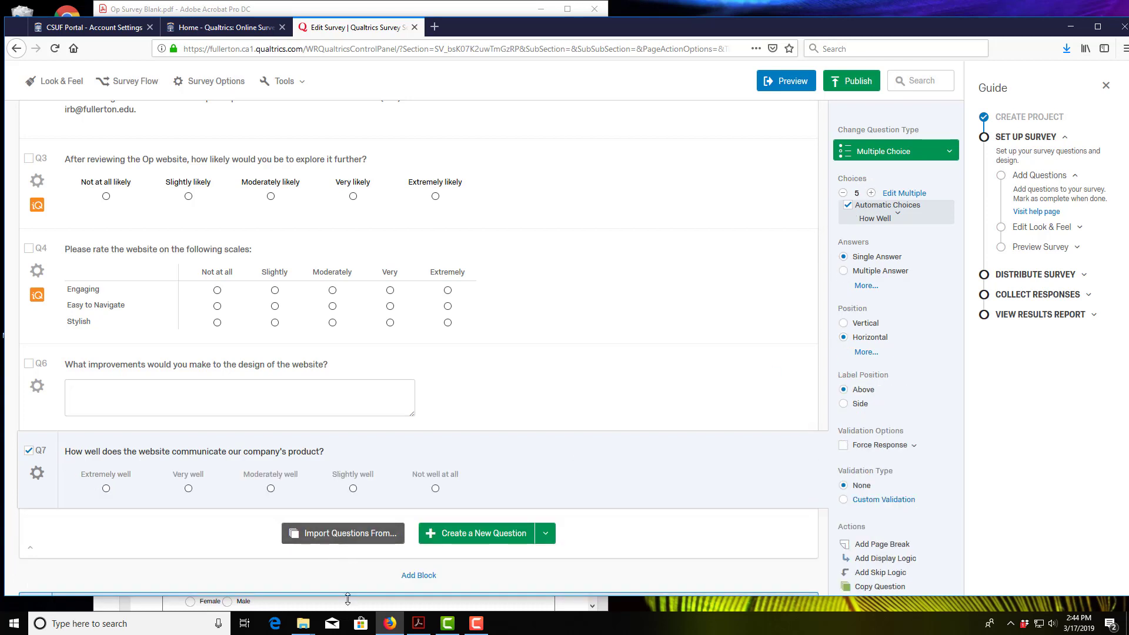
click(418, 623)
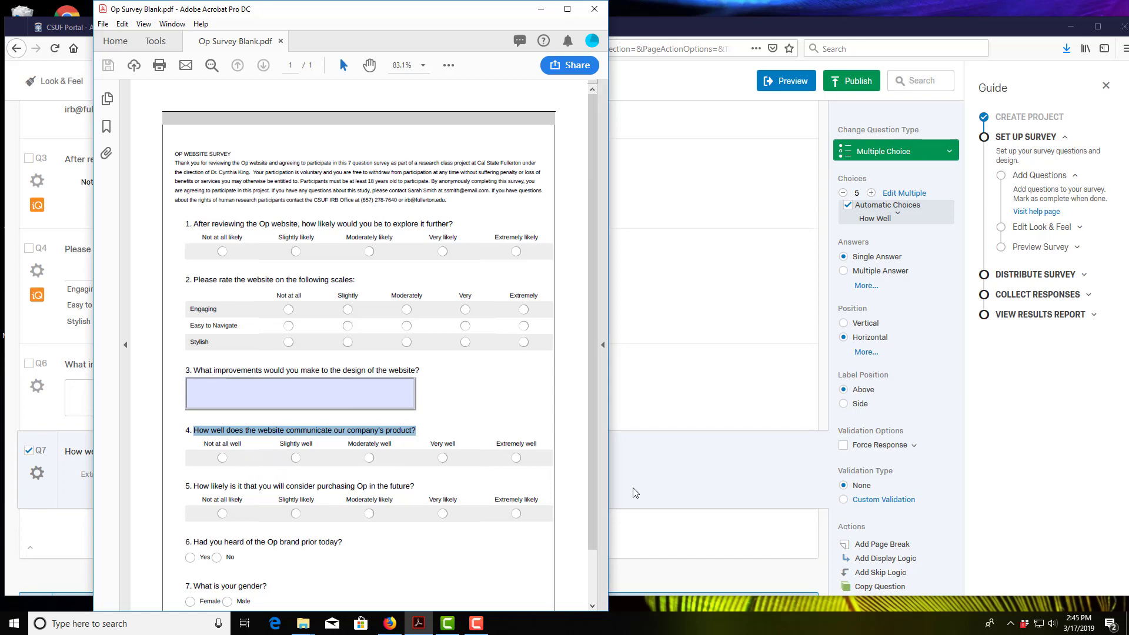
Step: Reverse Q7's scale to run from Not well at all to Extremely well, checking it against the PDF
click(76, 477)
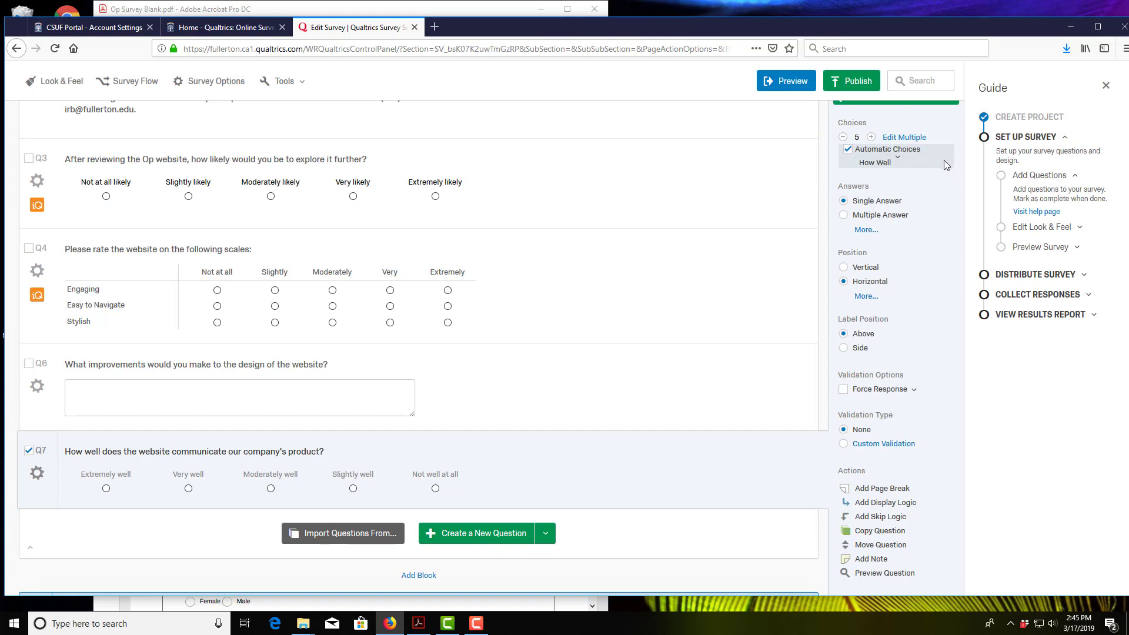
click(880, 163)
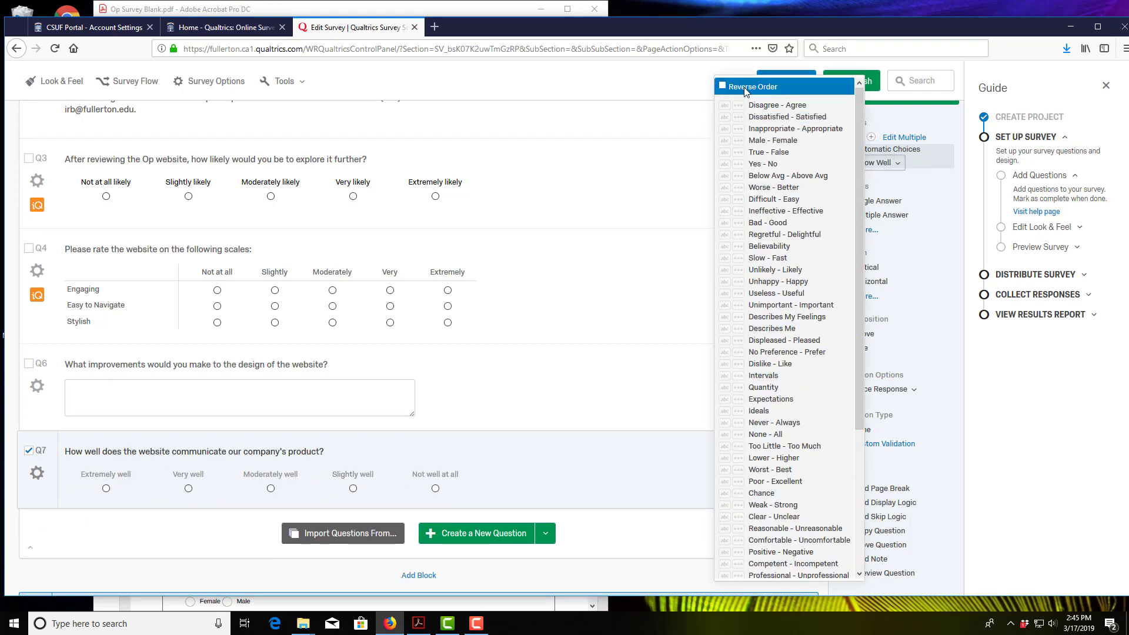
click(723, 87)
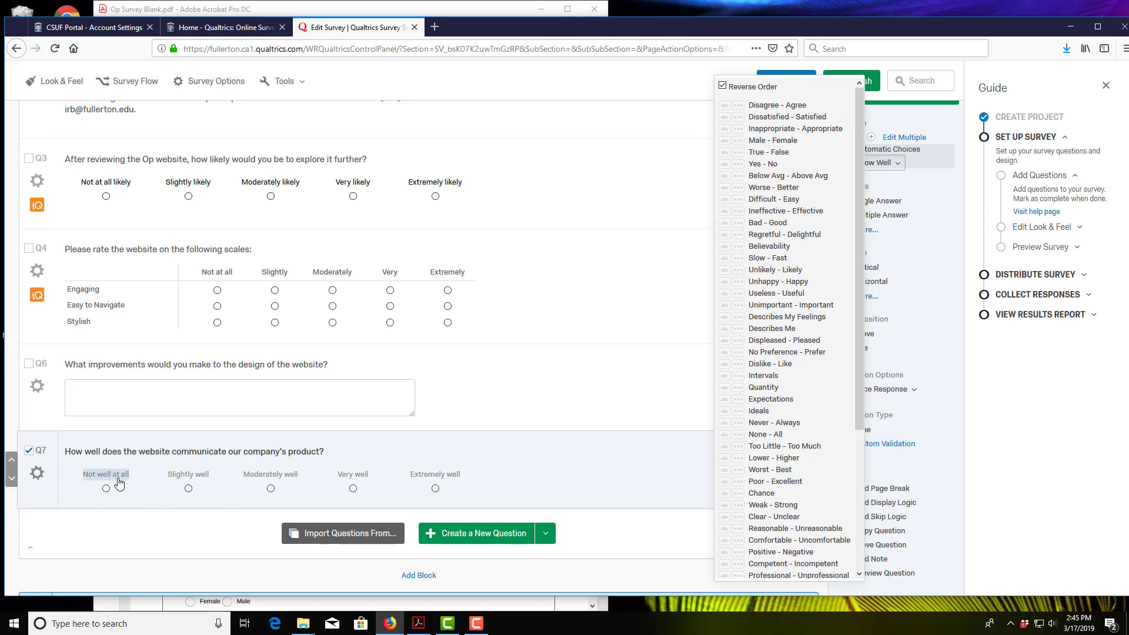
click(418, 624)
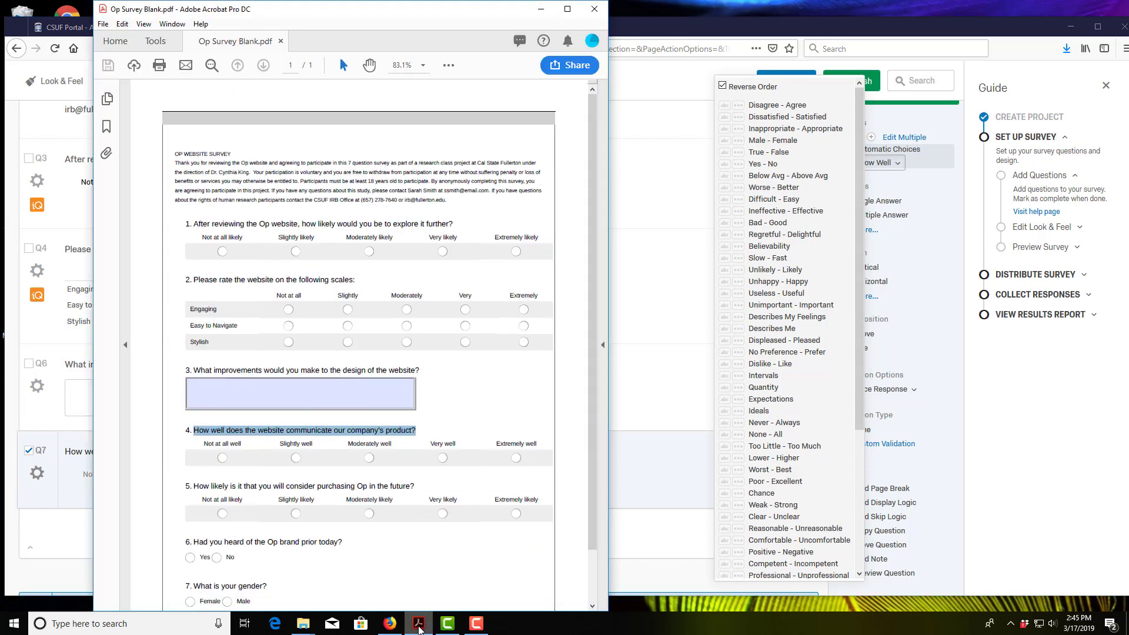
click(418, 624)
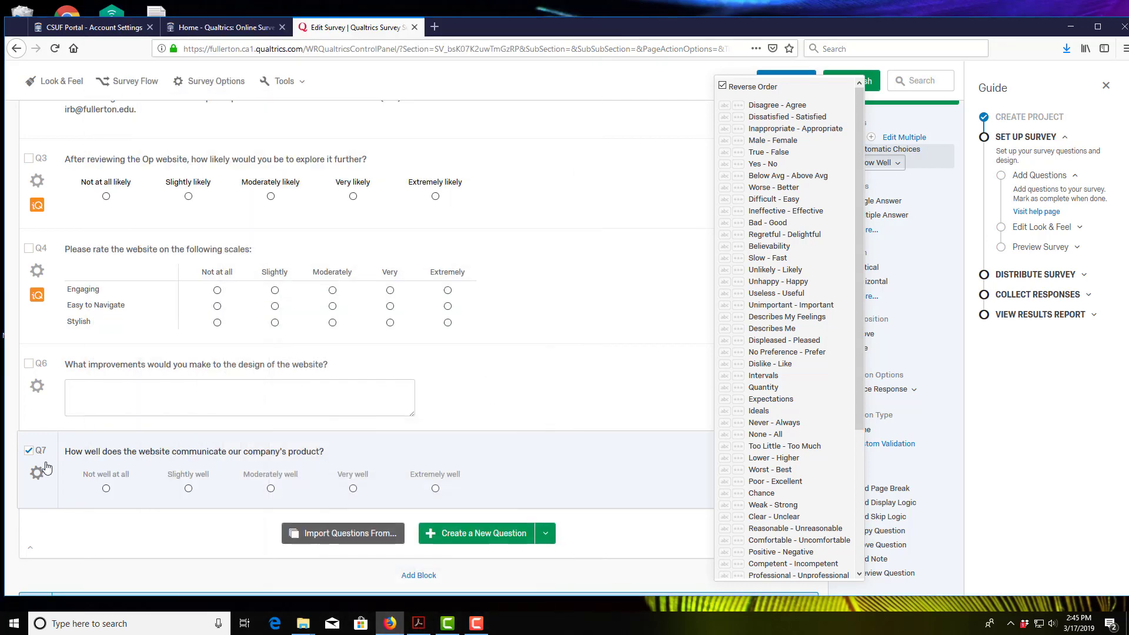
Step: Change Q7's first choice to 'Not at all well', comparing the wording with the PDF
click(111, 474)
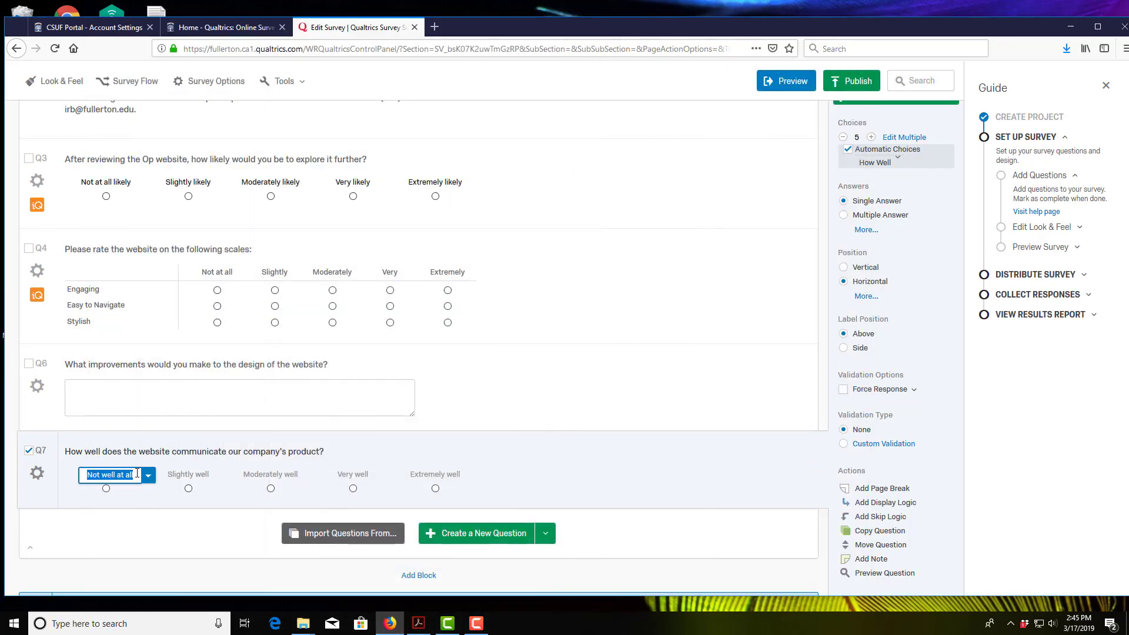
click(120, 474)
drag(137, 474, 100, 475)
text(a)
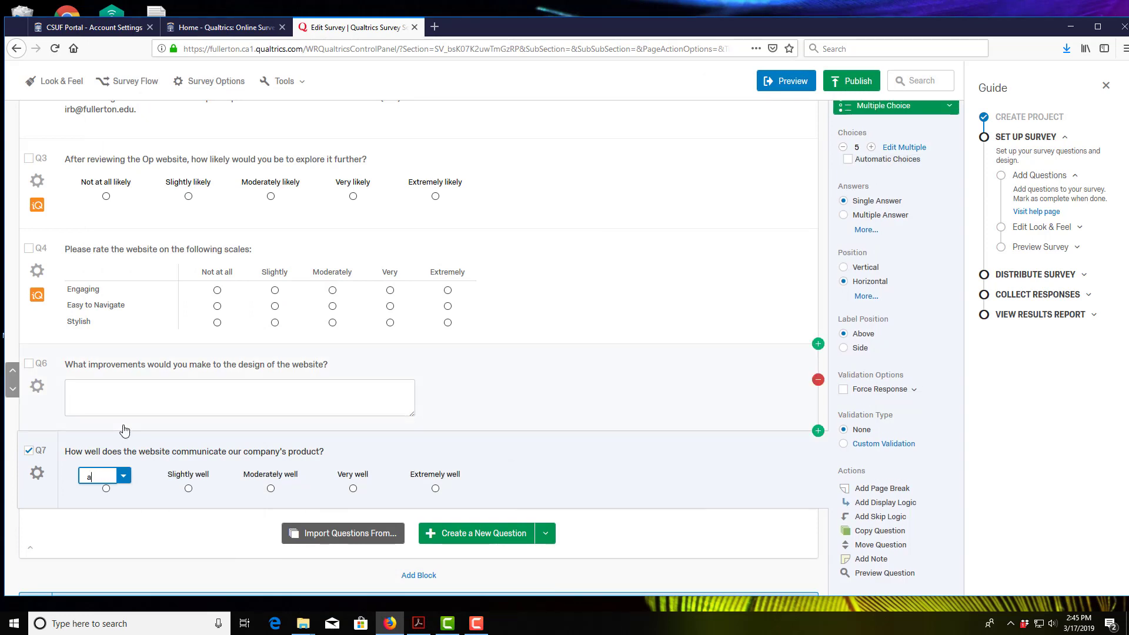
text(t all well)
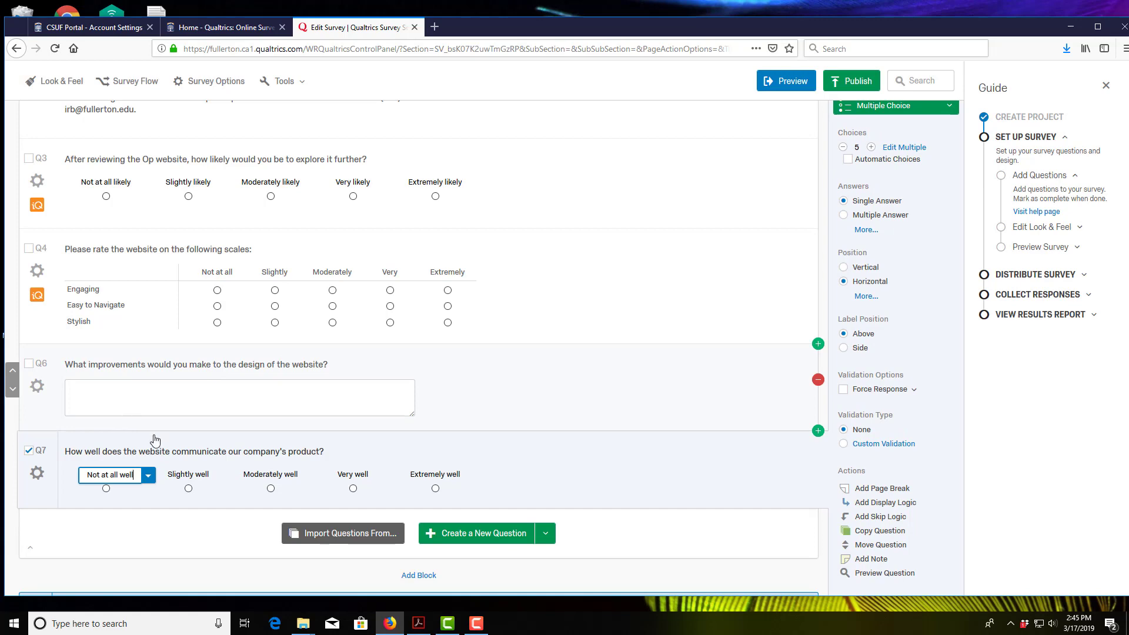
click(420, 625)
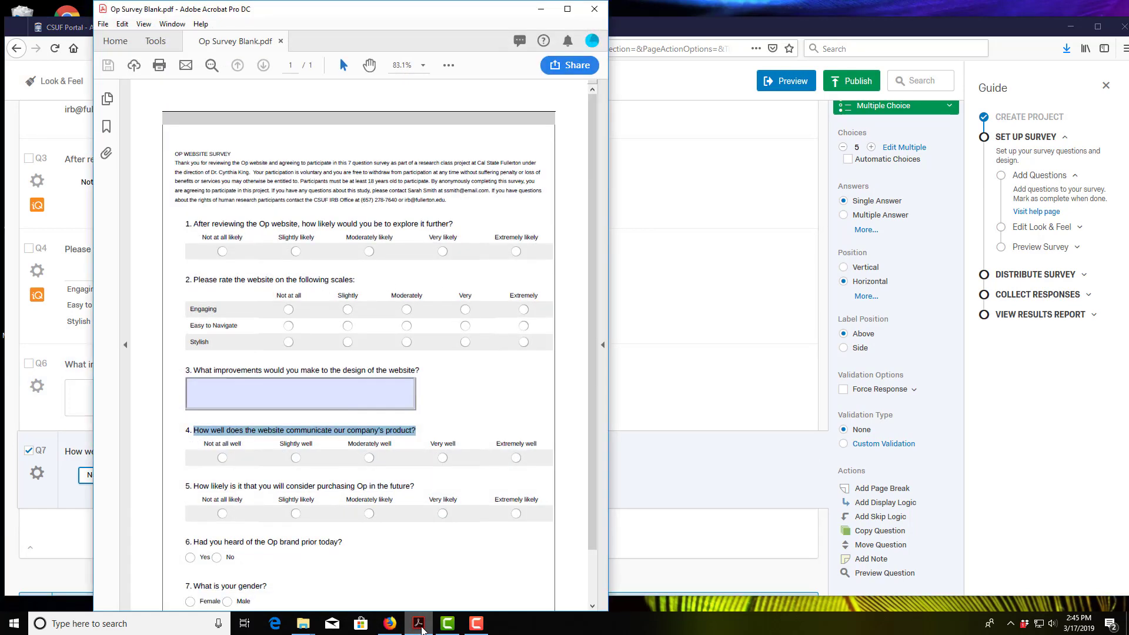
click(419, 626)
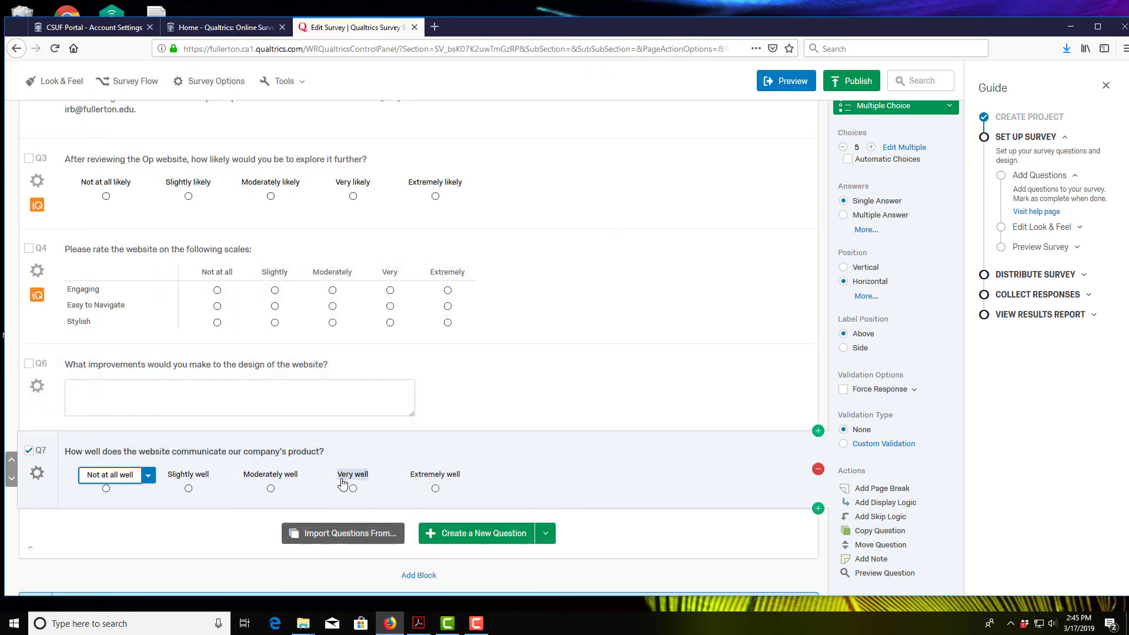
click(416, 627)
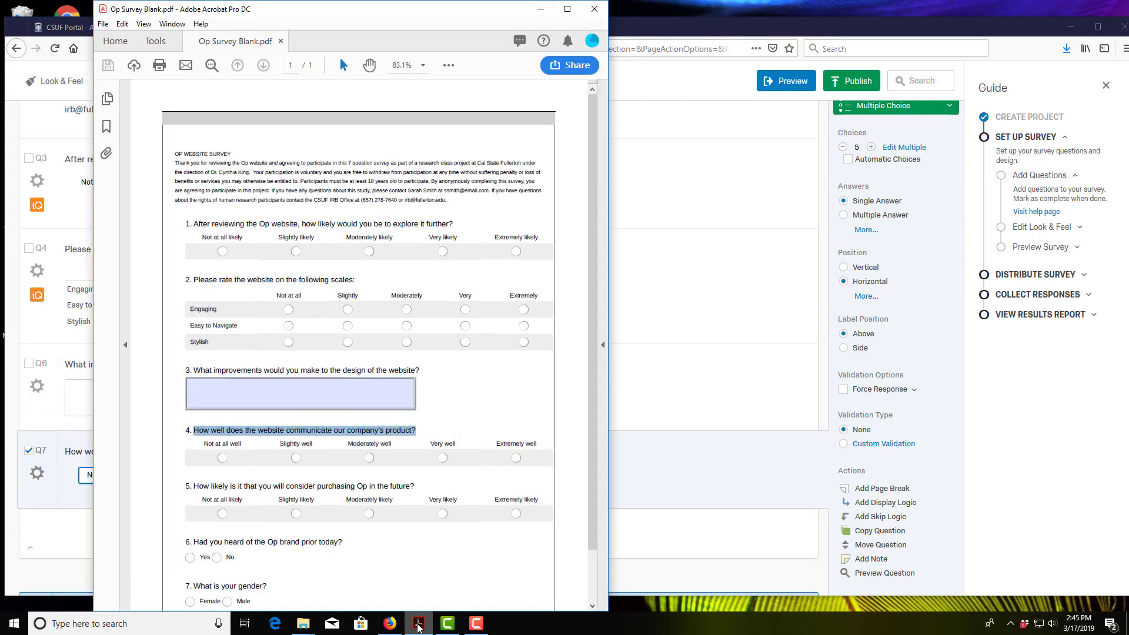
click(418, 626)
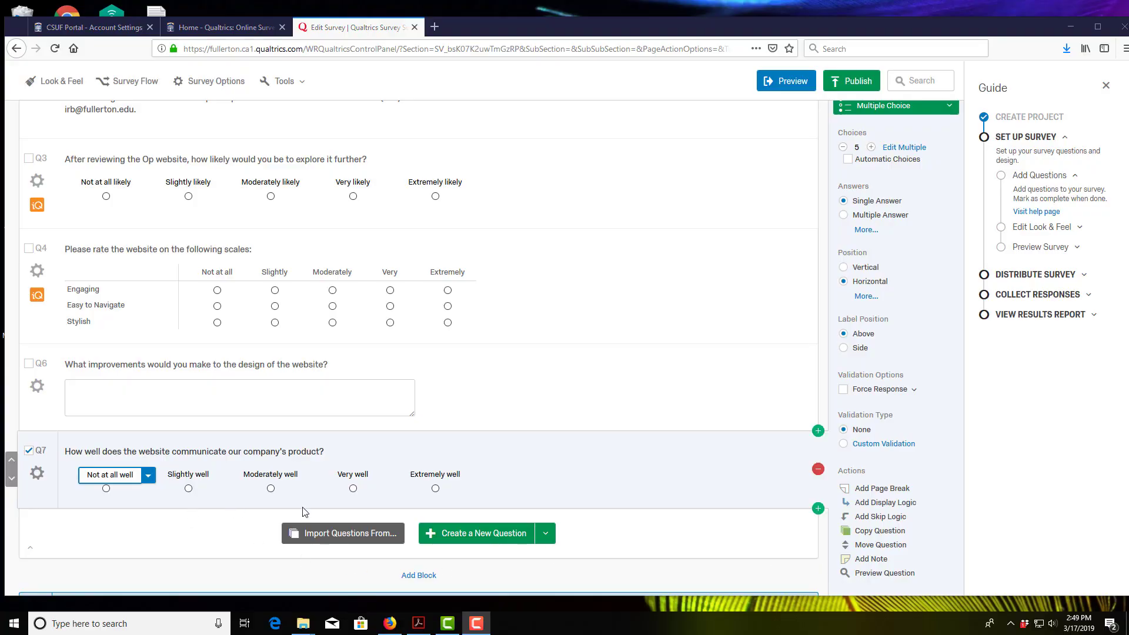
click(419, 624)
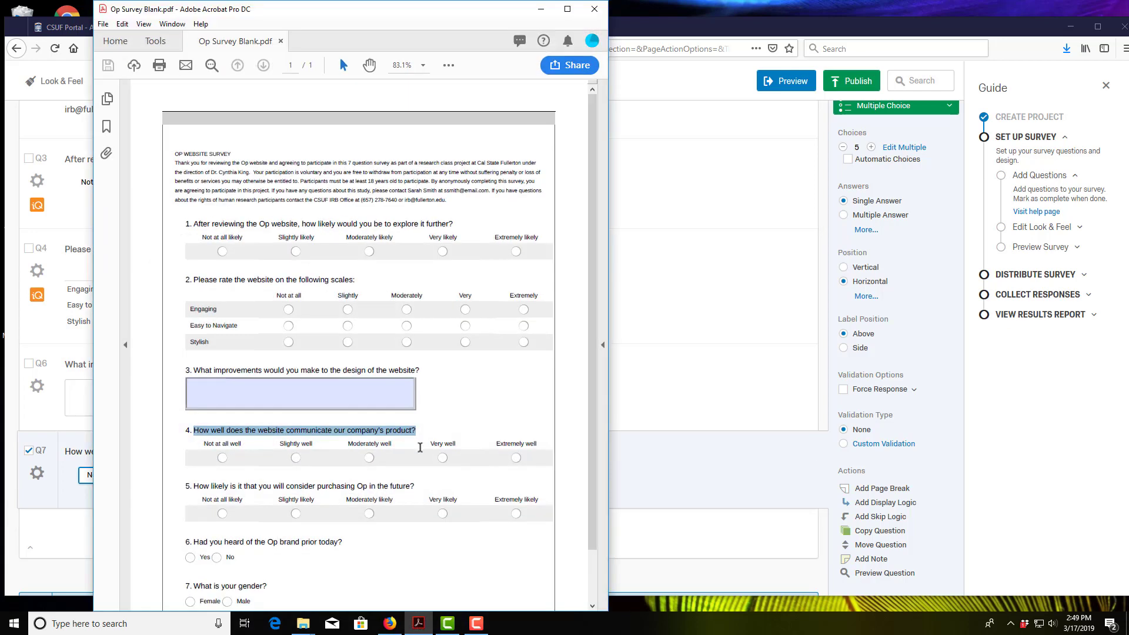
click(655, 500)
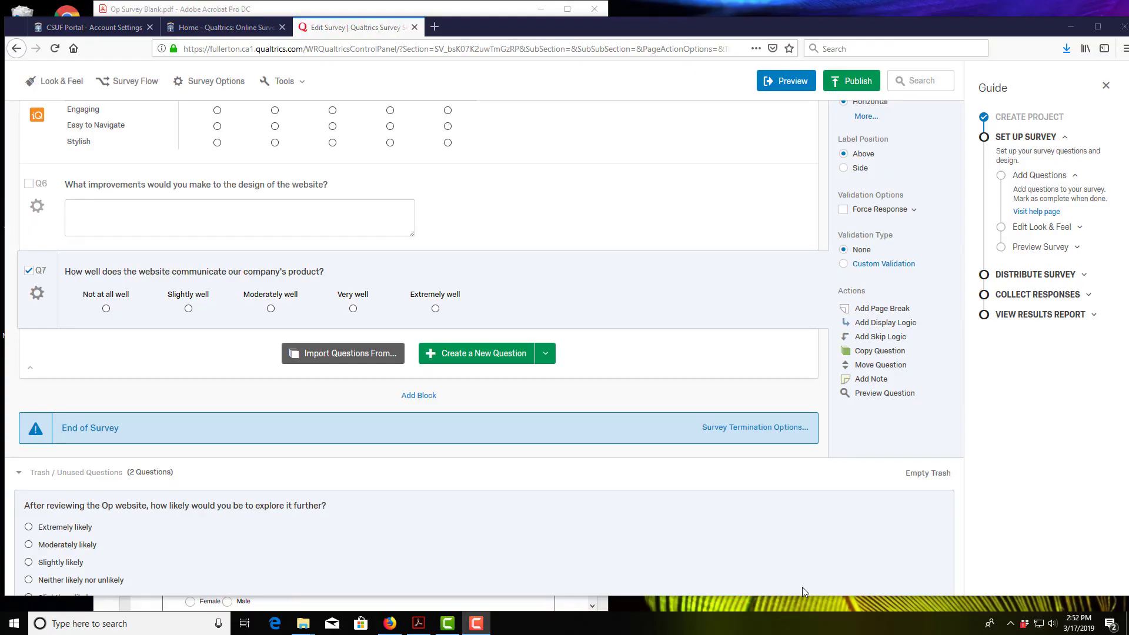
Step: Duplicate Q7 as a new Q8 and copy question 5's text from the PDF
click(420, 624)
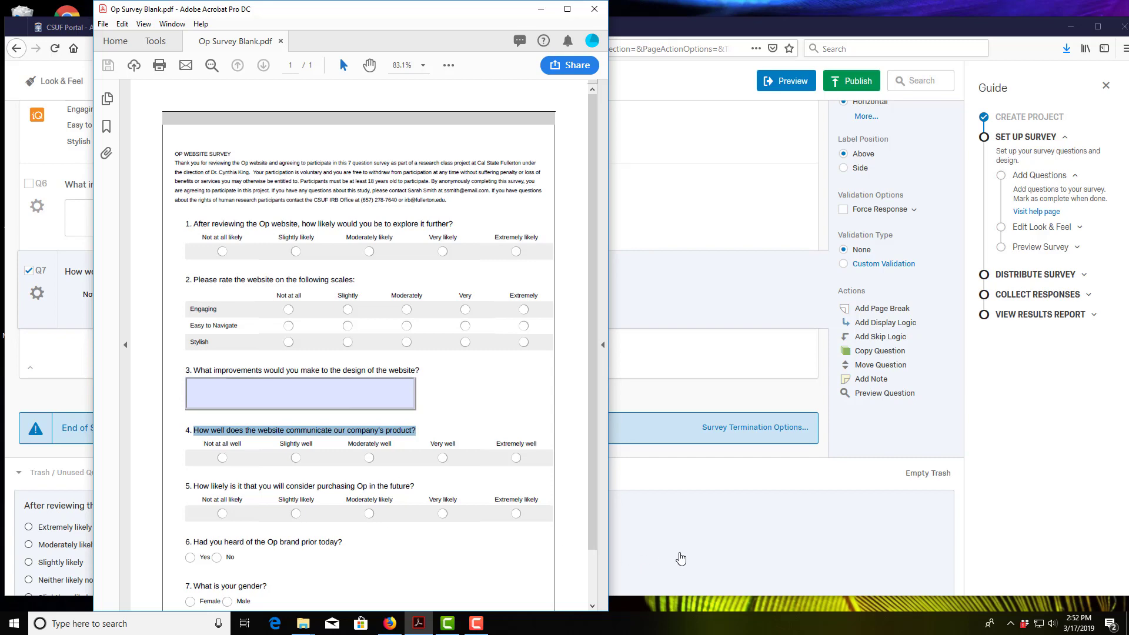
click(681, 558)
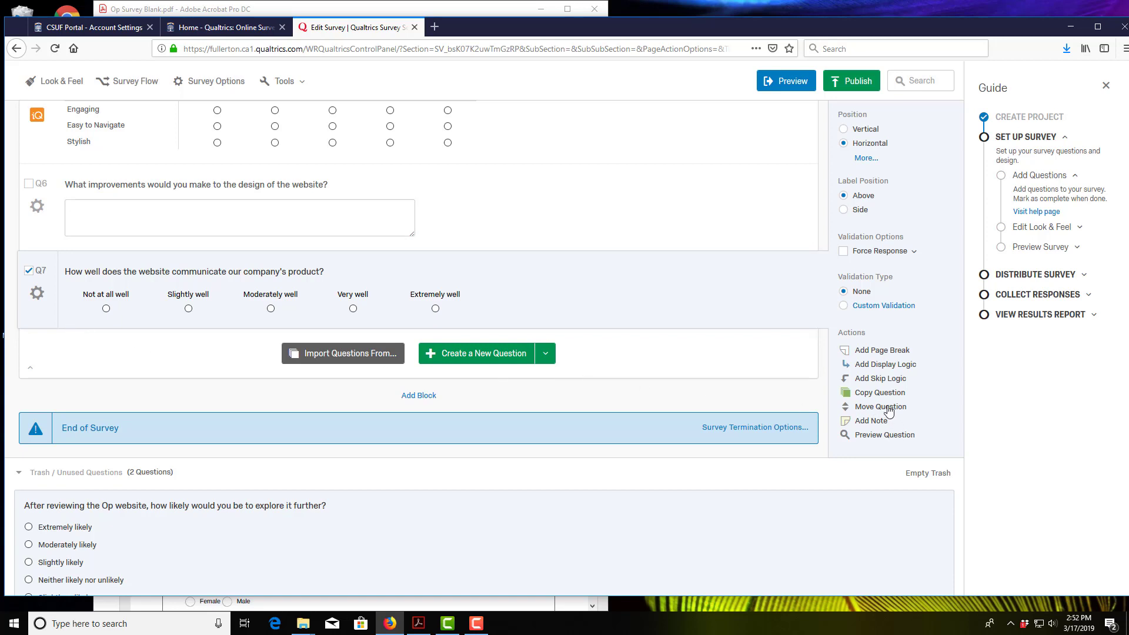
click(876, 393)
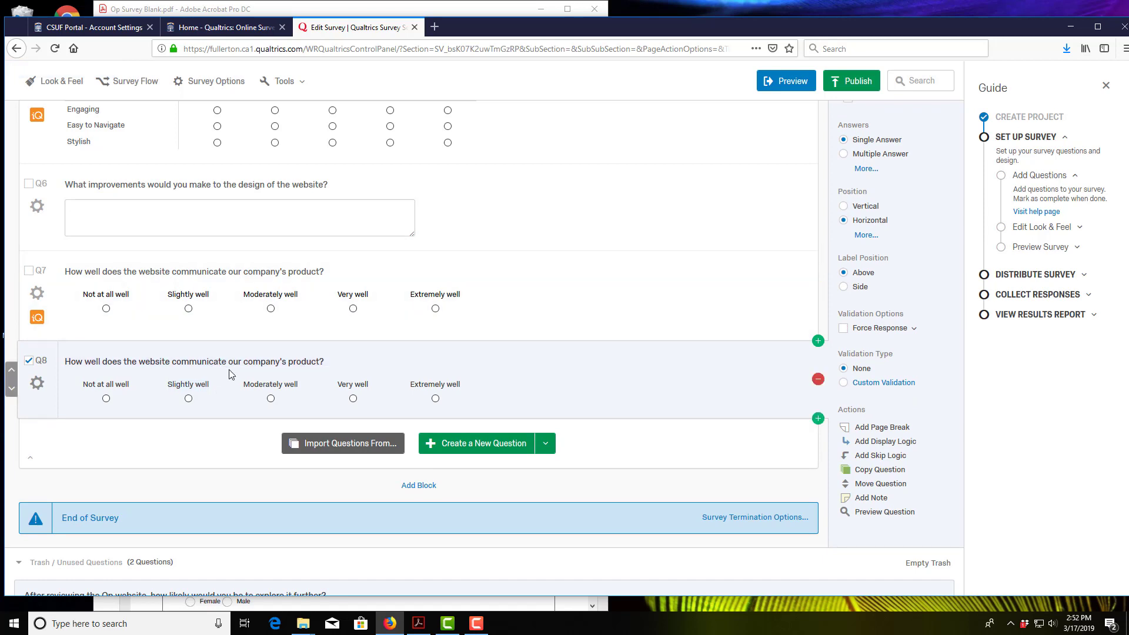
click(416, 627)
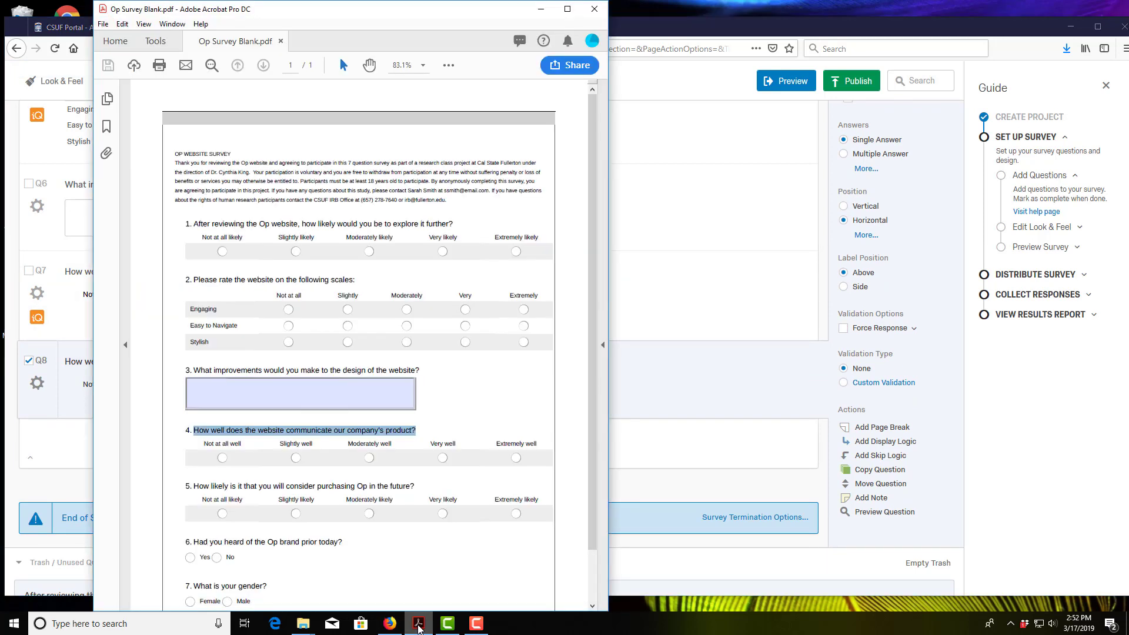
drag(418, 486, 194, 487)
key(ctrl+c)
Step: Replace Q8's question text with question 5's wording pasted from the PDF
click(720, 450)
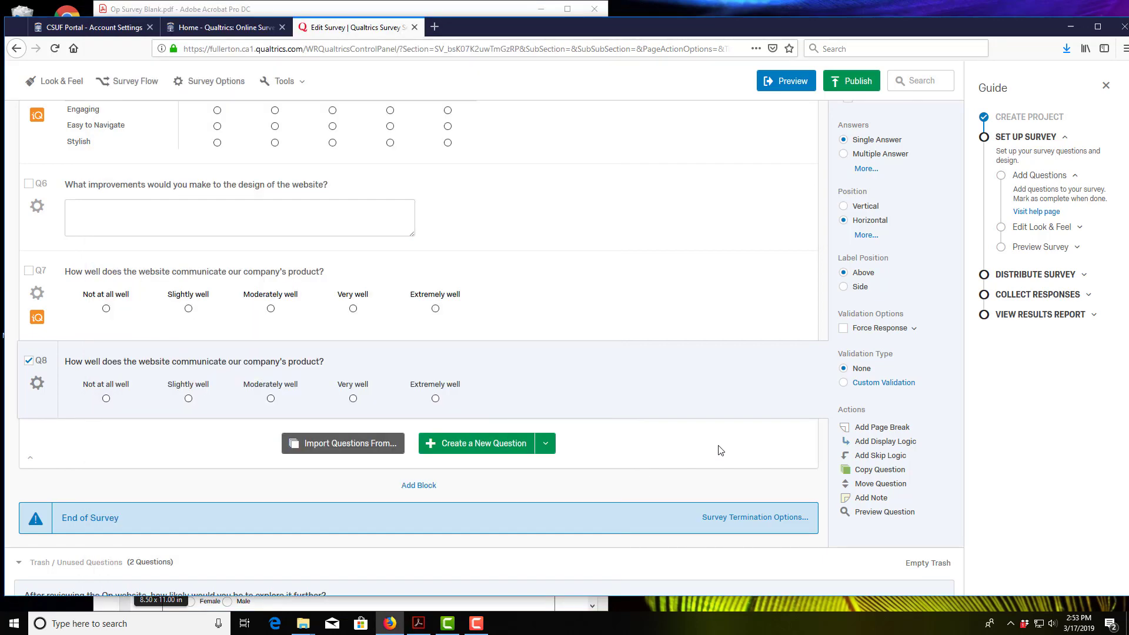
click(332, 362)
drag(334, 363, 39, 361)
key(ctrl+v)
click(549, 390)
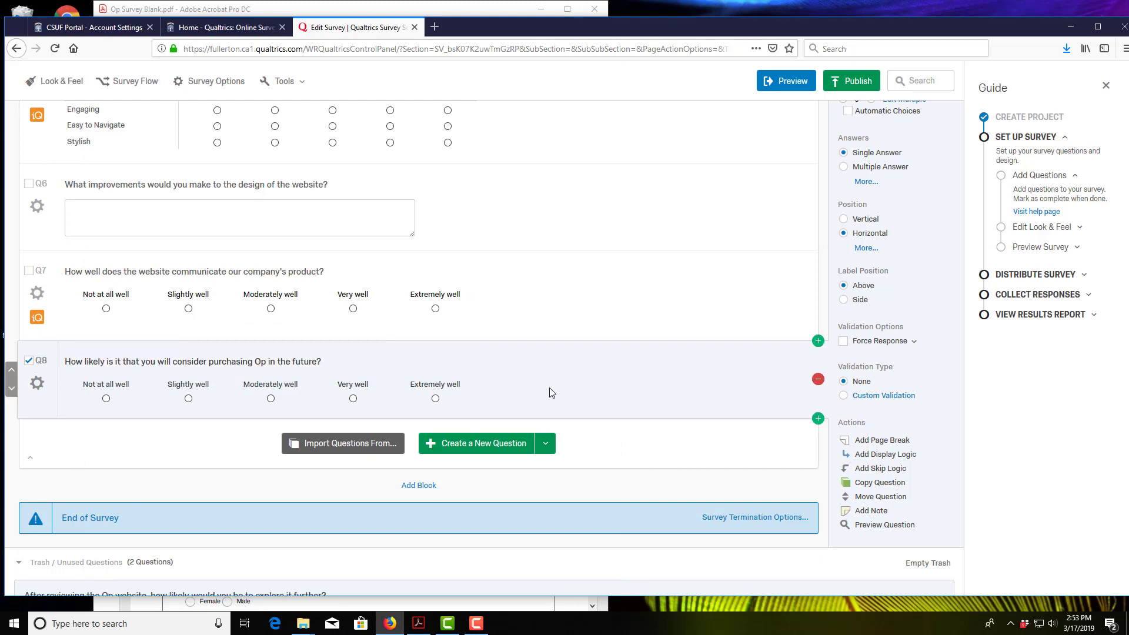
Step: Relabel Q8's first two choices 'Not at all likely' and 'Slightly likely'
click(425, 626)
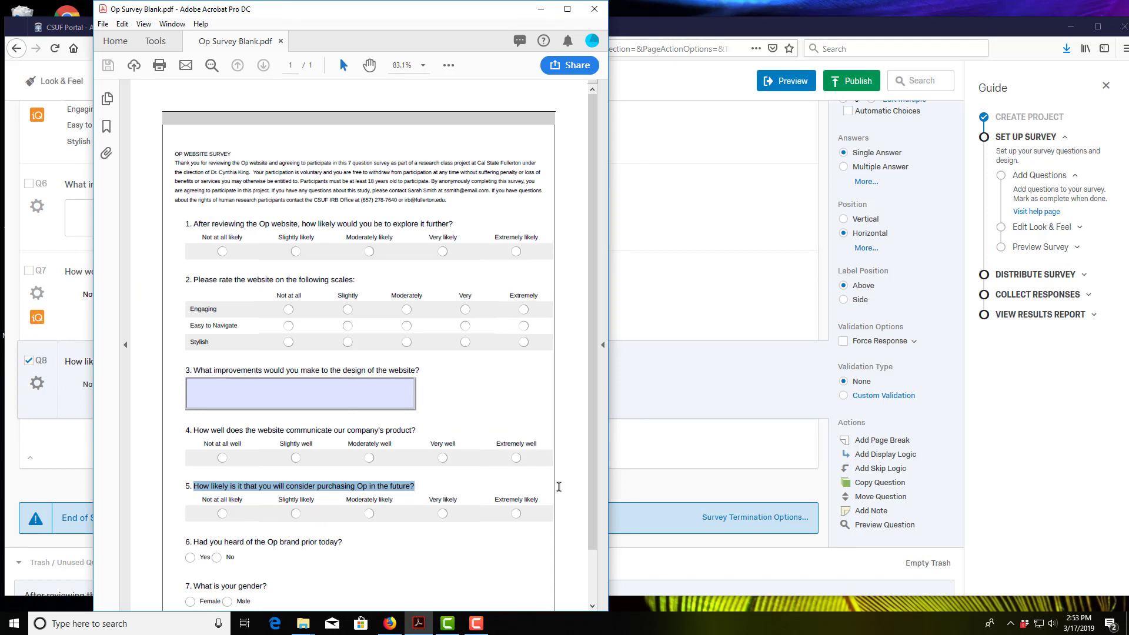
click(650, 478)
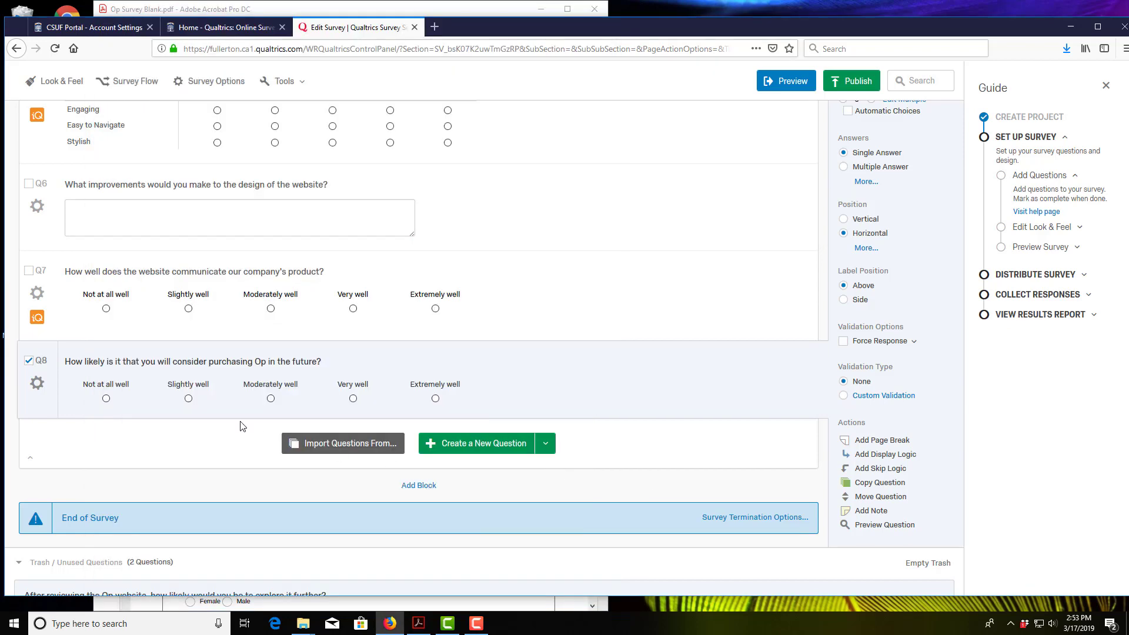
click(130, 385)
drag(136, 385, 119, 385)
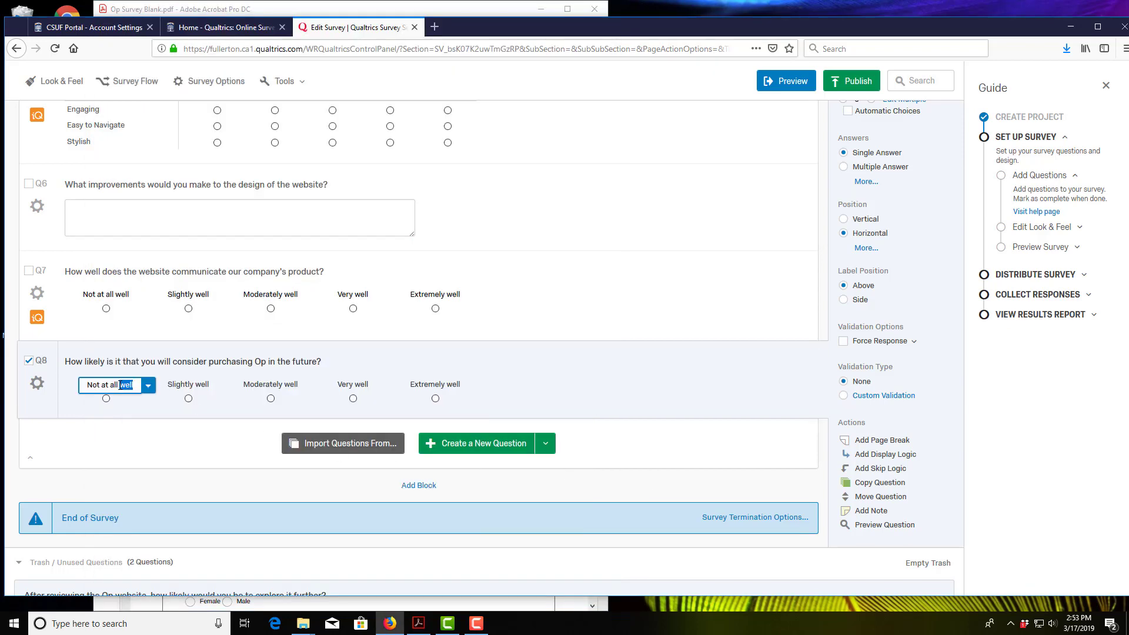
text(likely)
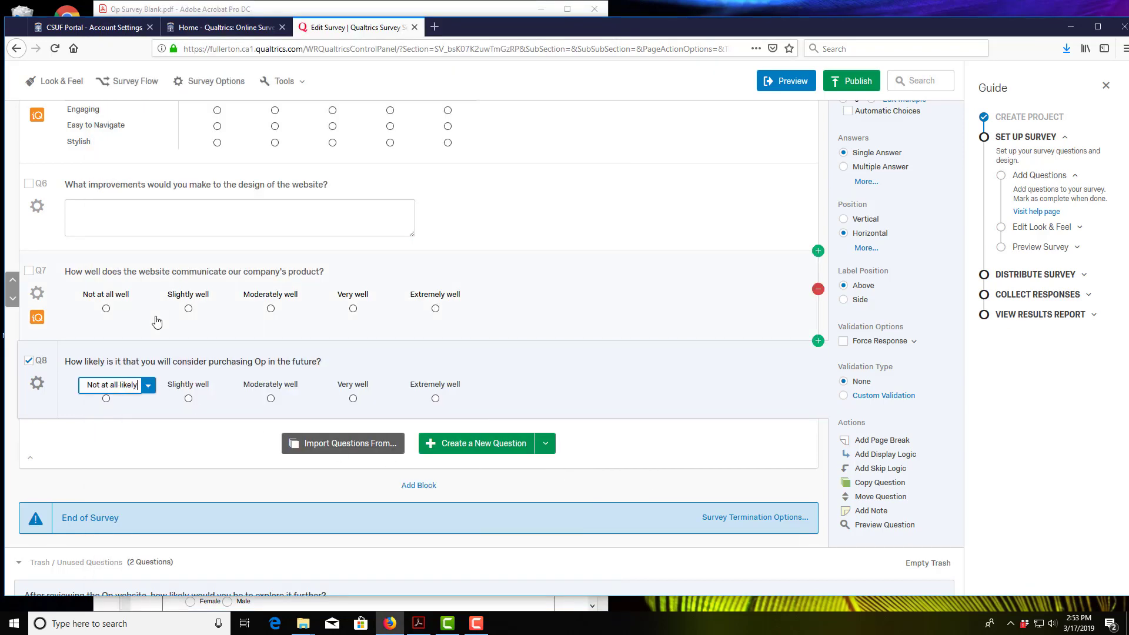
click(205, 384)
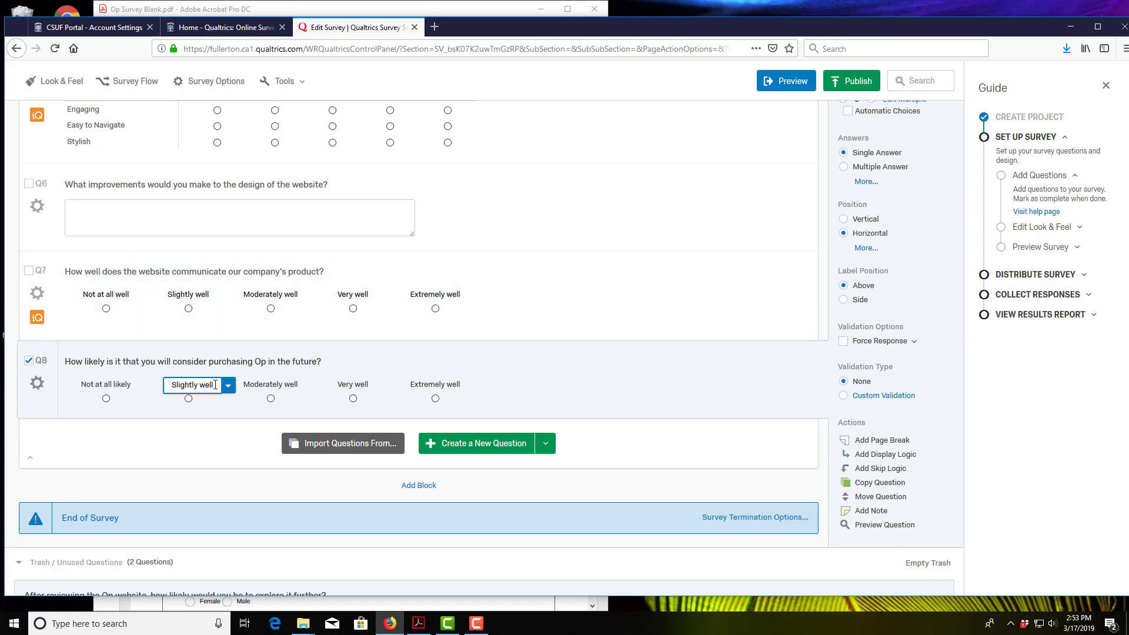
text(likely)
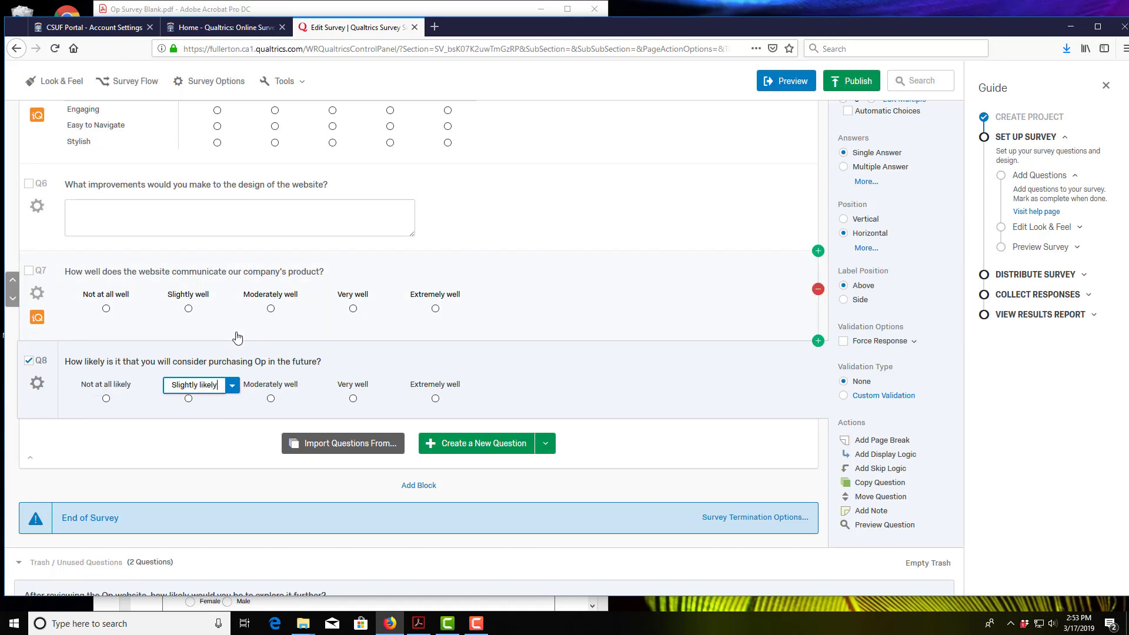
Step: Relabel the remaining choices 'Moderately likely', 'Very likely' and 'Extremely likely'
click(281, 385)
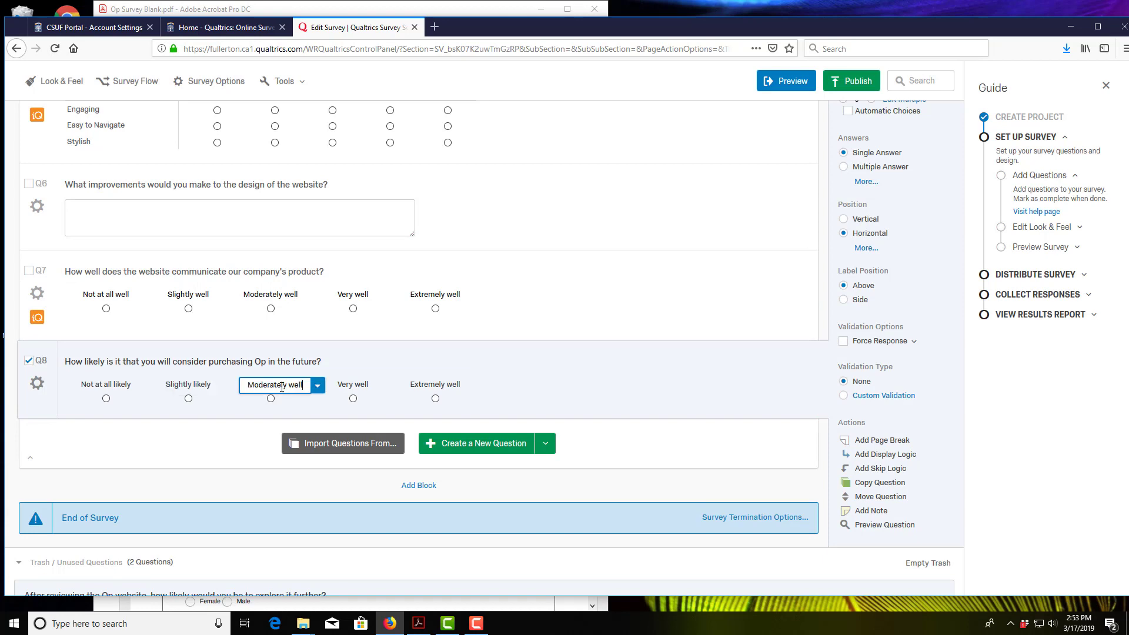
double_click(296, 385)
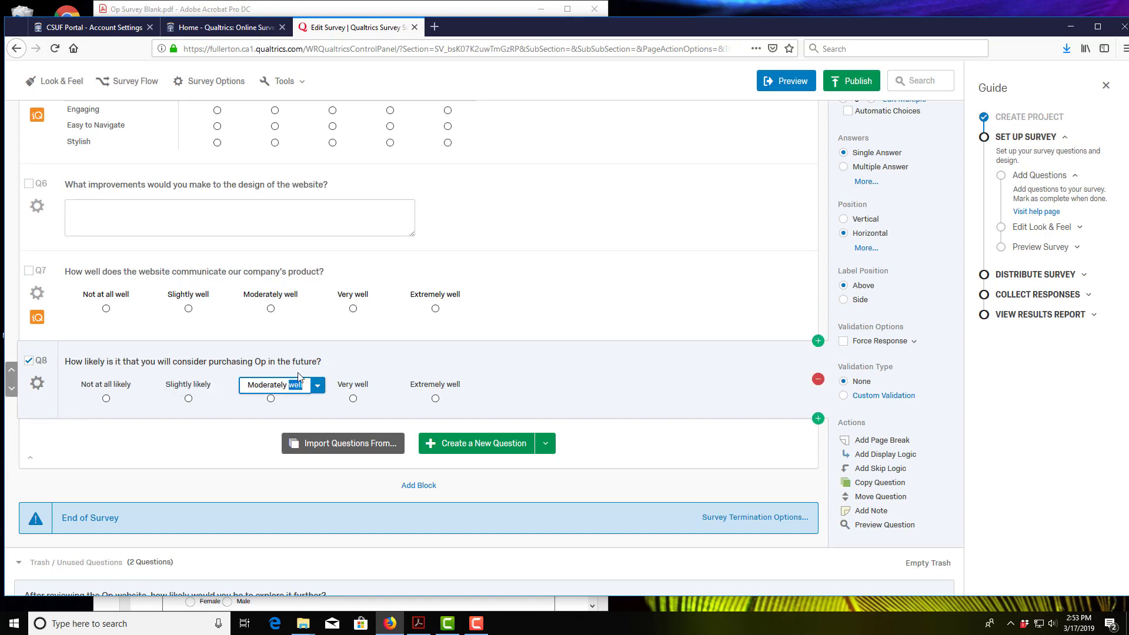
text(likle)
key(BackSpace)
key(BackSpace)
text(ely)
click(355, 385)
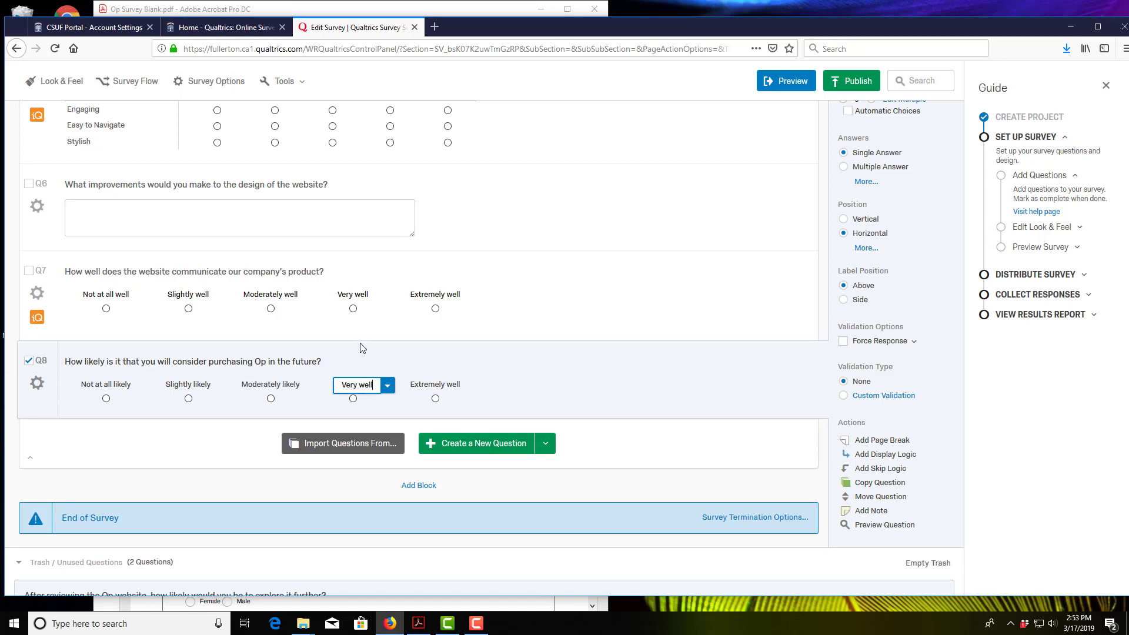
key(BackSpace)
key(BackSpace)
key(BackSpace)
key(BackSpace)
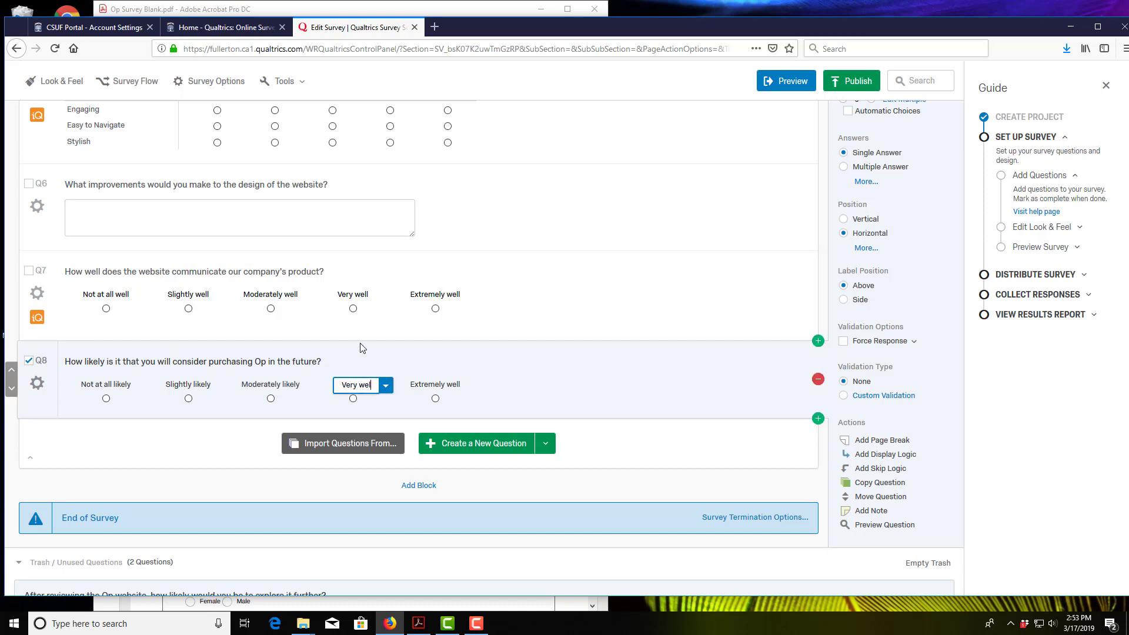
text(likely)
click(440, 384)
key(BackSpace)
key(BackSpace)
key(BackSpace)
key(BackSpace)
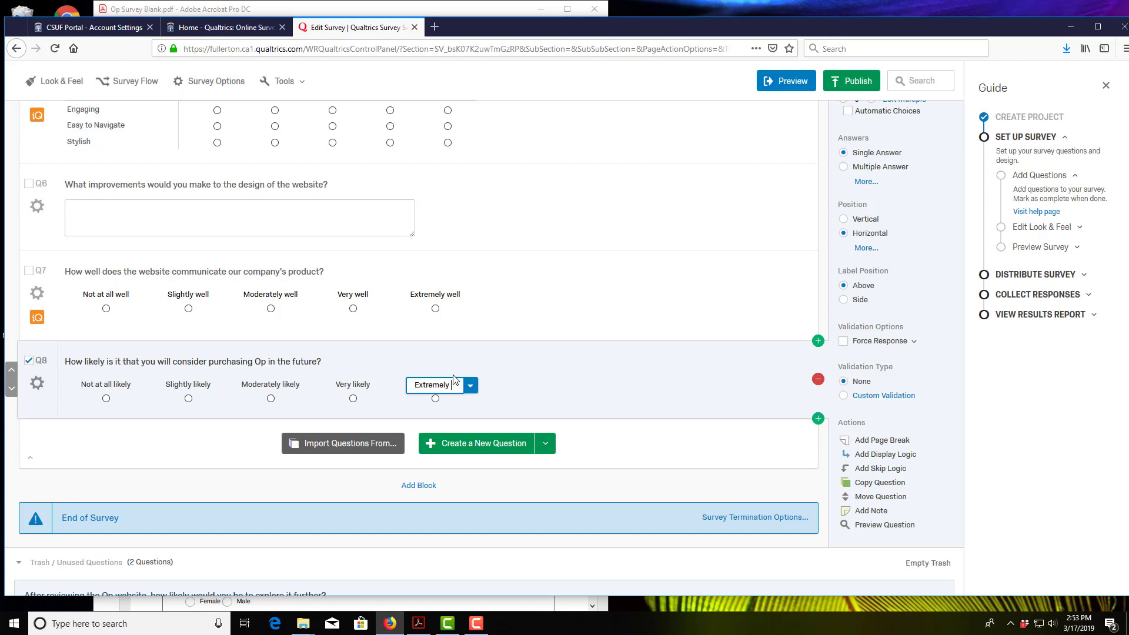
text(likely)
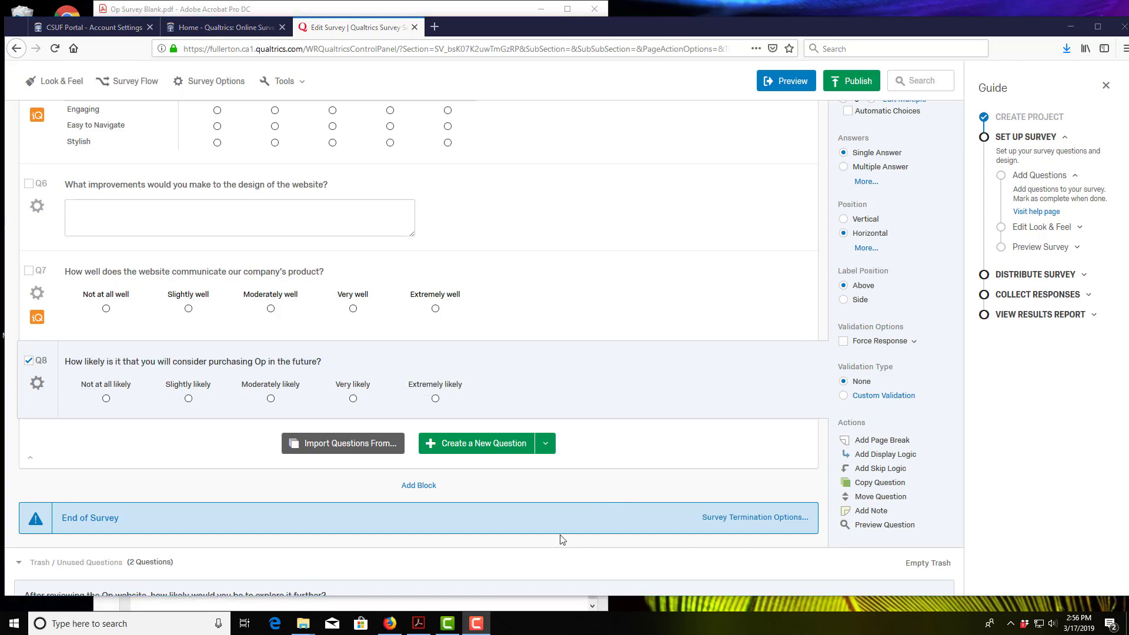
click(418, 624)
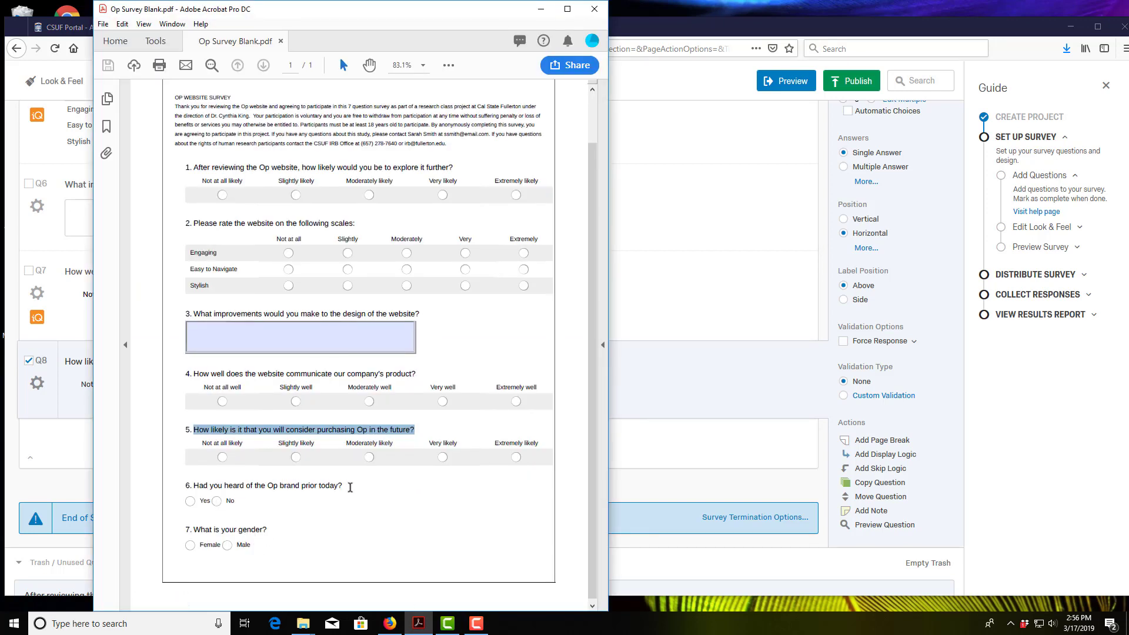
drag(343, 485, 193, 483)
key(ctrl+c)
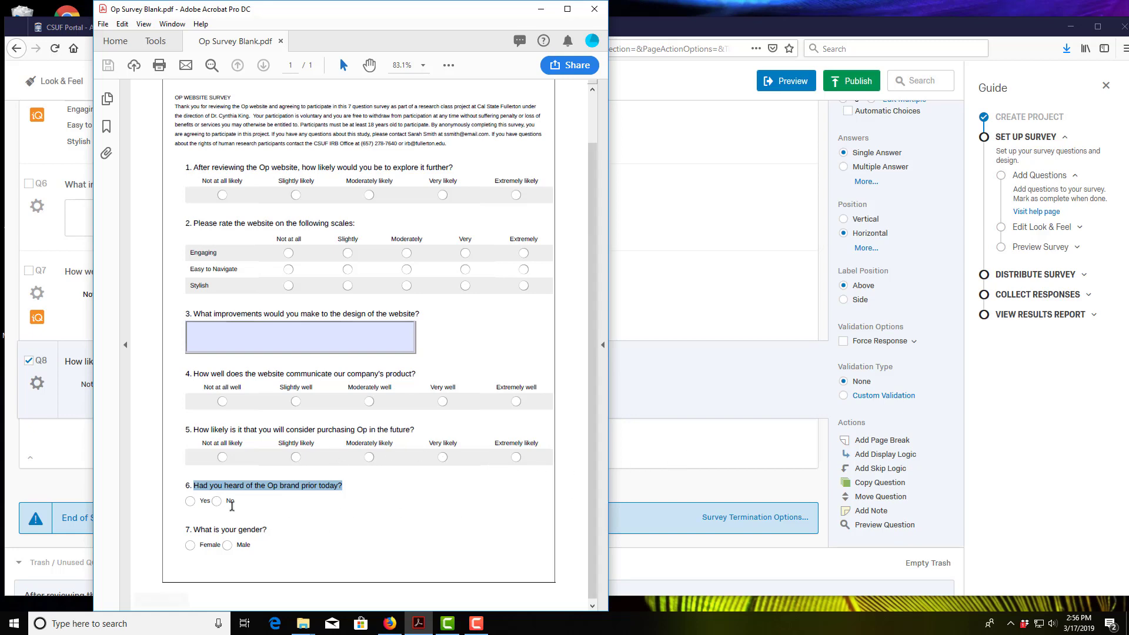
click(686, 467)
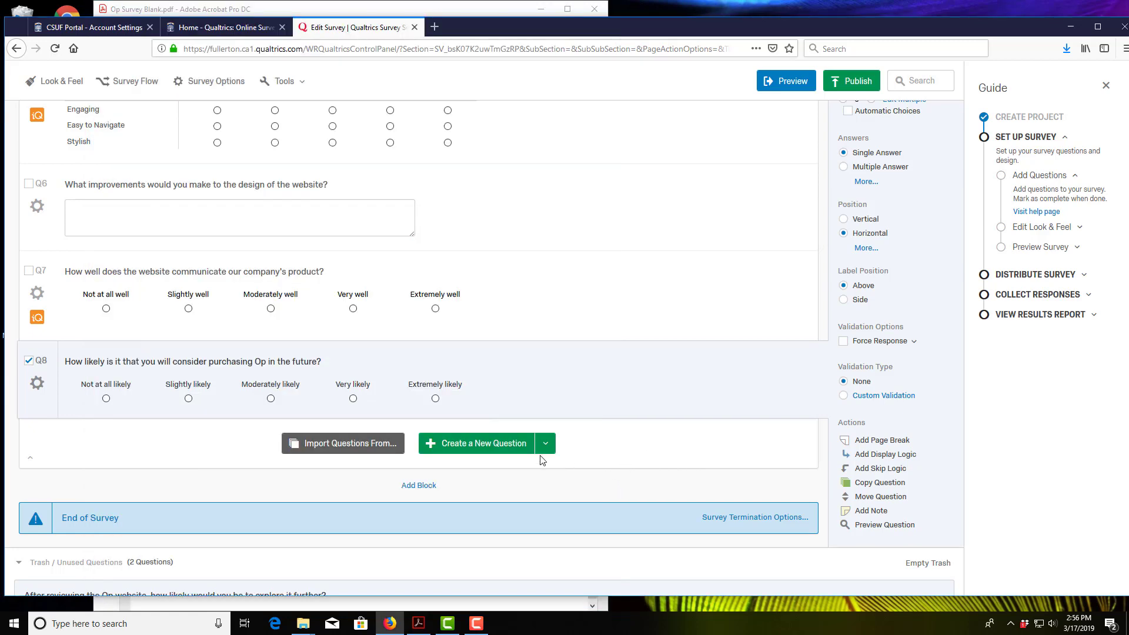
Step: Add a new Q9 reading 'Had you heard of the Op brand prior today?'
click(509, 451)
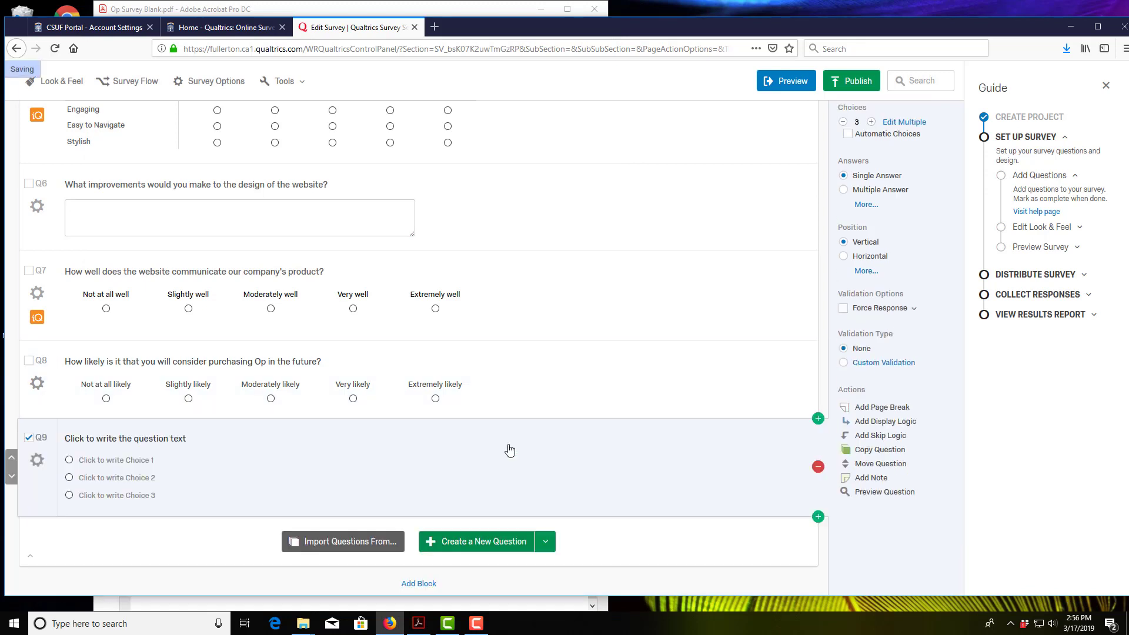
click(184, 451)
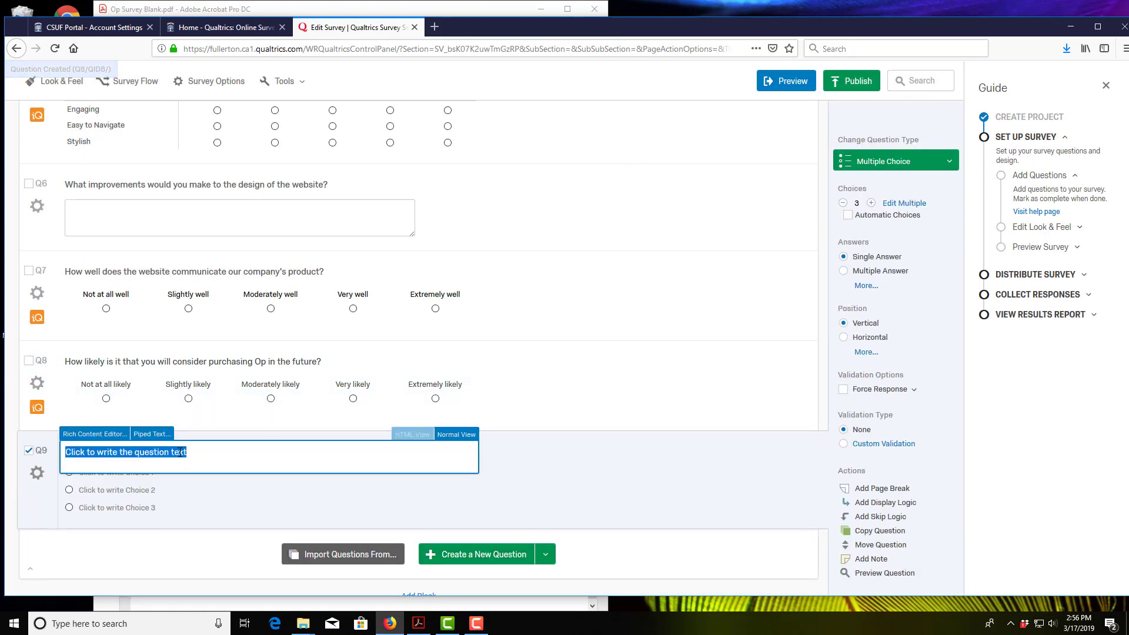
key(ctrl+v)
click(221, 515)
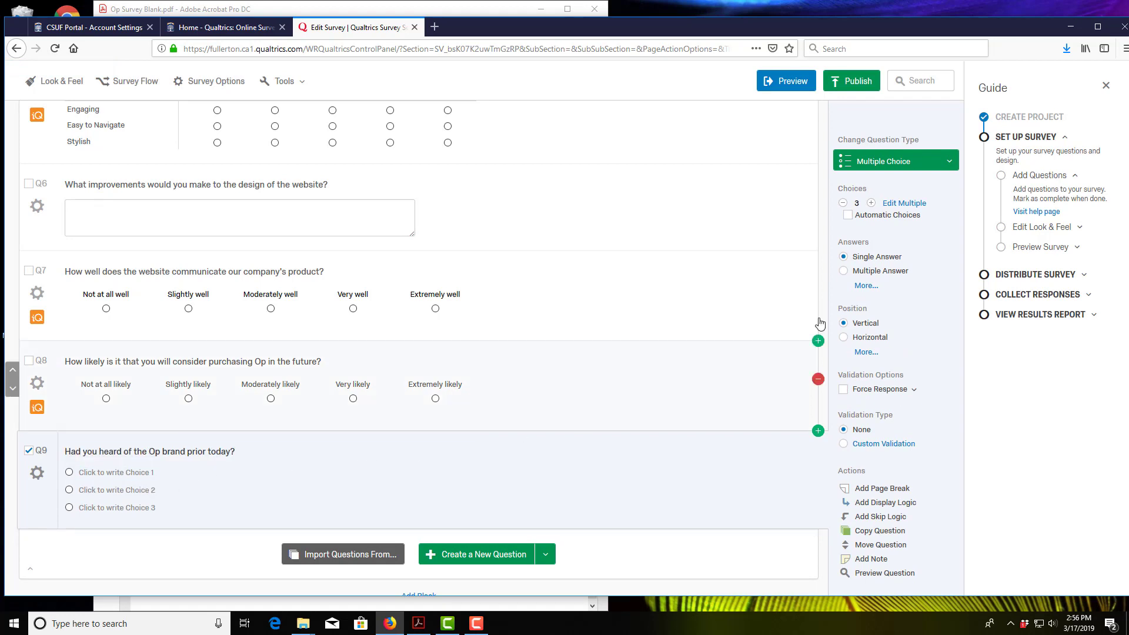
Step: Lay Q9's choices out horizontally, cut them to two, and label them Yes and No
click(844, 337)
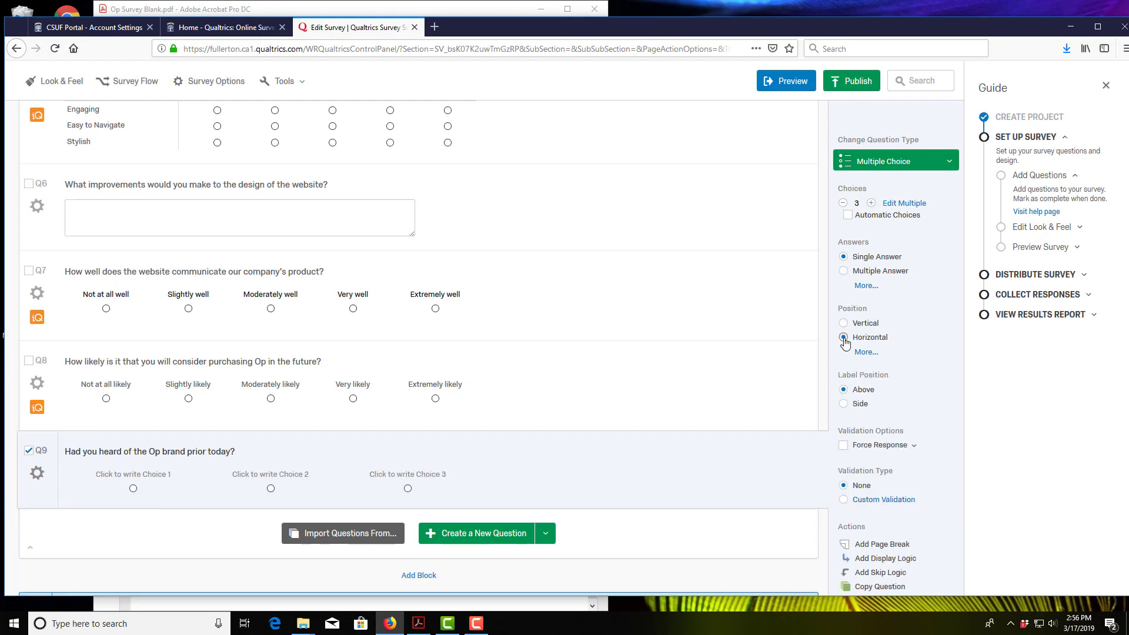
click(843, 203)
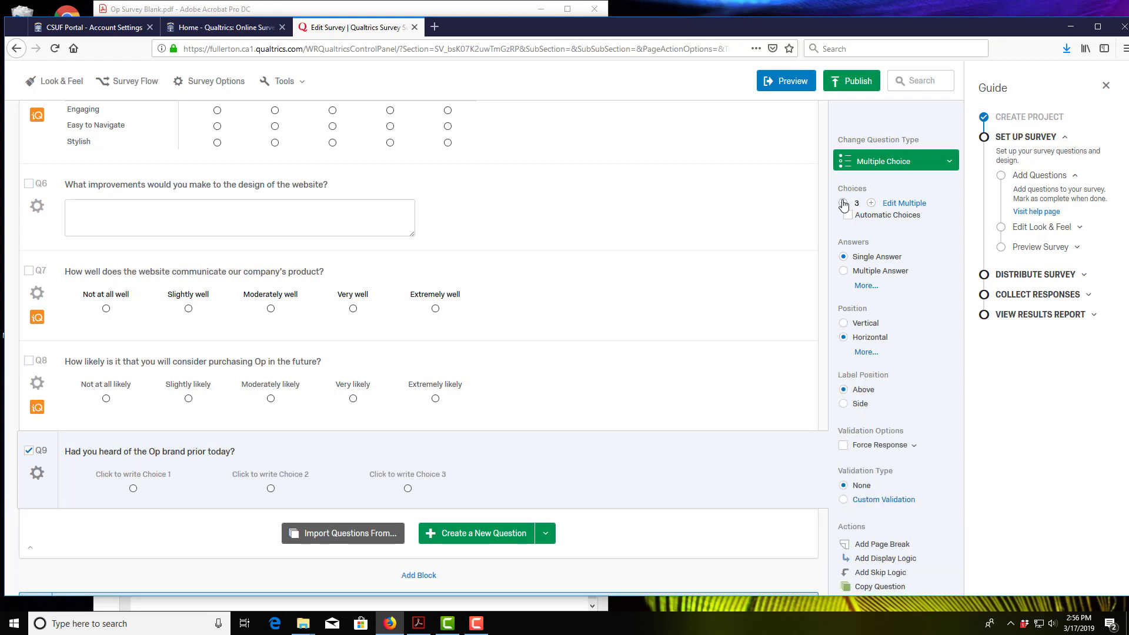
click(152, 476)
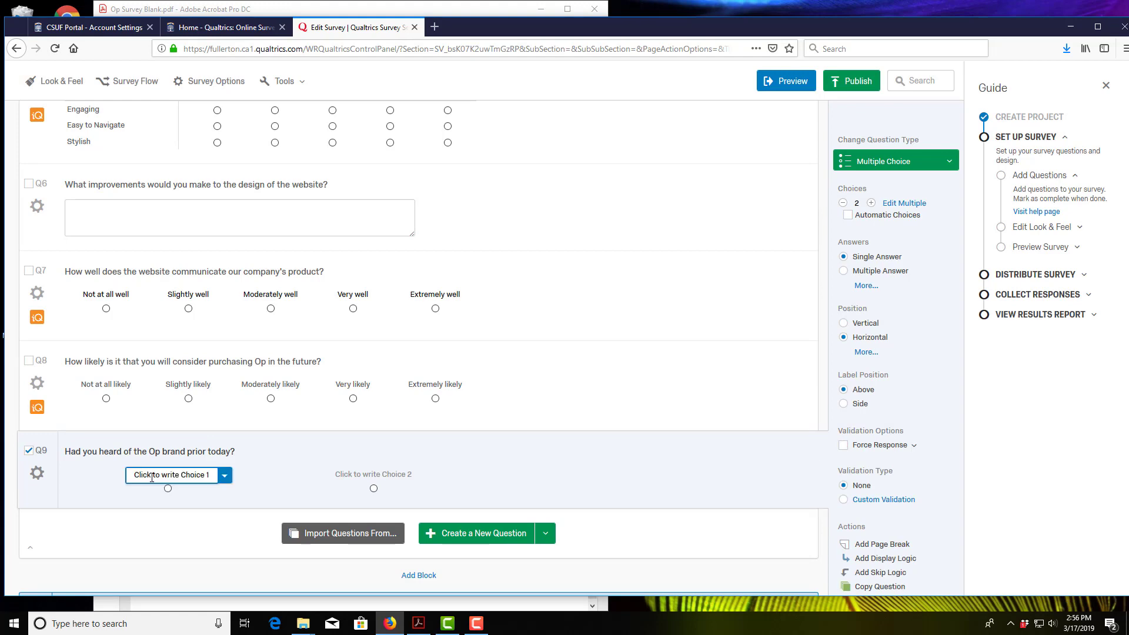
click(418, 631)
click(418, 631)
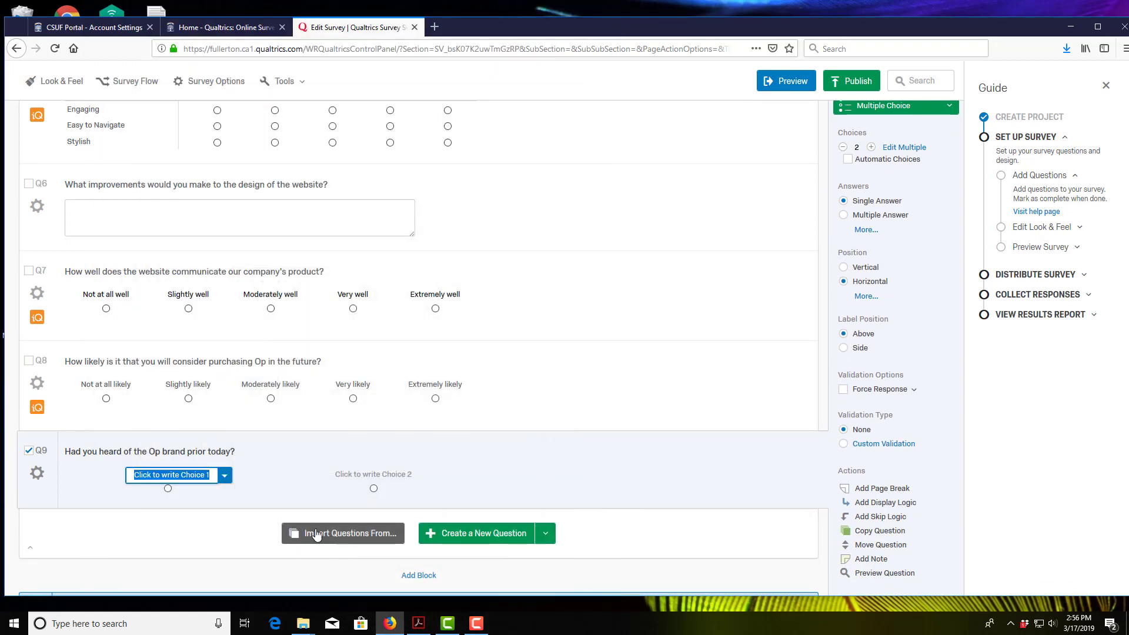
text(Yes)
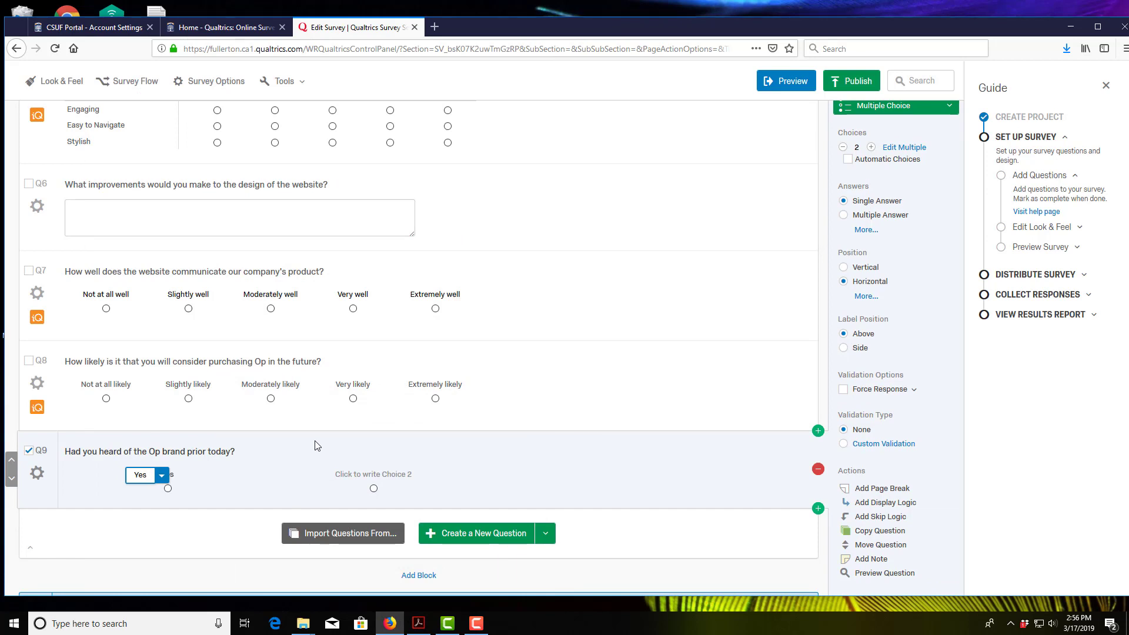
click(387, 479)
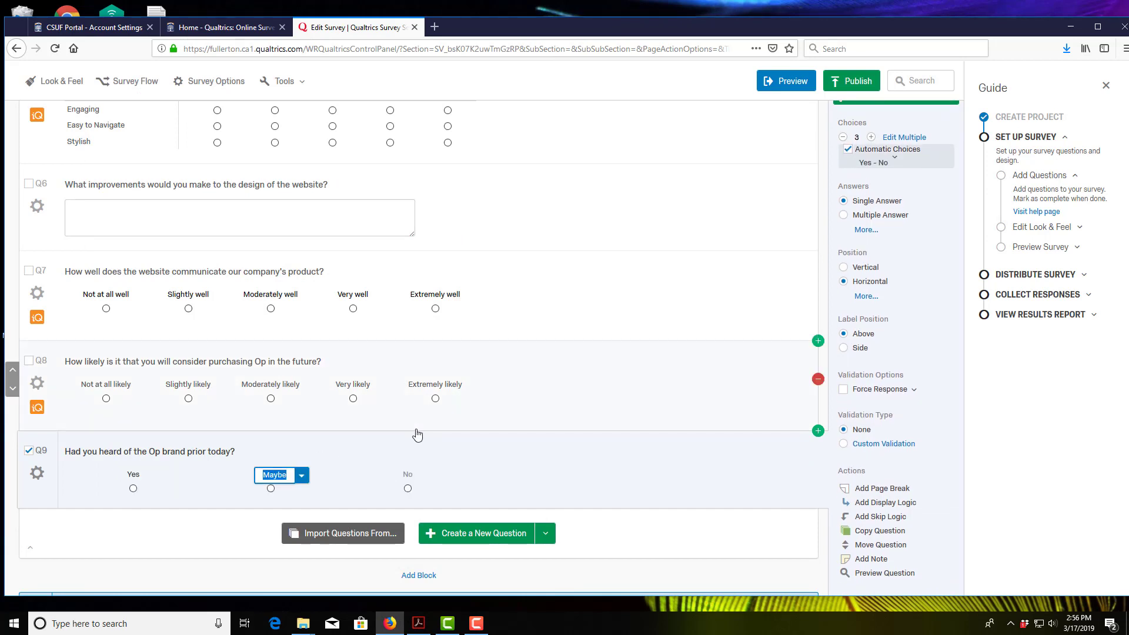
text(No)
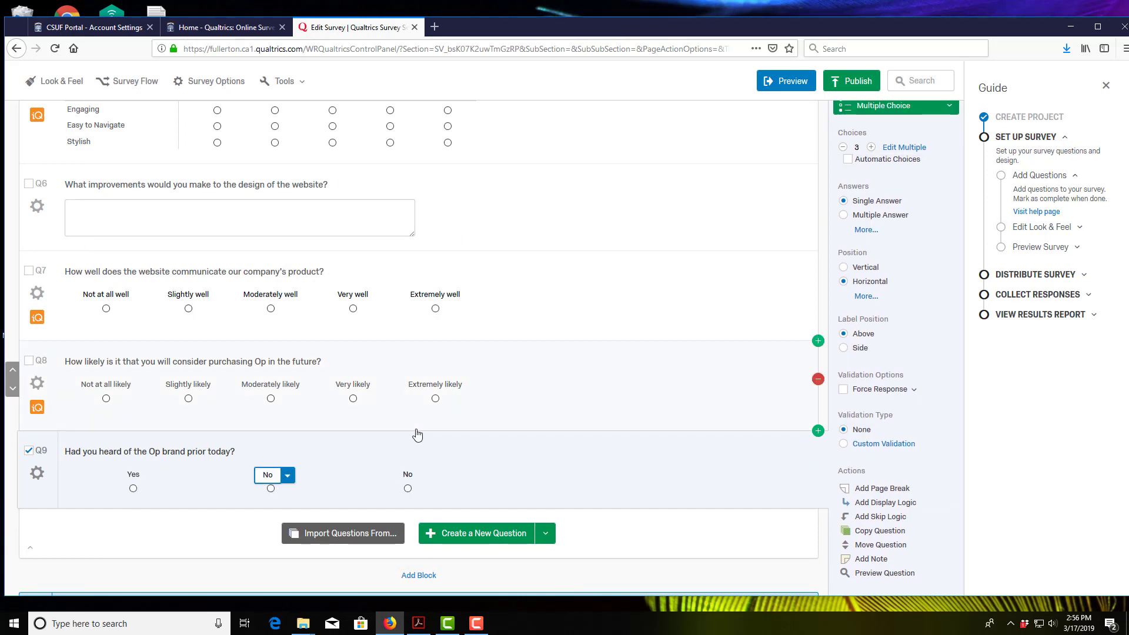
click(425, 451)
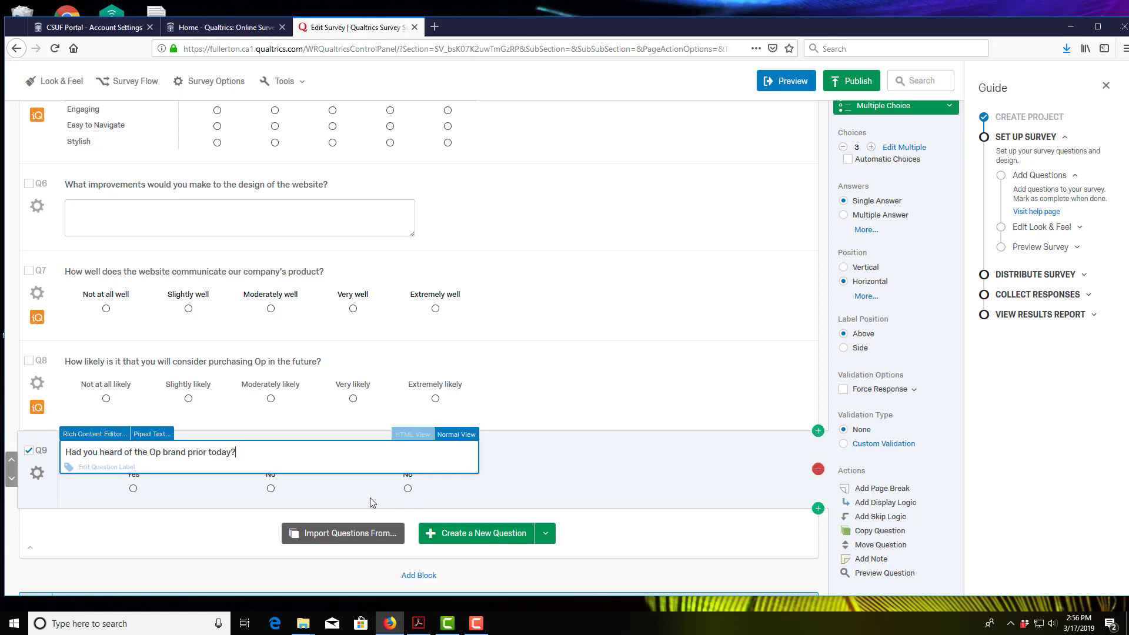
click(387, 501)
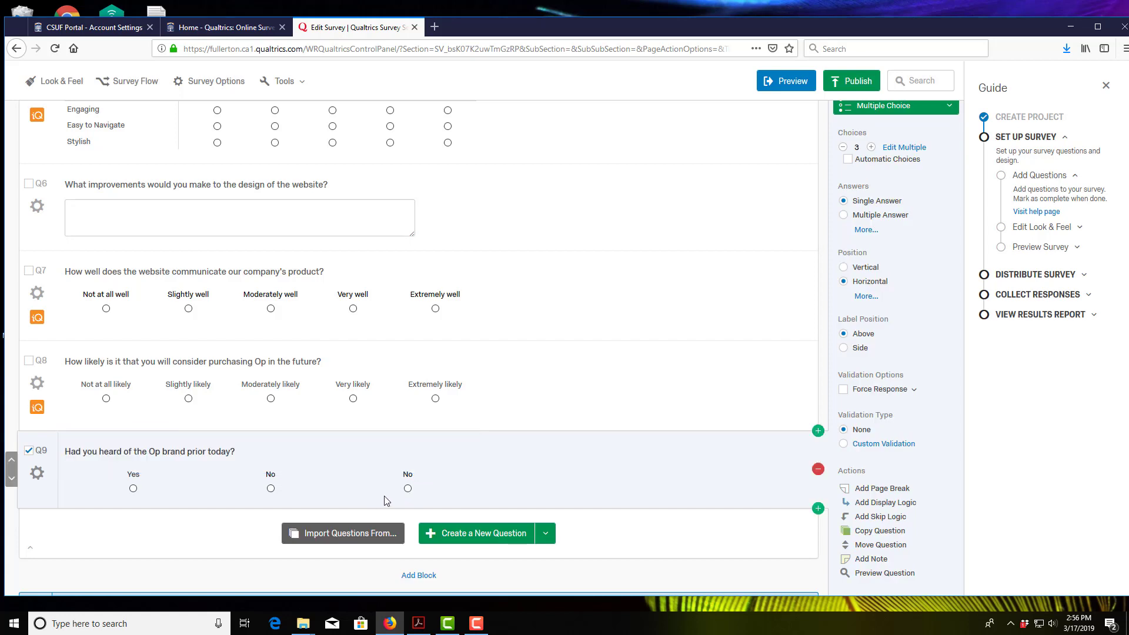
click(843, 147)
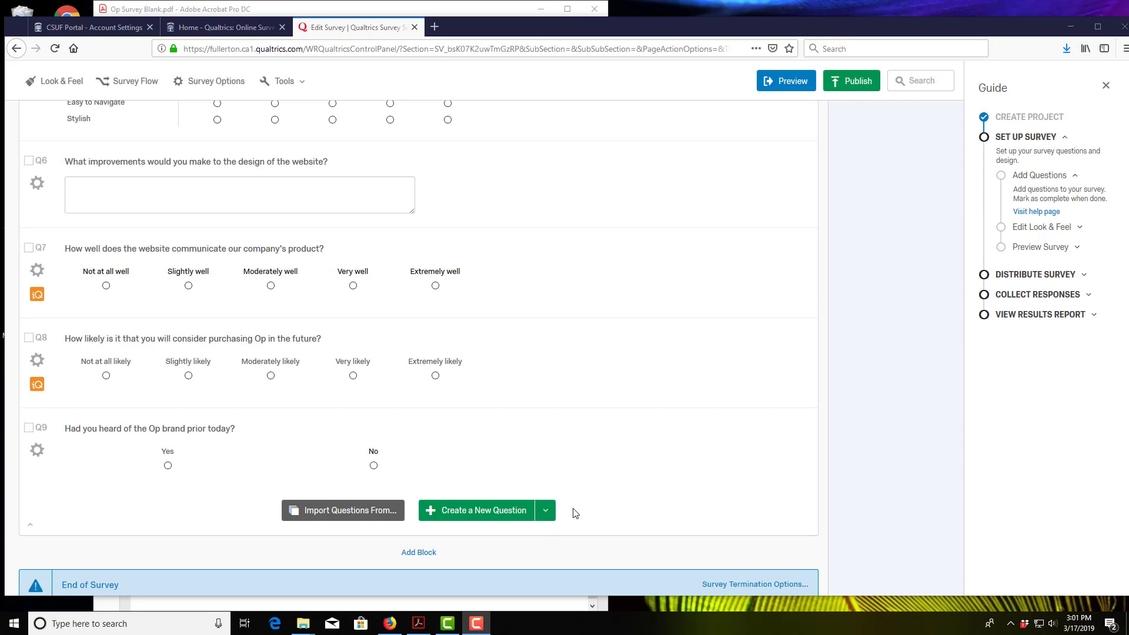
Step: Add a new gender question with its text pasted from the PDF
click(418, 623)
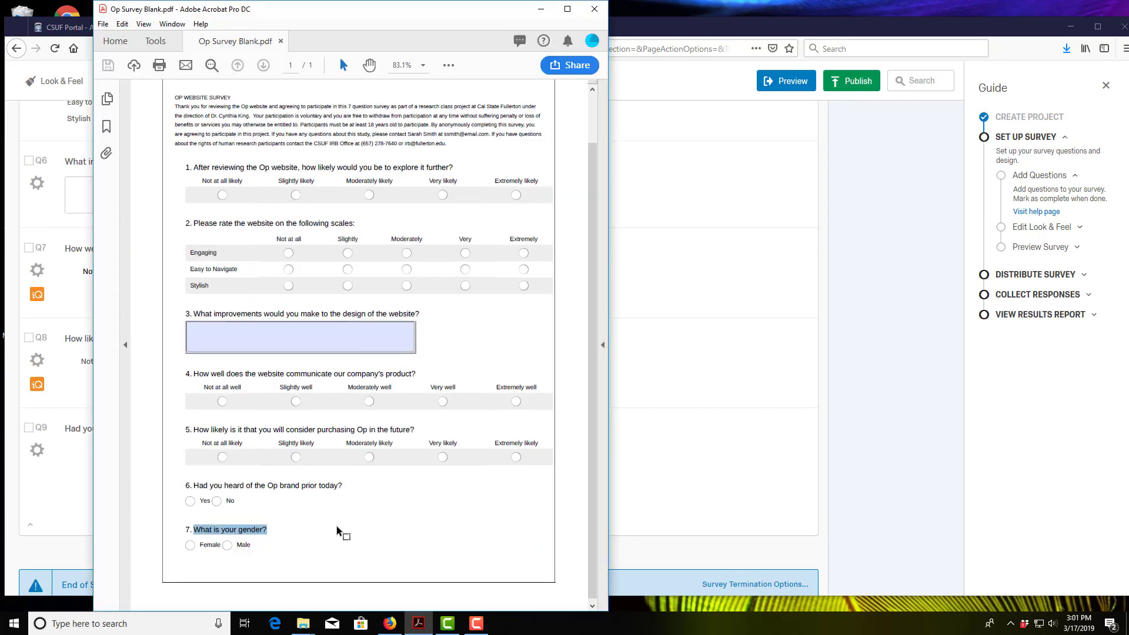
click(638, 497)
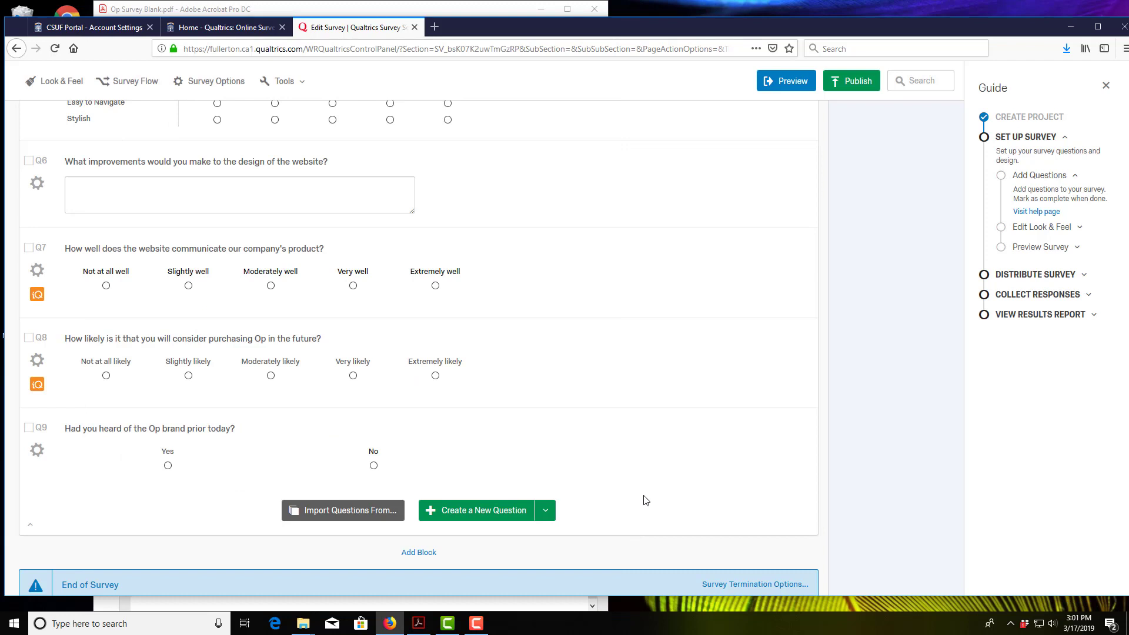
click(463, 512)
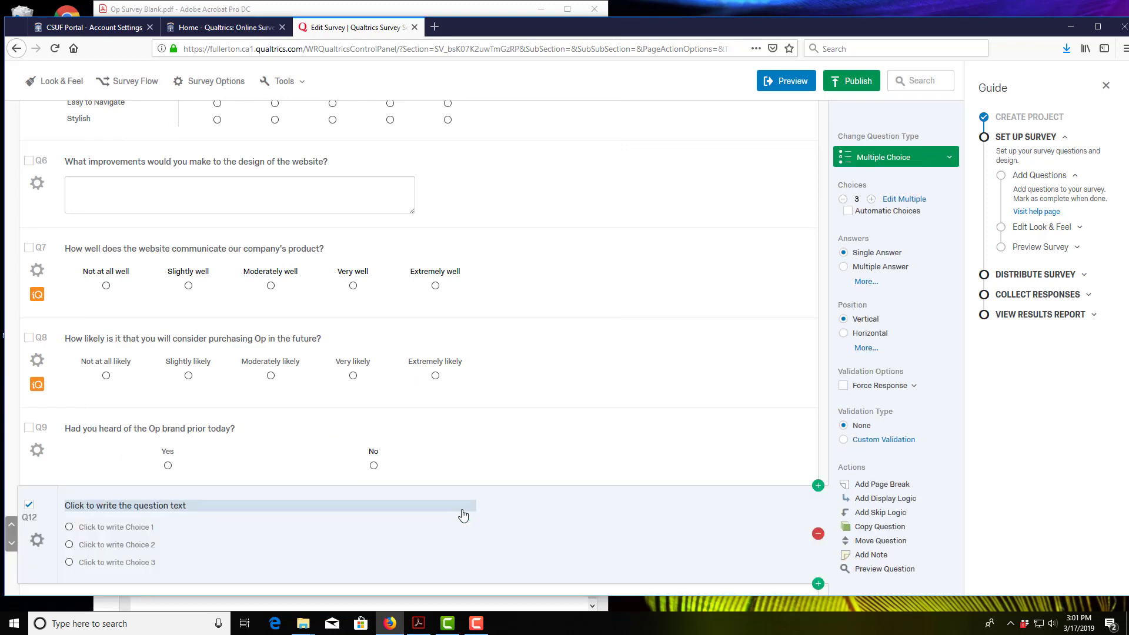
click(228, 507)
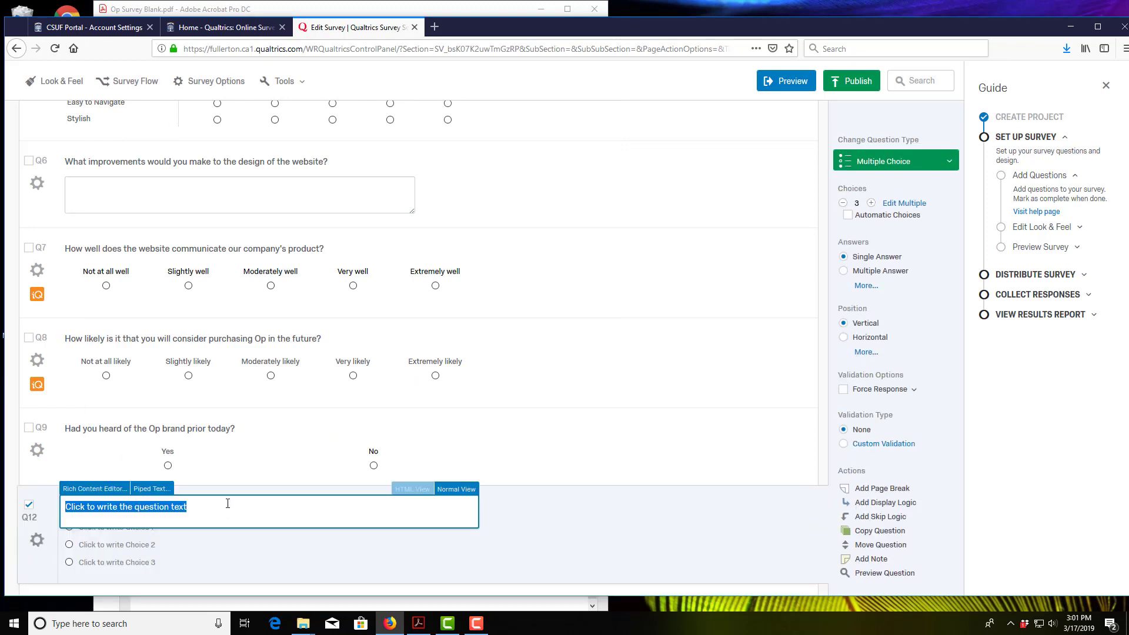
text(What is your gender?)
click(224, 550)
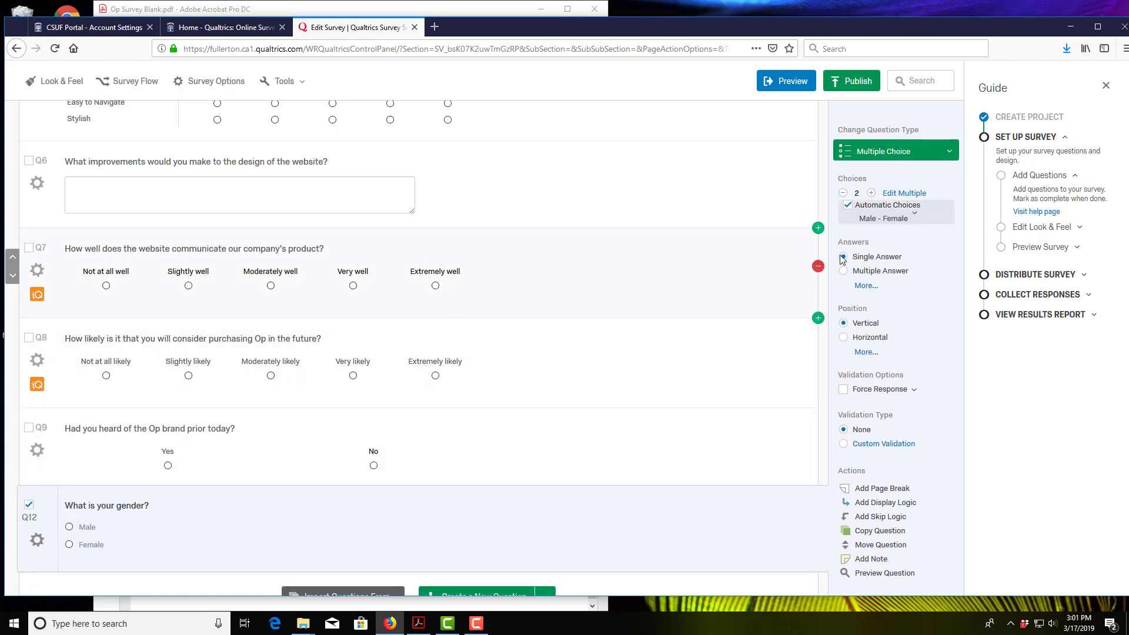
Step: Lay the gender choices out horizontally, with Female first and Male as Choice 2
click(845, 337)
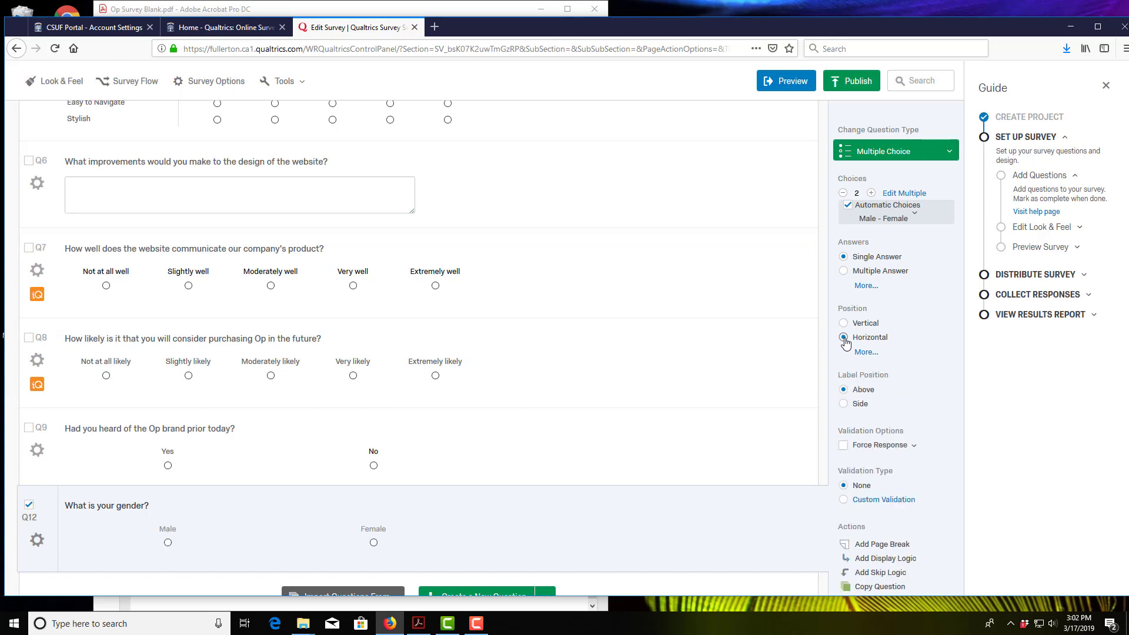
click(418, 623)
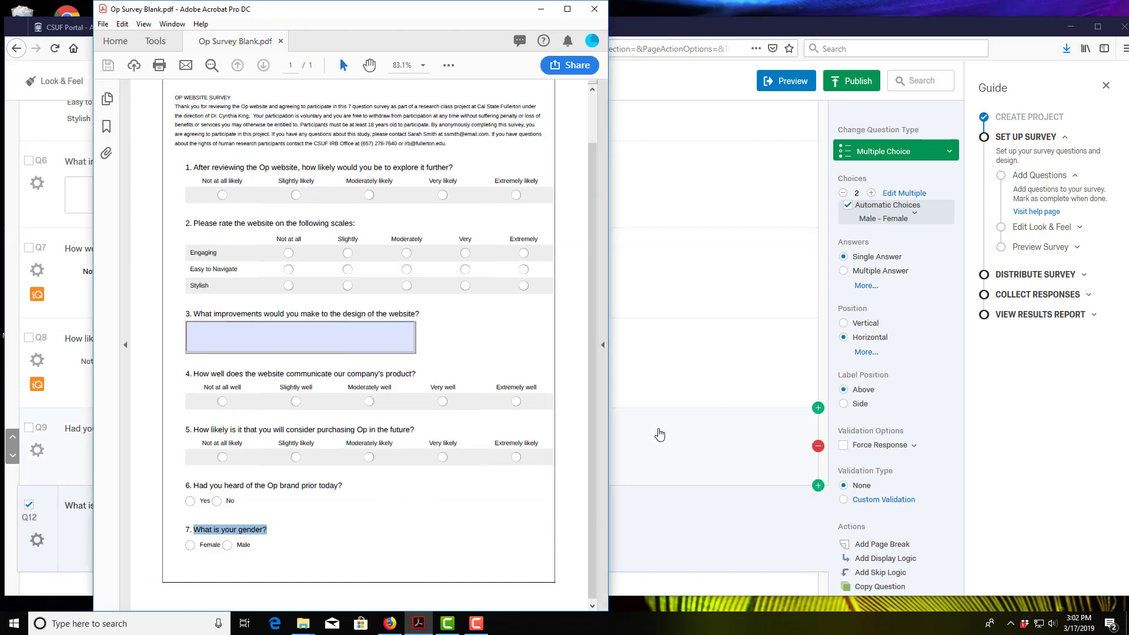
click(648, 517)
click(167, 529)
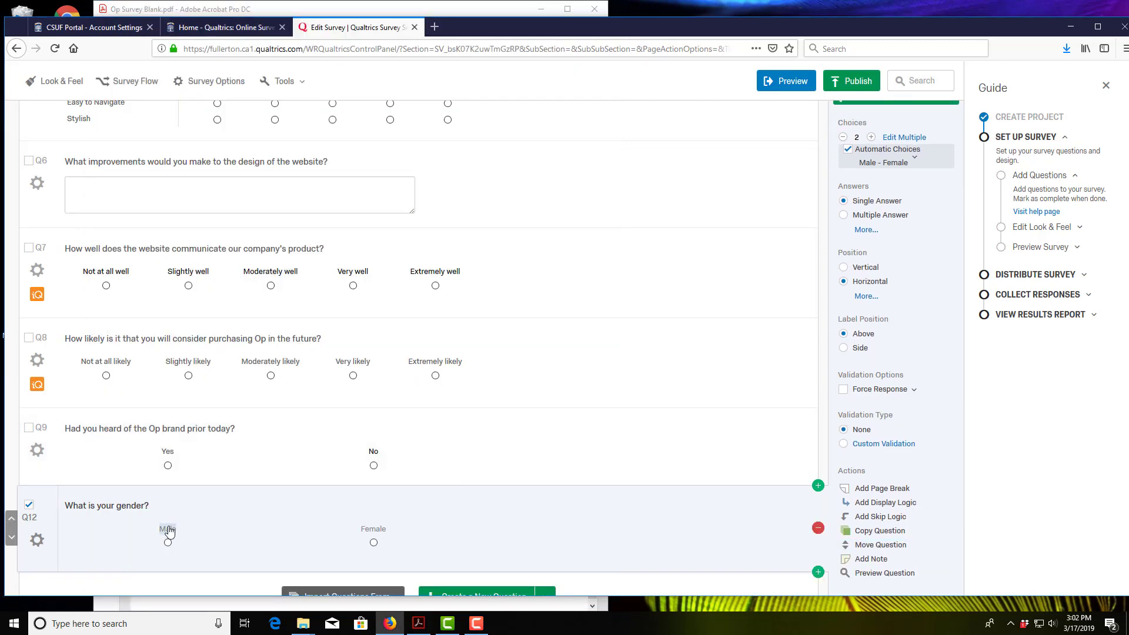
key(BackSpace)
key(BackSpace)
key(BackSpace)
key(BackSpace)
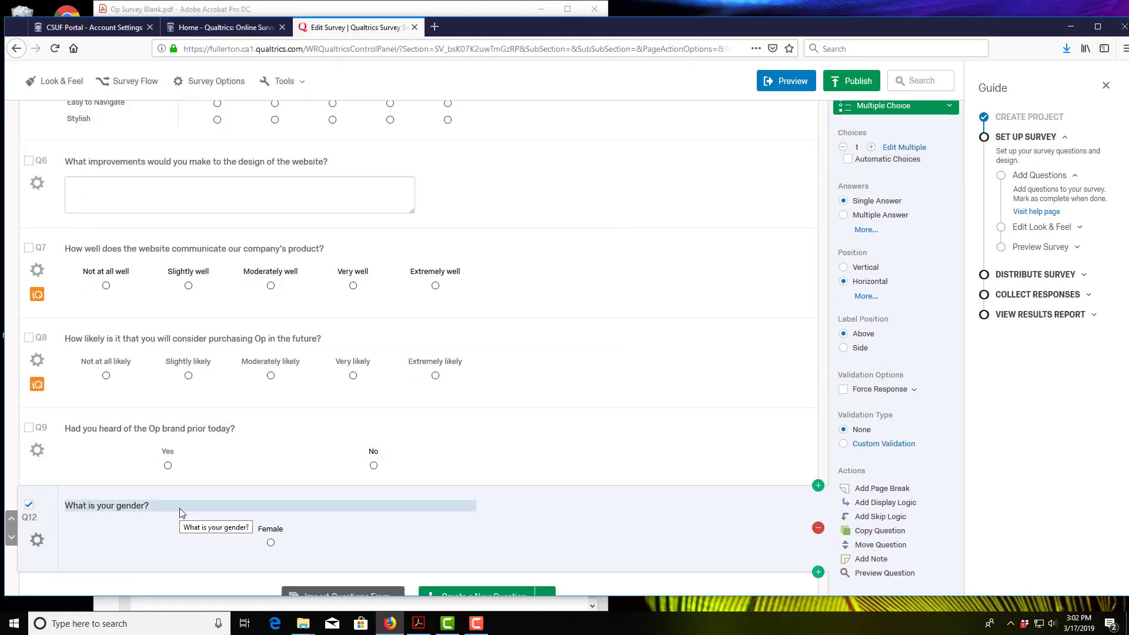
click(872, 147)
click(376, 529)
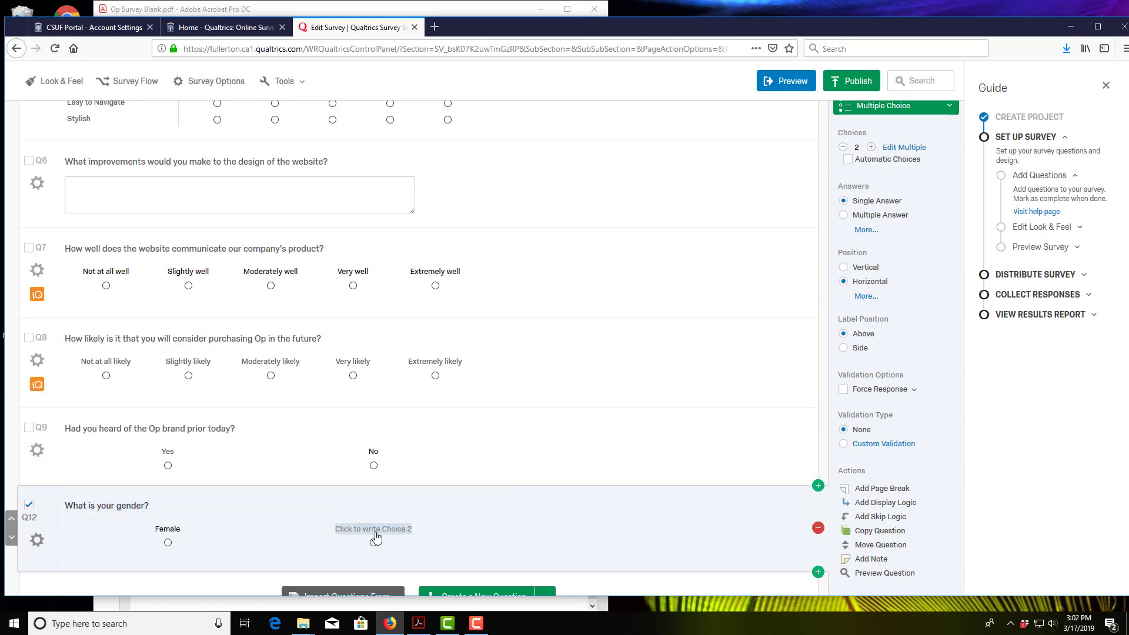
text(Male)
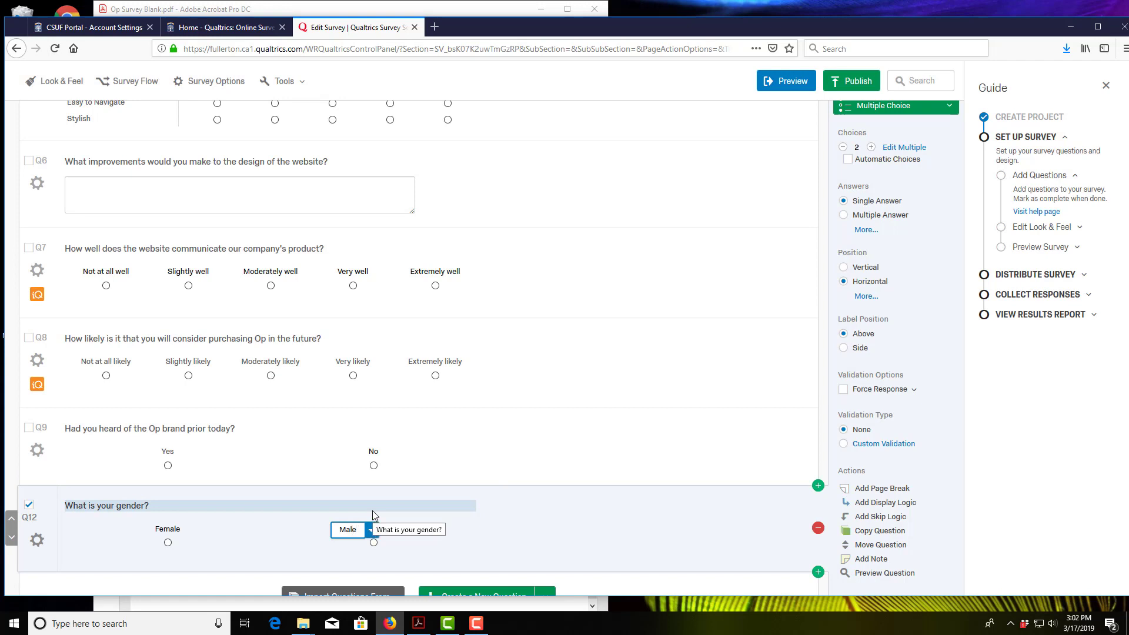
click(509, 541)
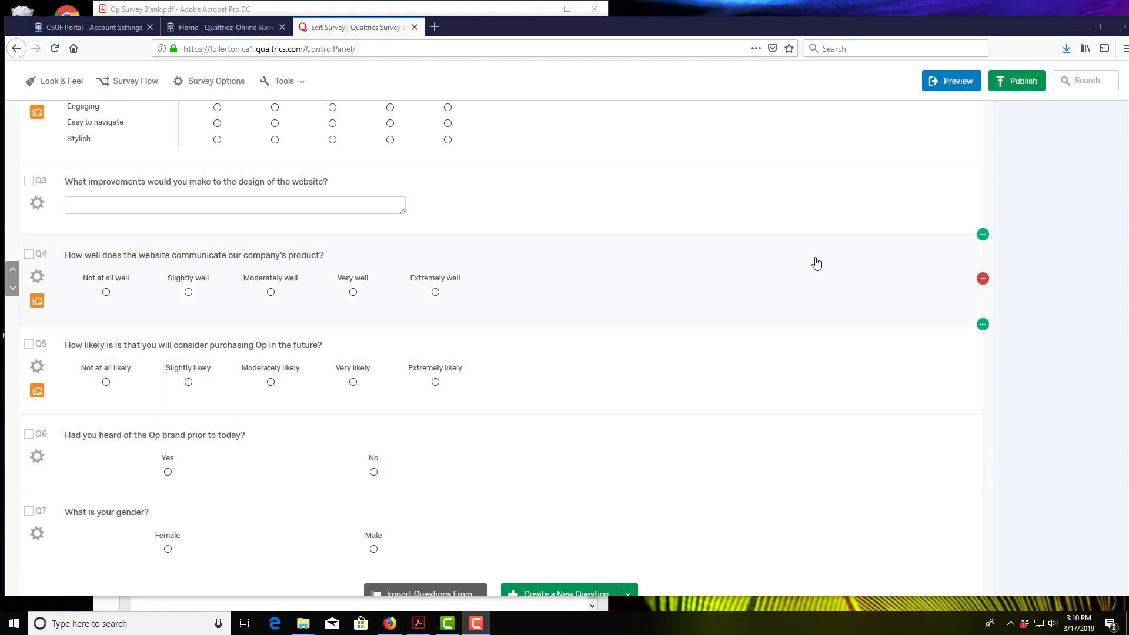
click(956, 82)
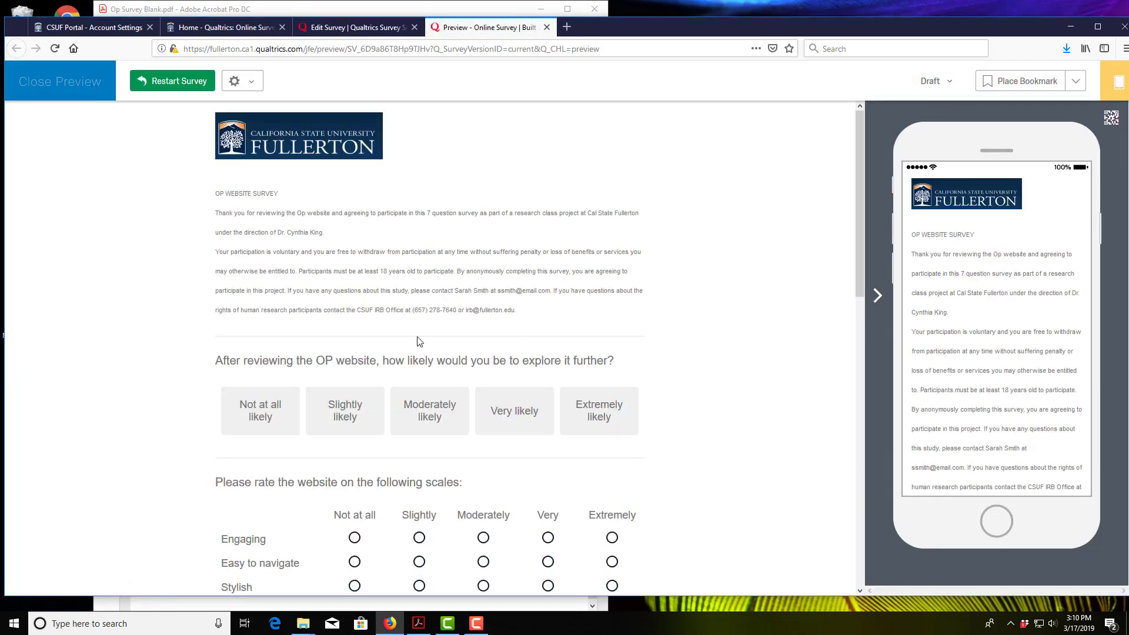
scroll(222, 290, down, 4)
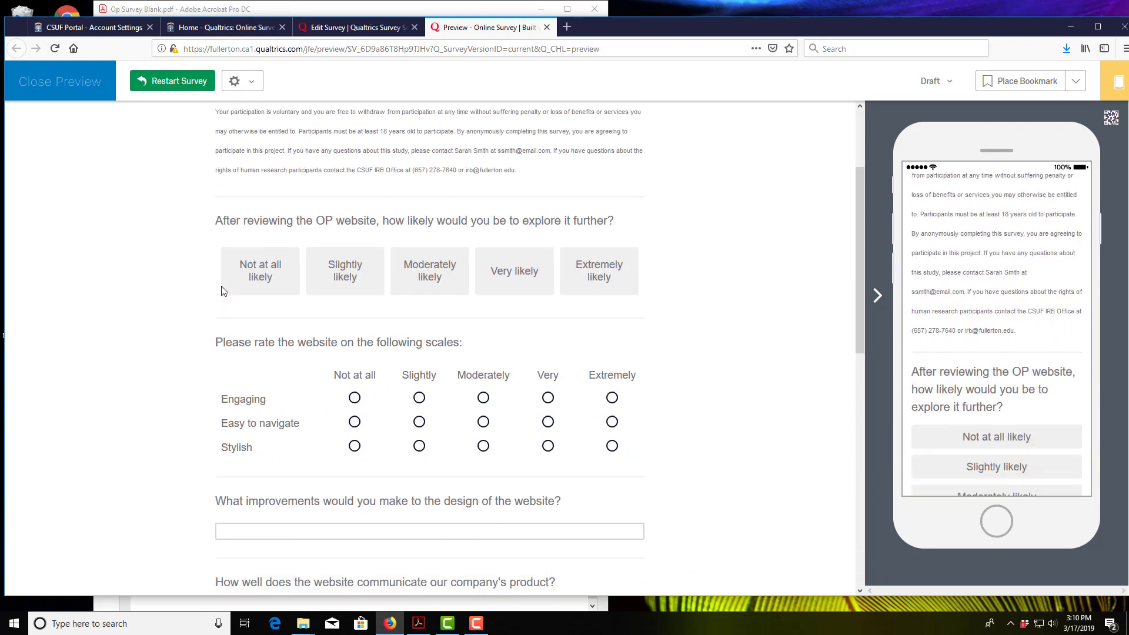
scroll(495, 316, down, 8)
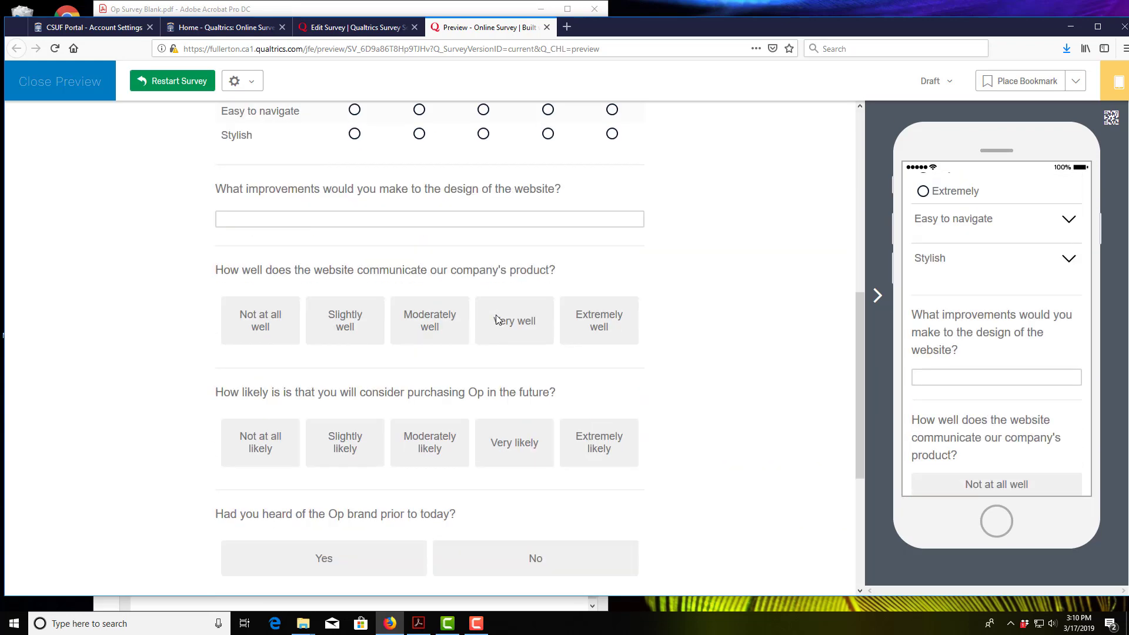
scroll(496, 318, up, 7)
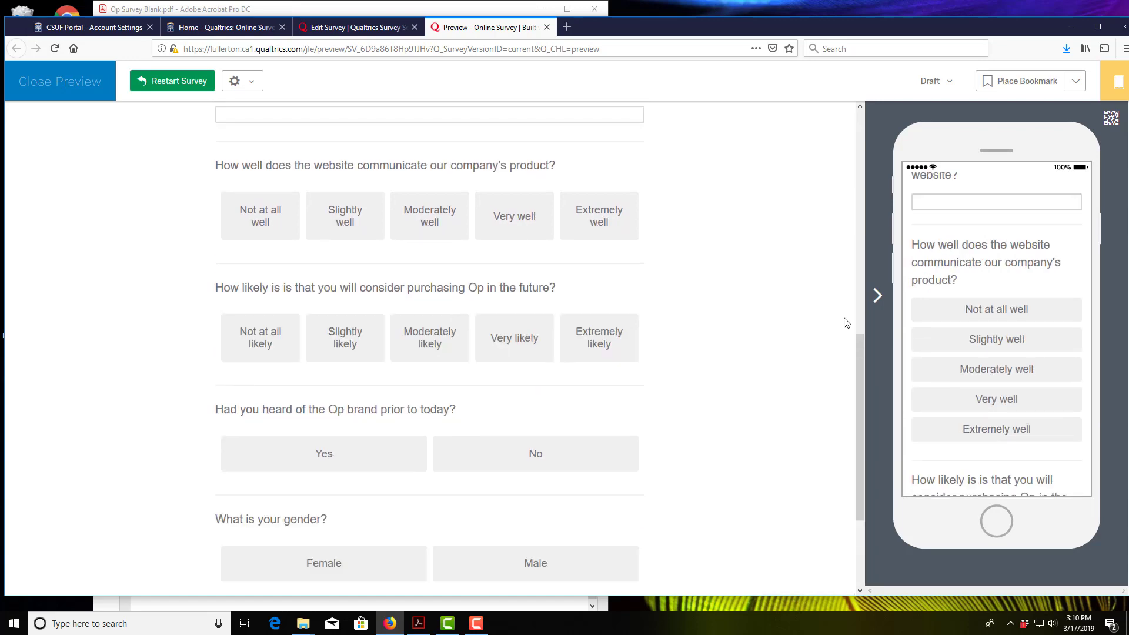
scroll(1003, 275, up, 3)
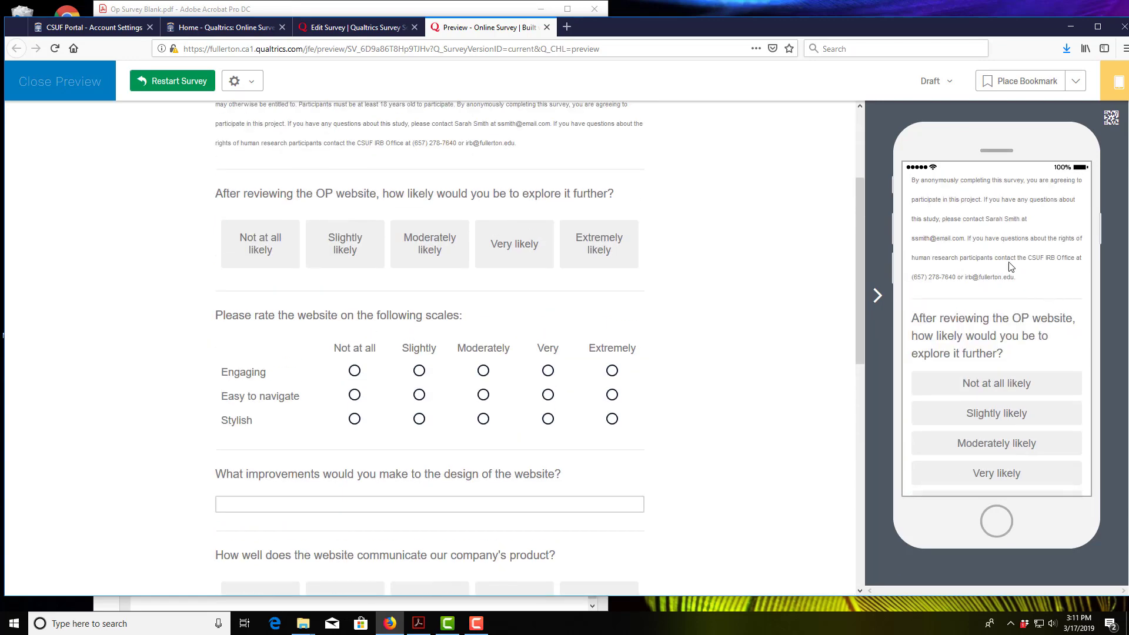
scroll(993, 301, up, 3)
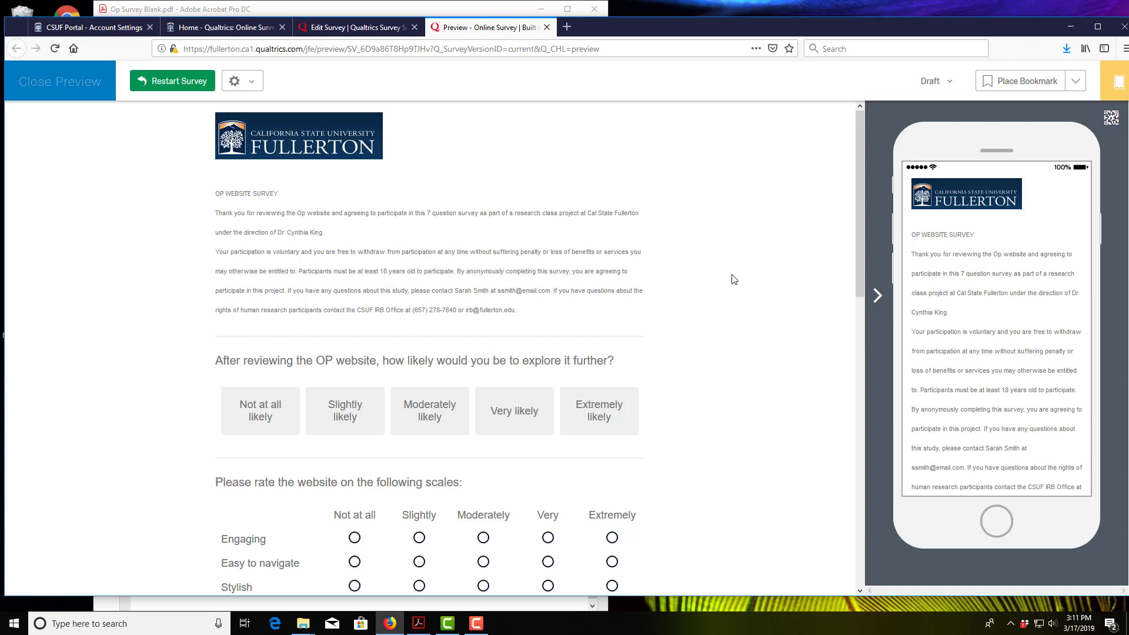
click(547, 27)
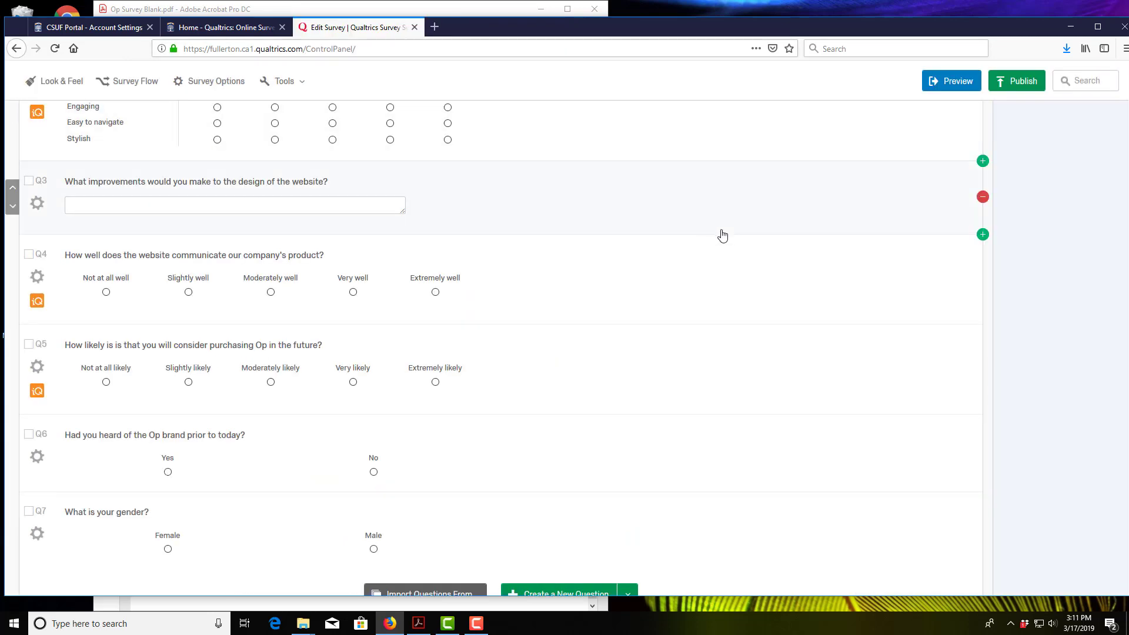
Step: Bring up the Publish Survey dialog for OP Survey Spring 18-Master, showing its Fair score
scroll(722, 237, up, 4)
scroll(722, 237, up, 3)
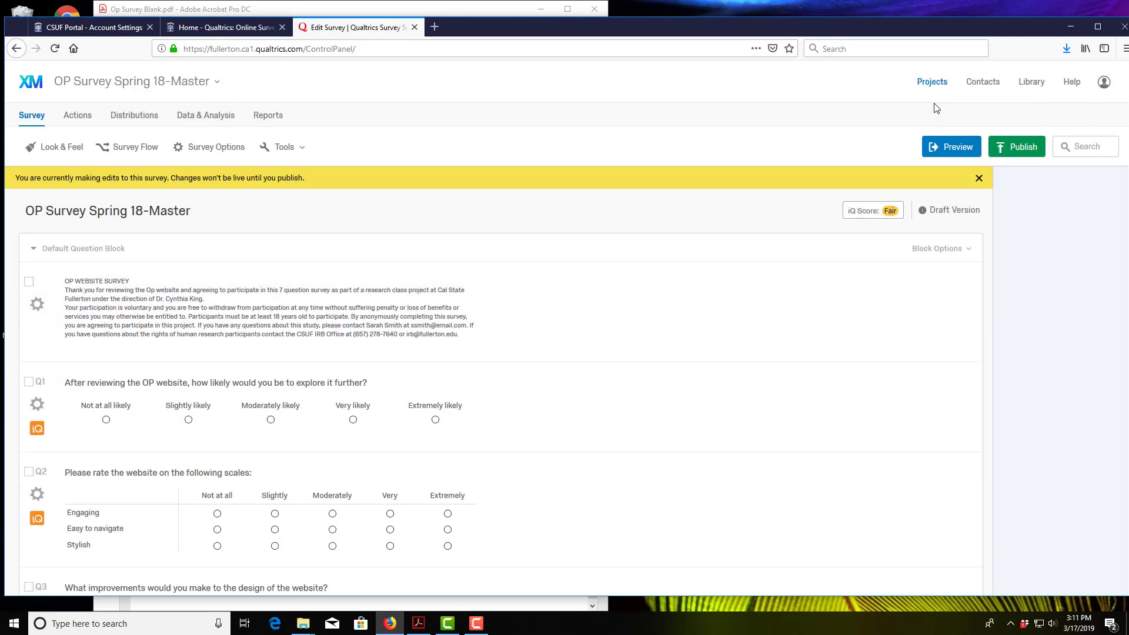
click(1001, 152)
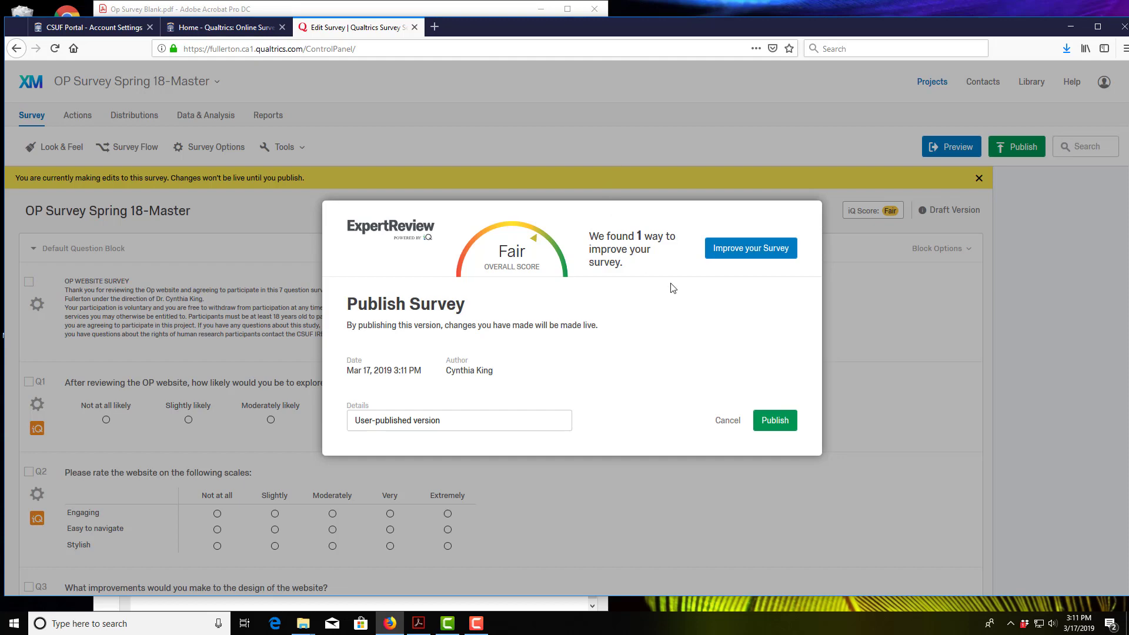
Step: Open the full ExpertReview list and read about the Optimize Questions For Mobile issue
click(740, 253)
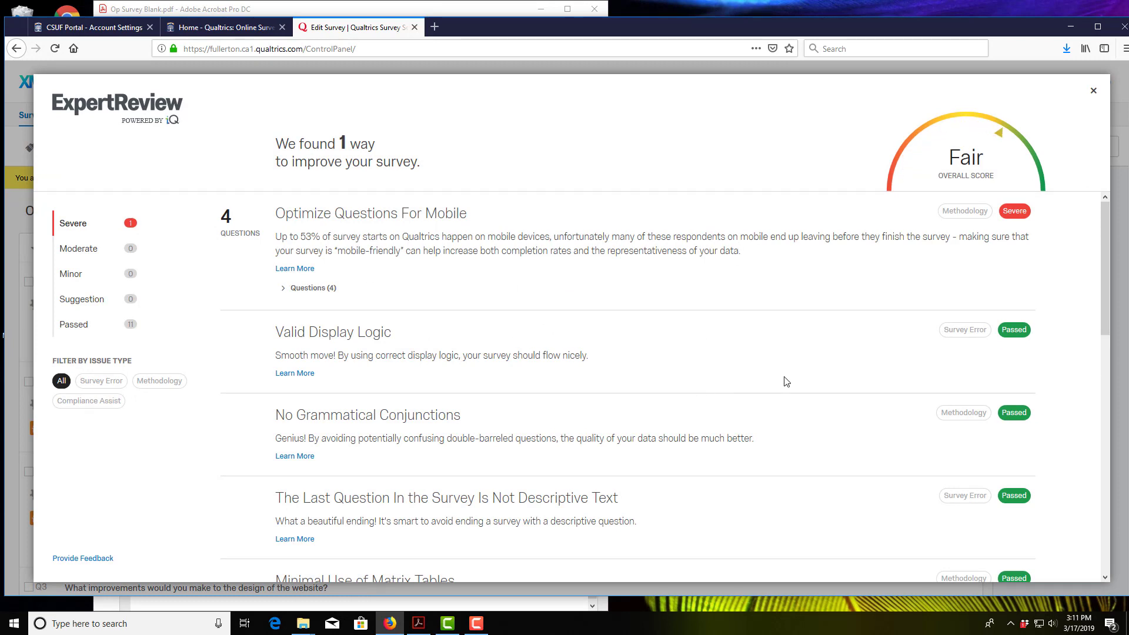
click(294, 269)
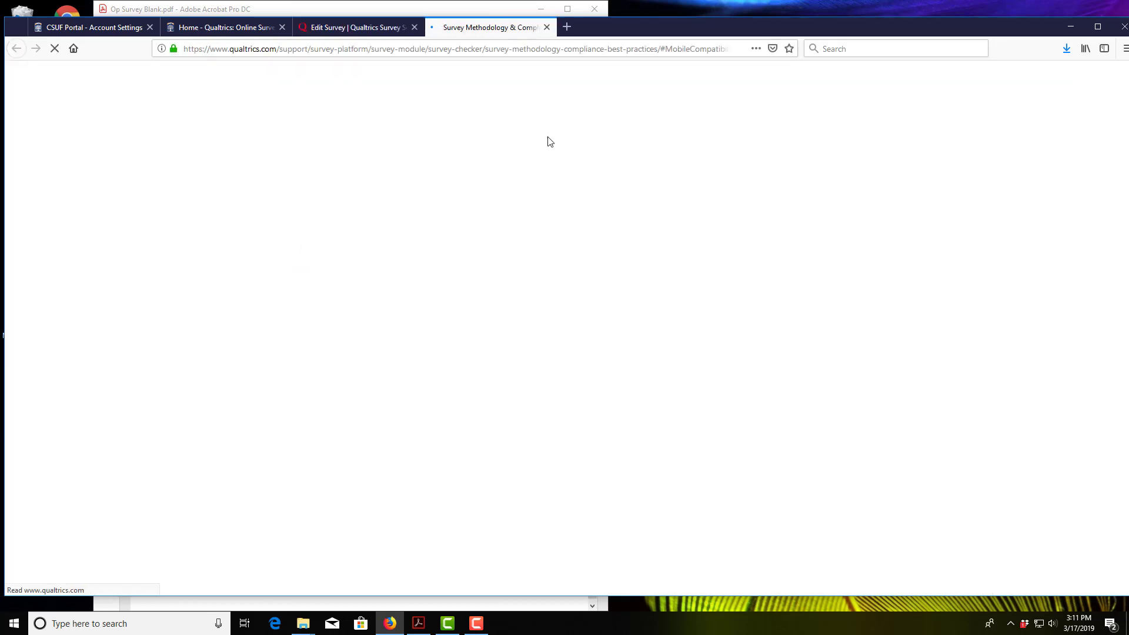
click(547, 28)
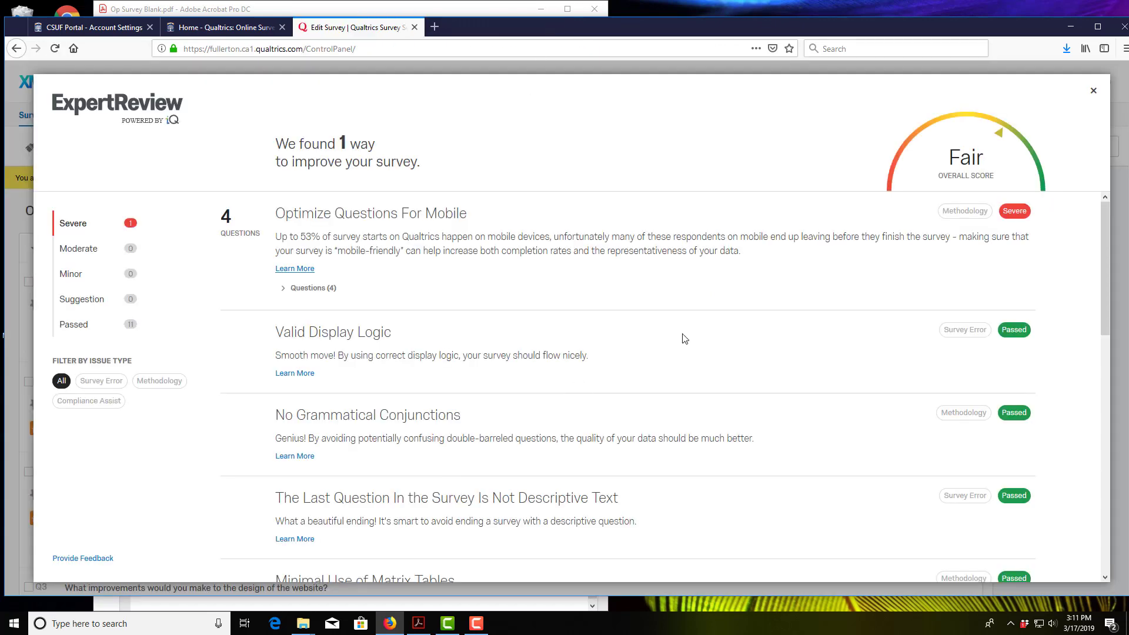
scroll(686, 340, down, 3)
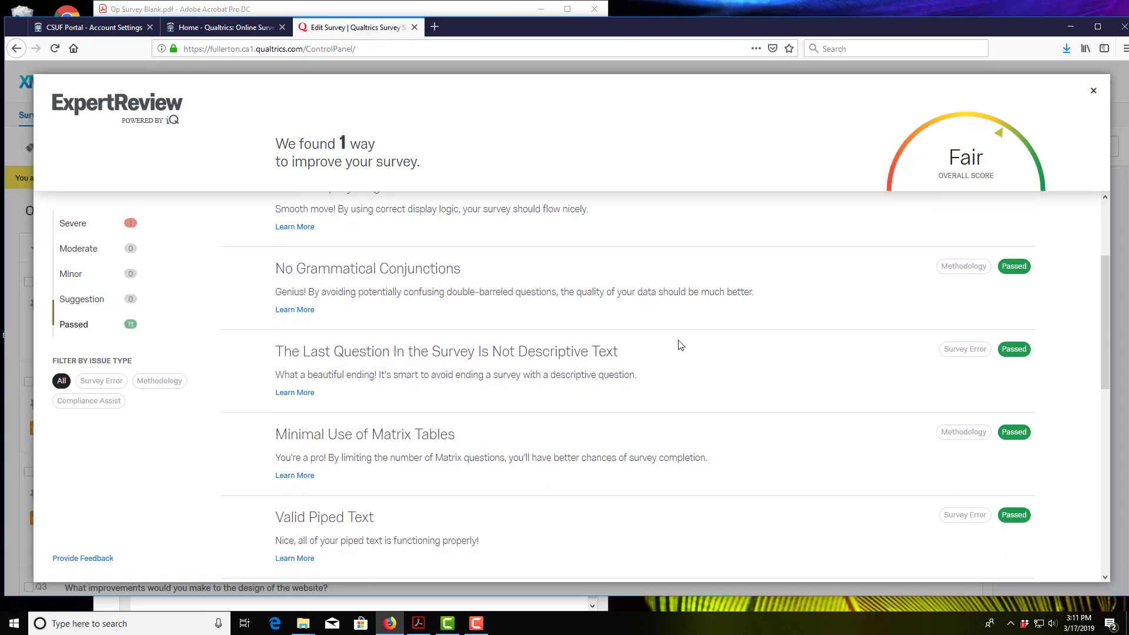
scroll(654, 352, up, 1)
scroll(655, 356, up, 2)
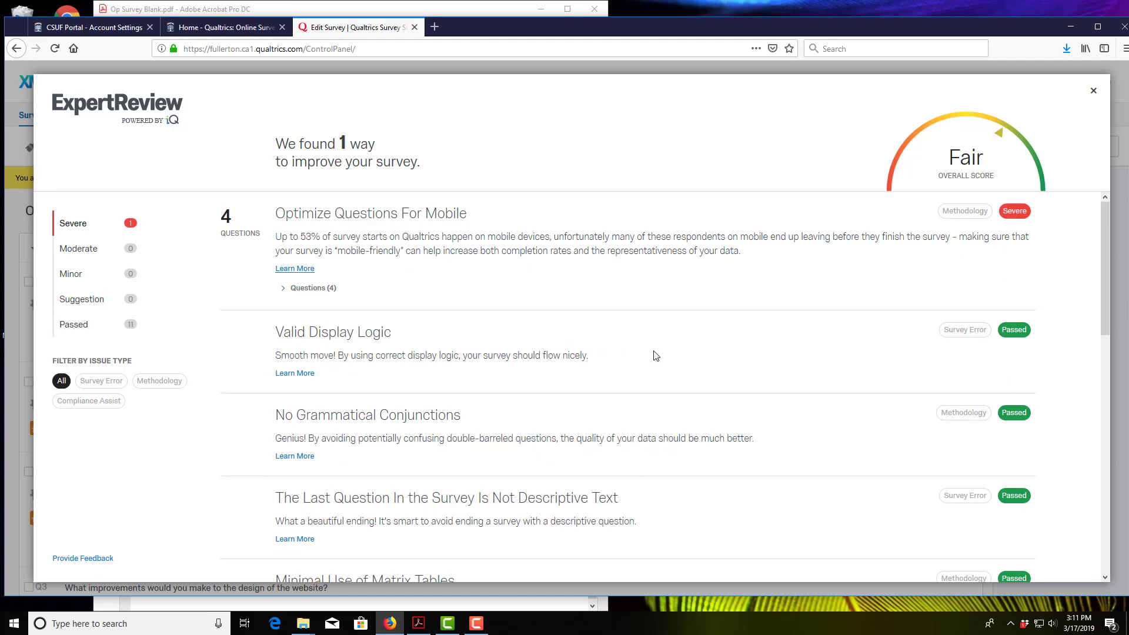
Step: Close the ExpertReview and confirm publishing OP Survey Spring 18-Master
click(1092, 94)
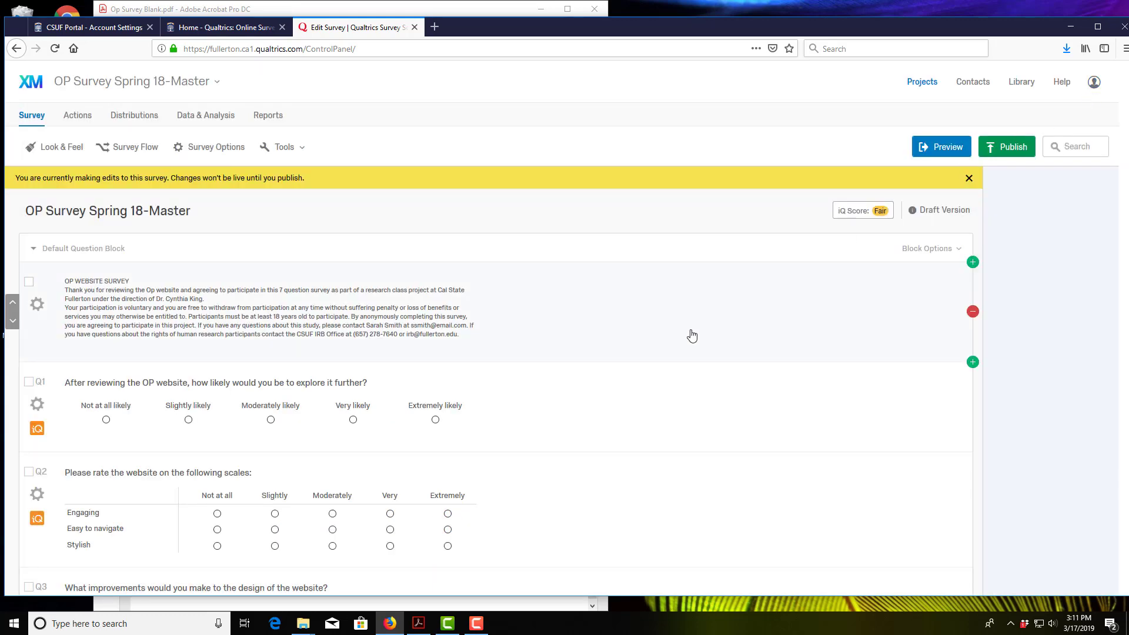
click(1014, 148)
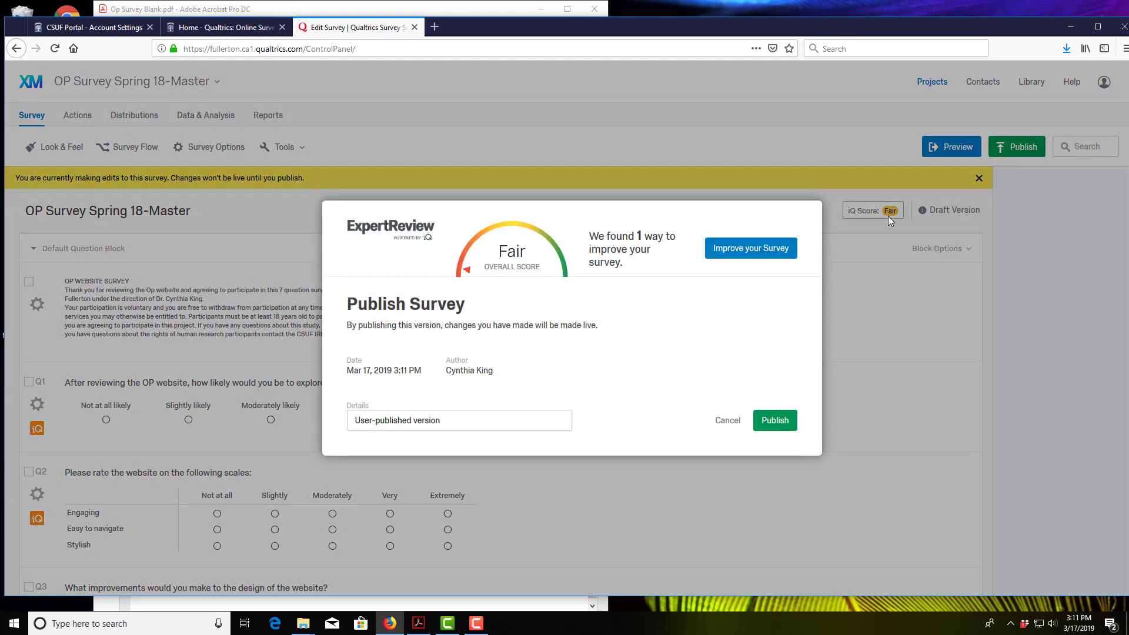
click(775, 421)
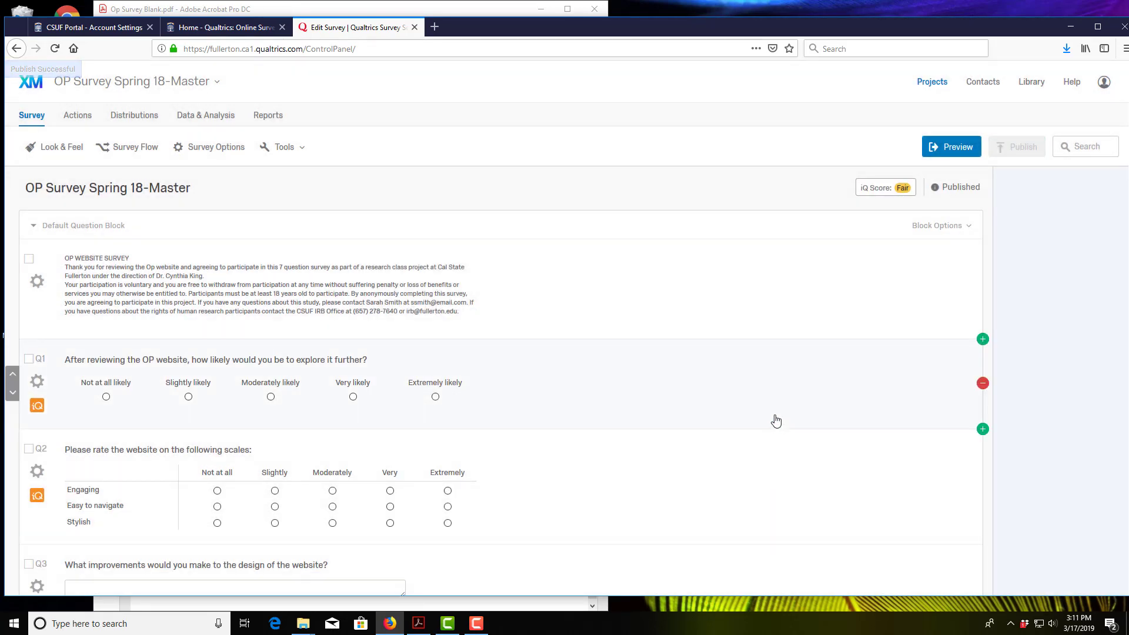